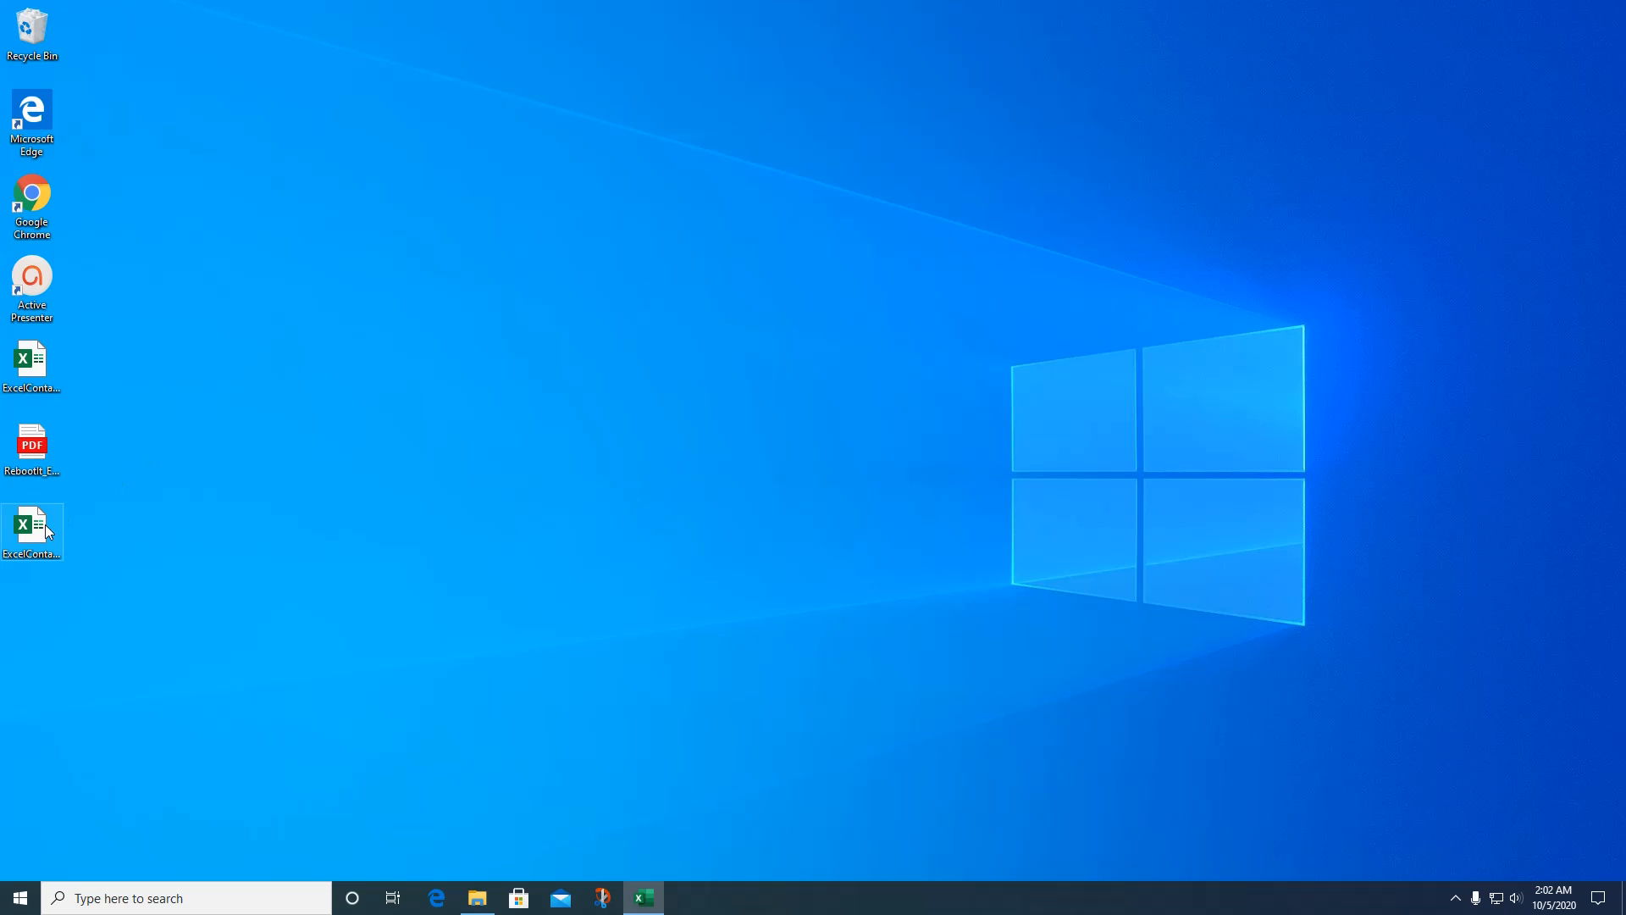
Open the ExcelContactForm2 workbook from the desktop and review the contact and sales columns.
left_click(30, 540)
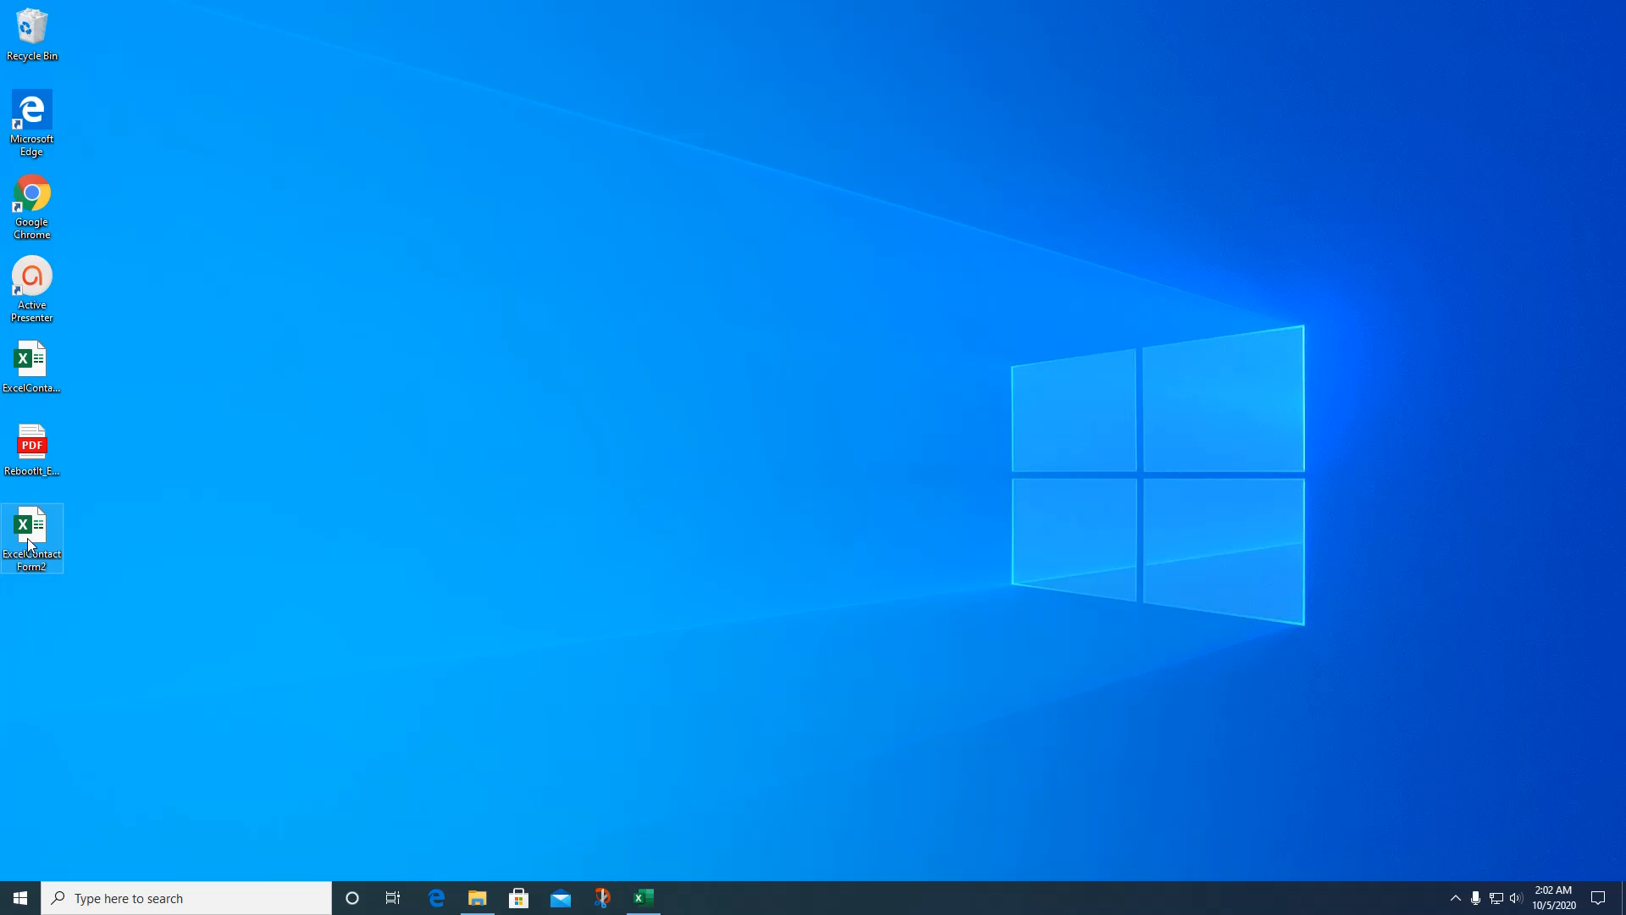
double_click(29, 542)
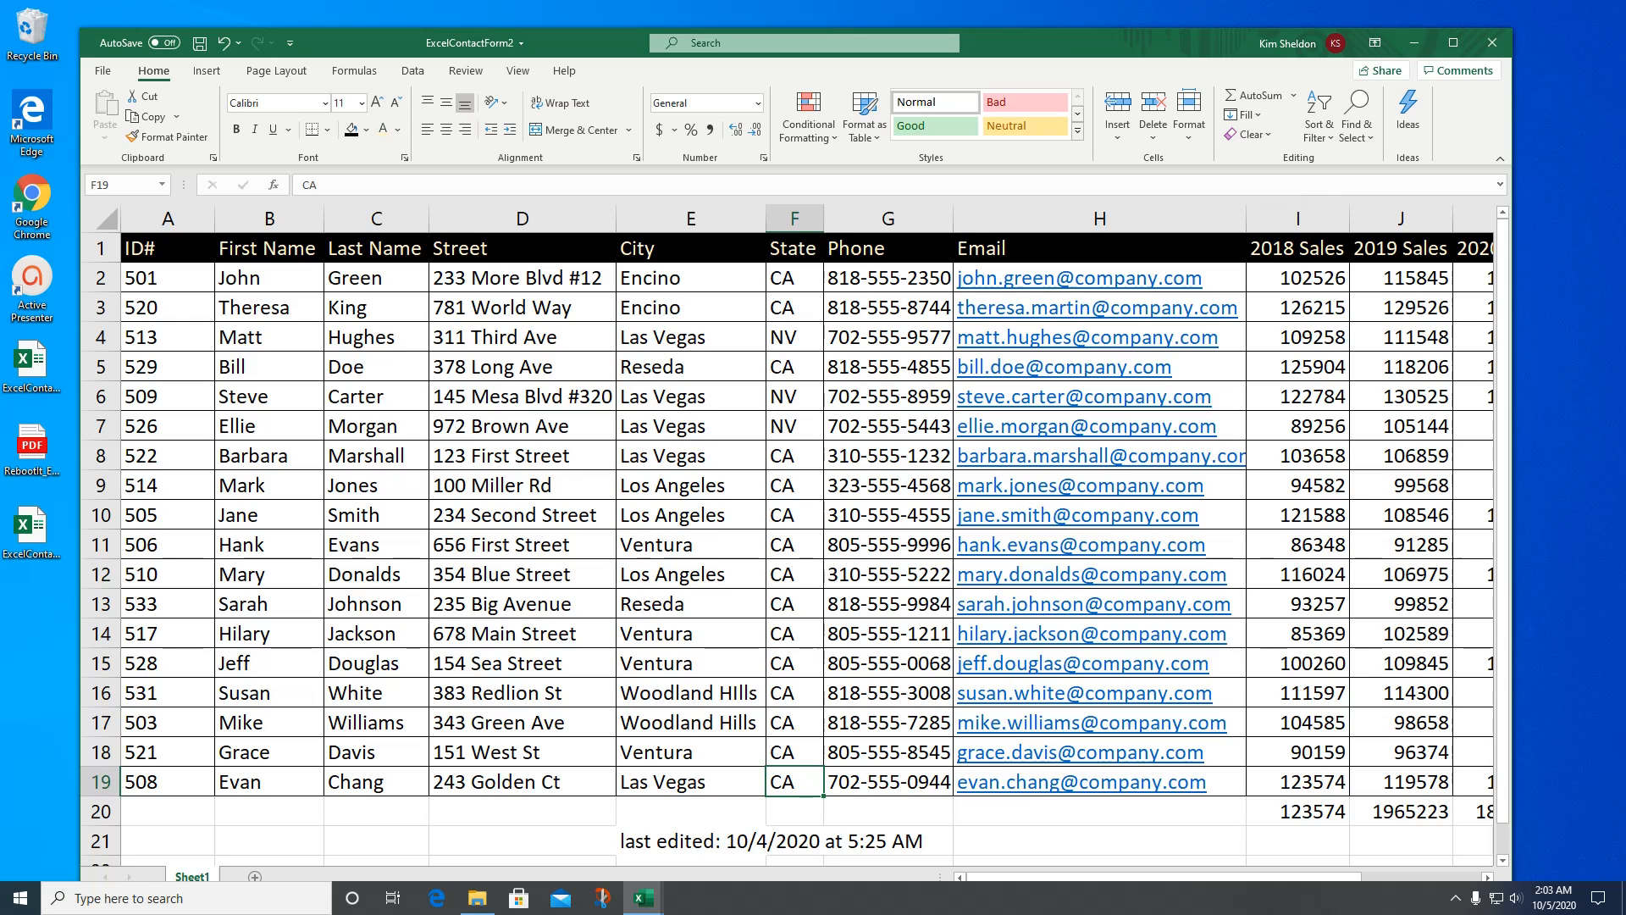
left_click_drag(1120, 50, 1150, 39)
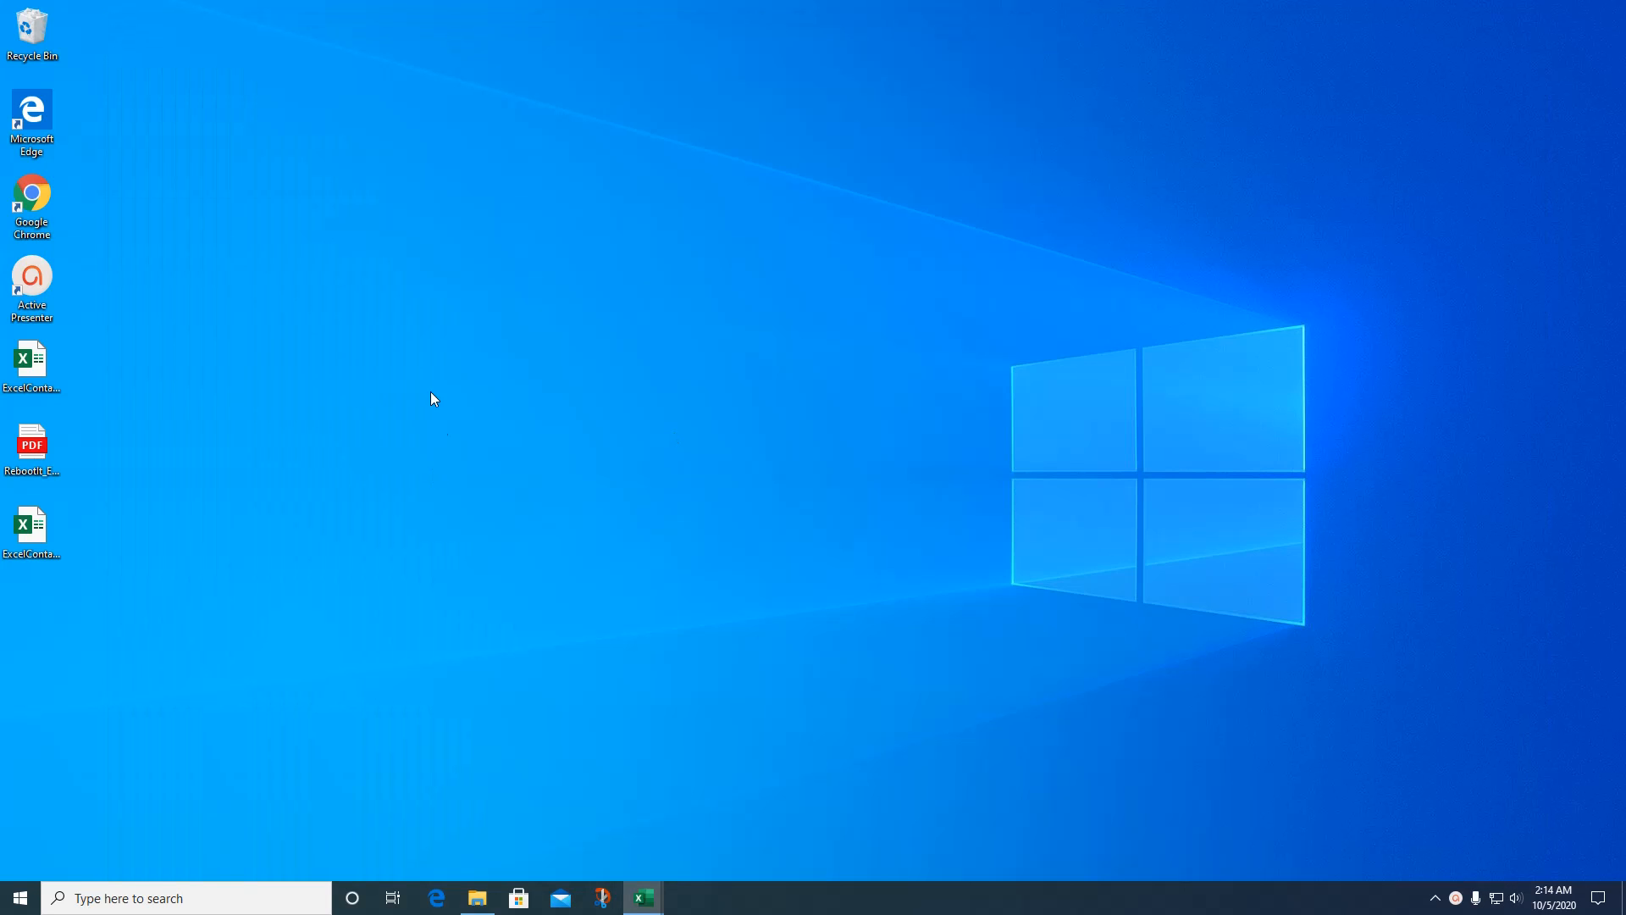
Launch Word and create a new blank document.
left_click(26, 891)
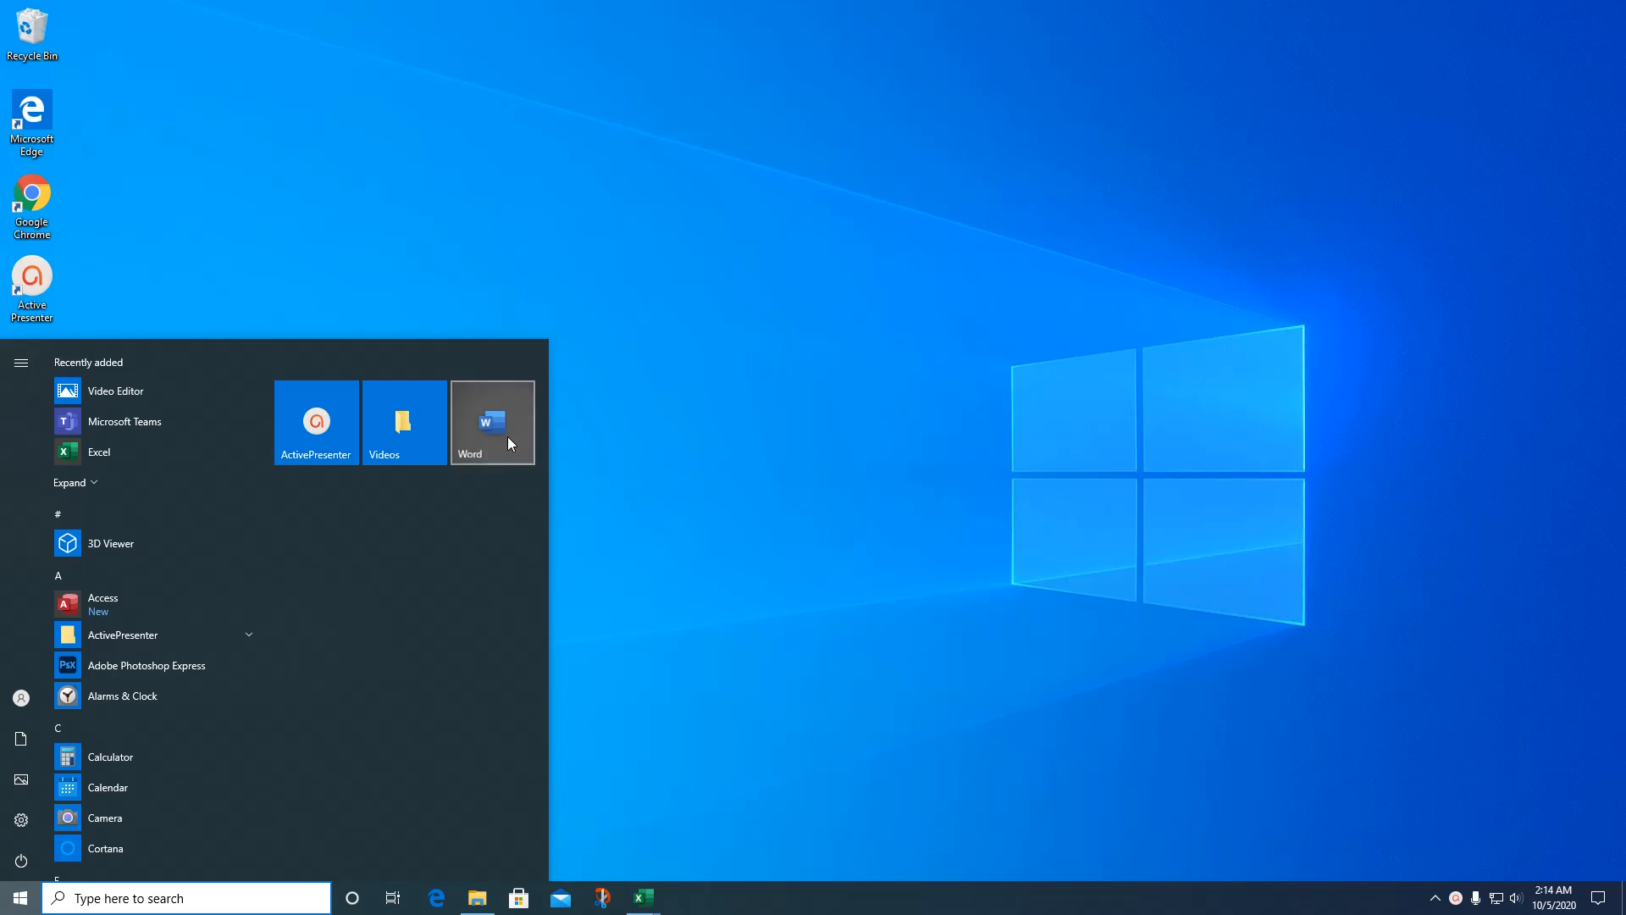
left_click(511, 438)
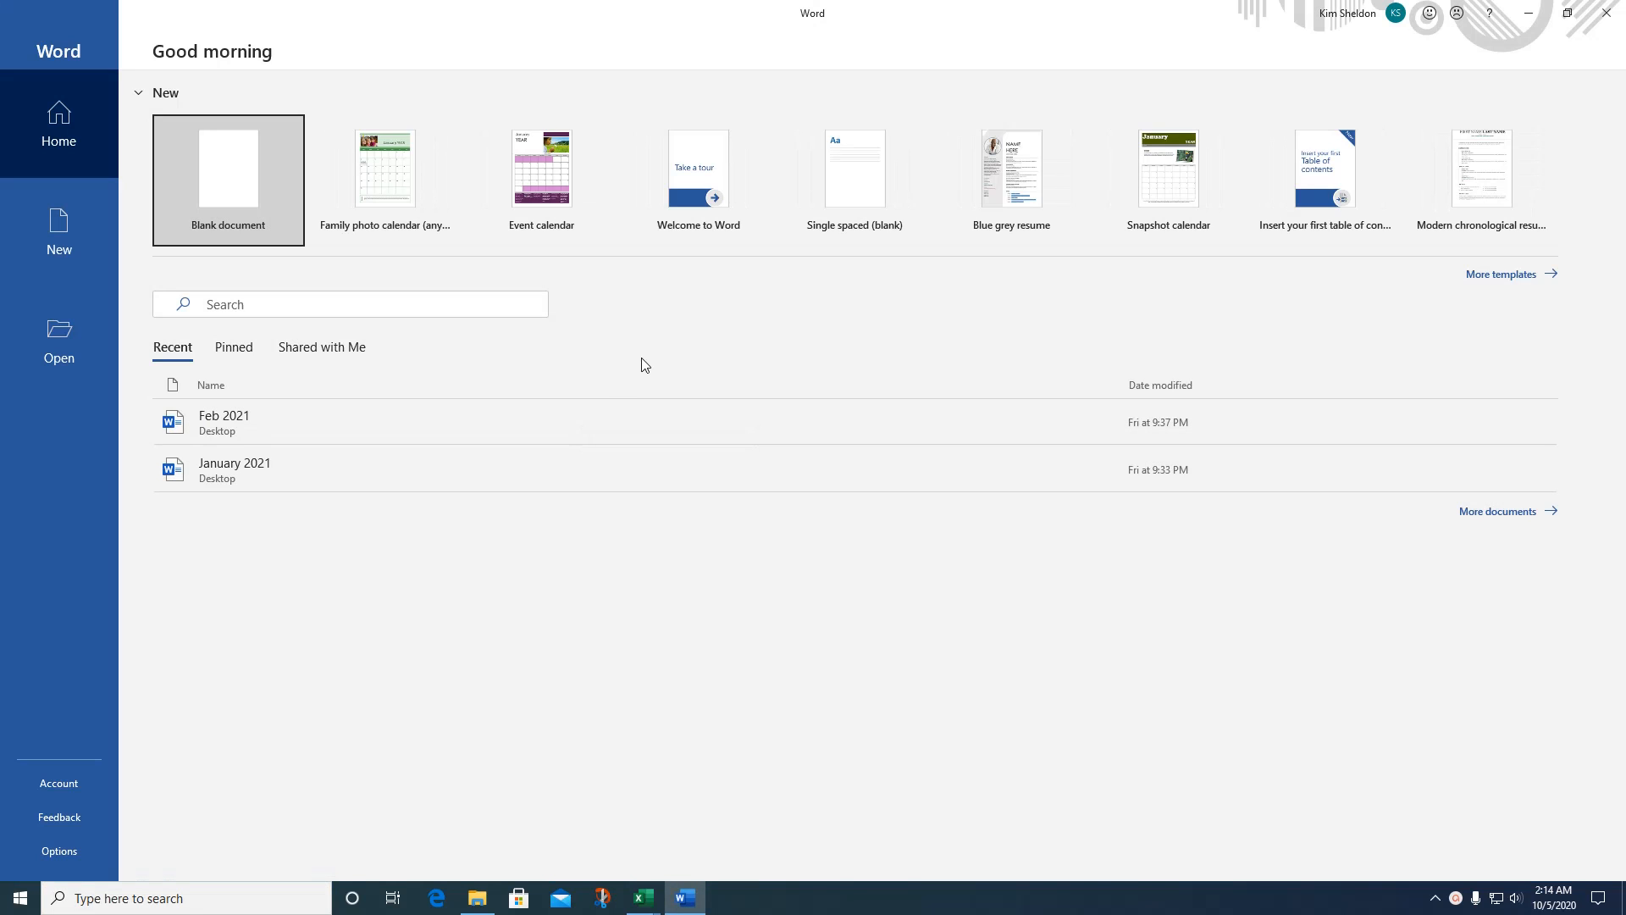
left_click(206, 183)
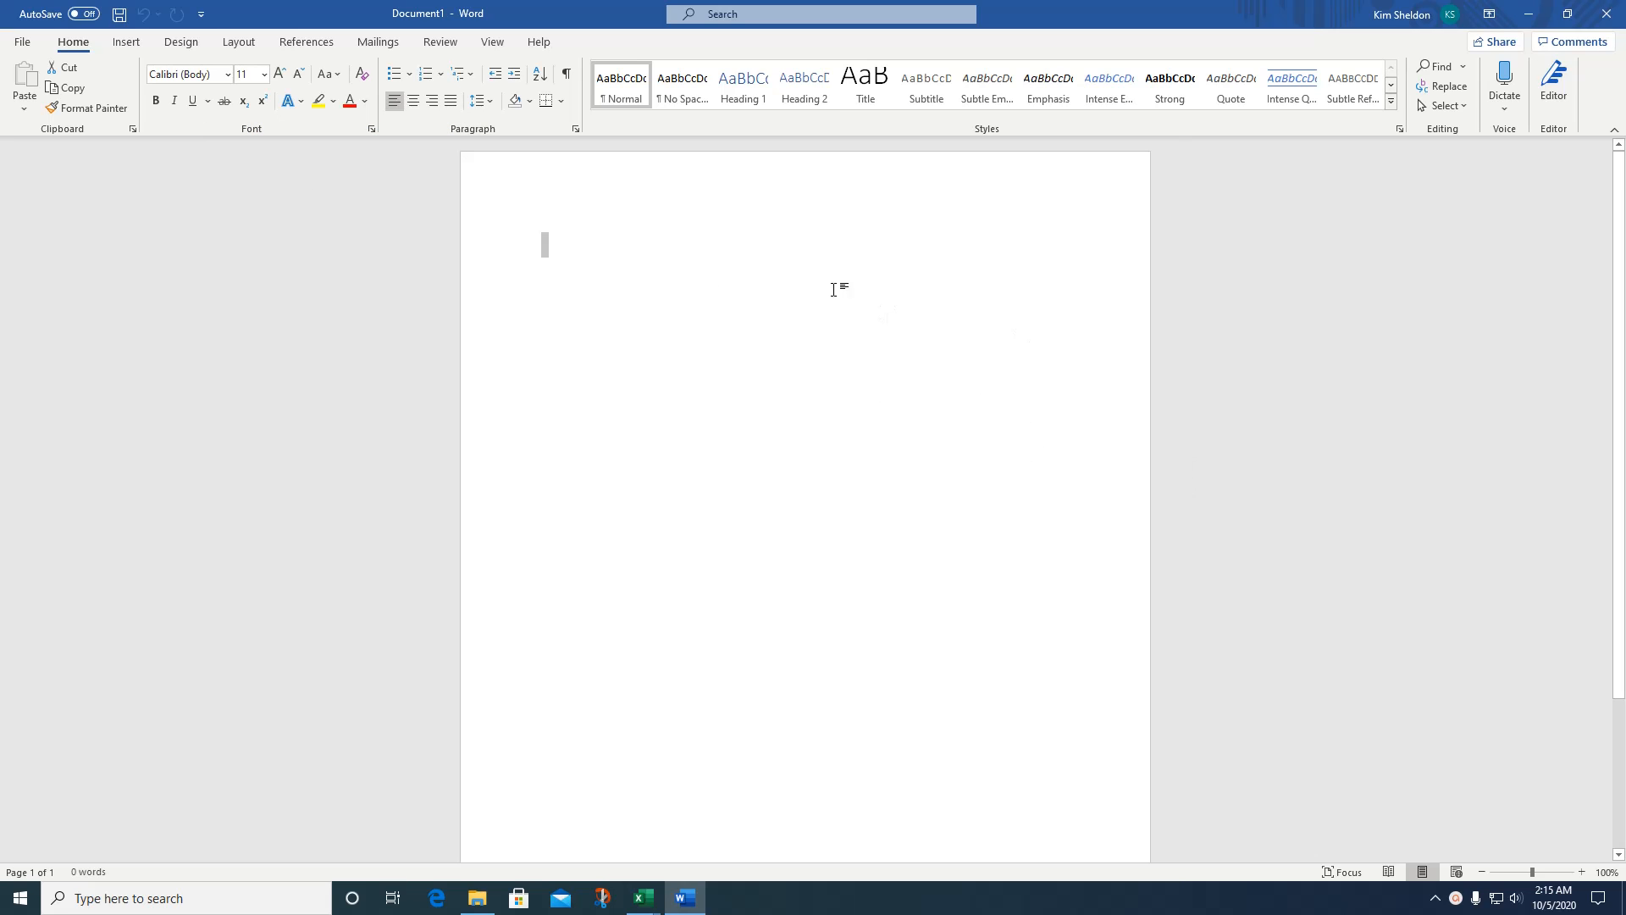
Start the Step-by-Step Mail Merge Wizard for letters, using the current document as the starting document.
left_click(378, 44)
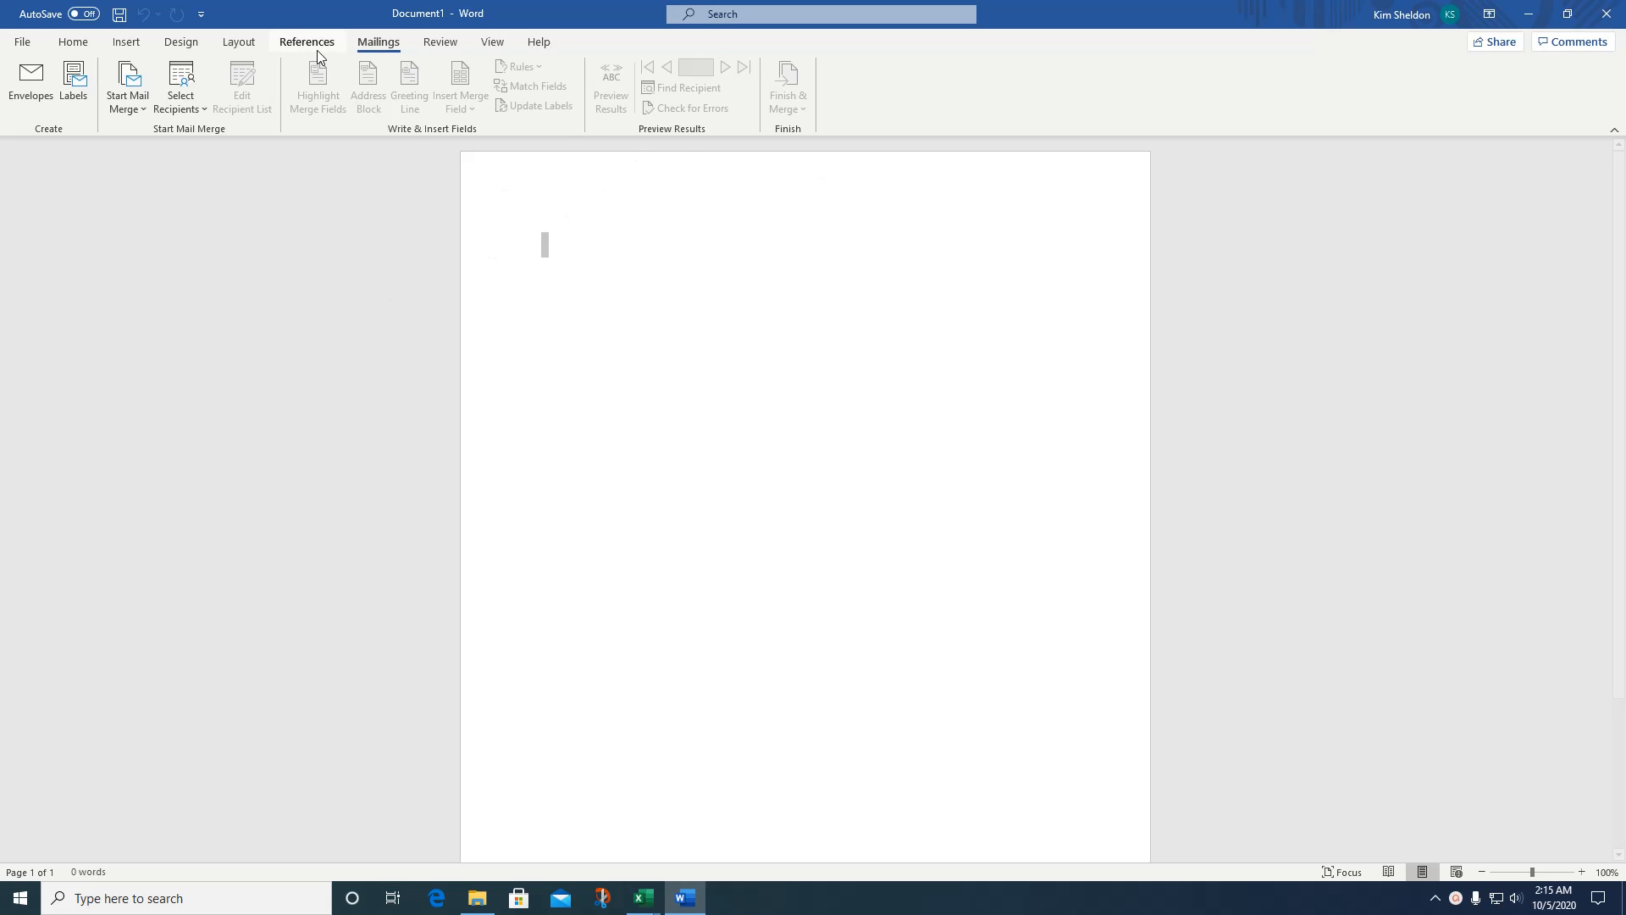
left_click(140, 95)
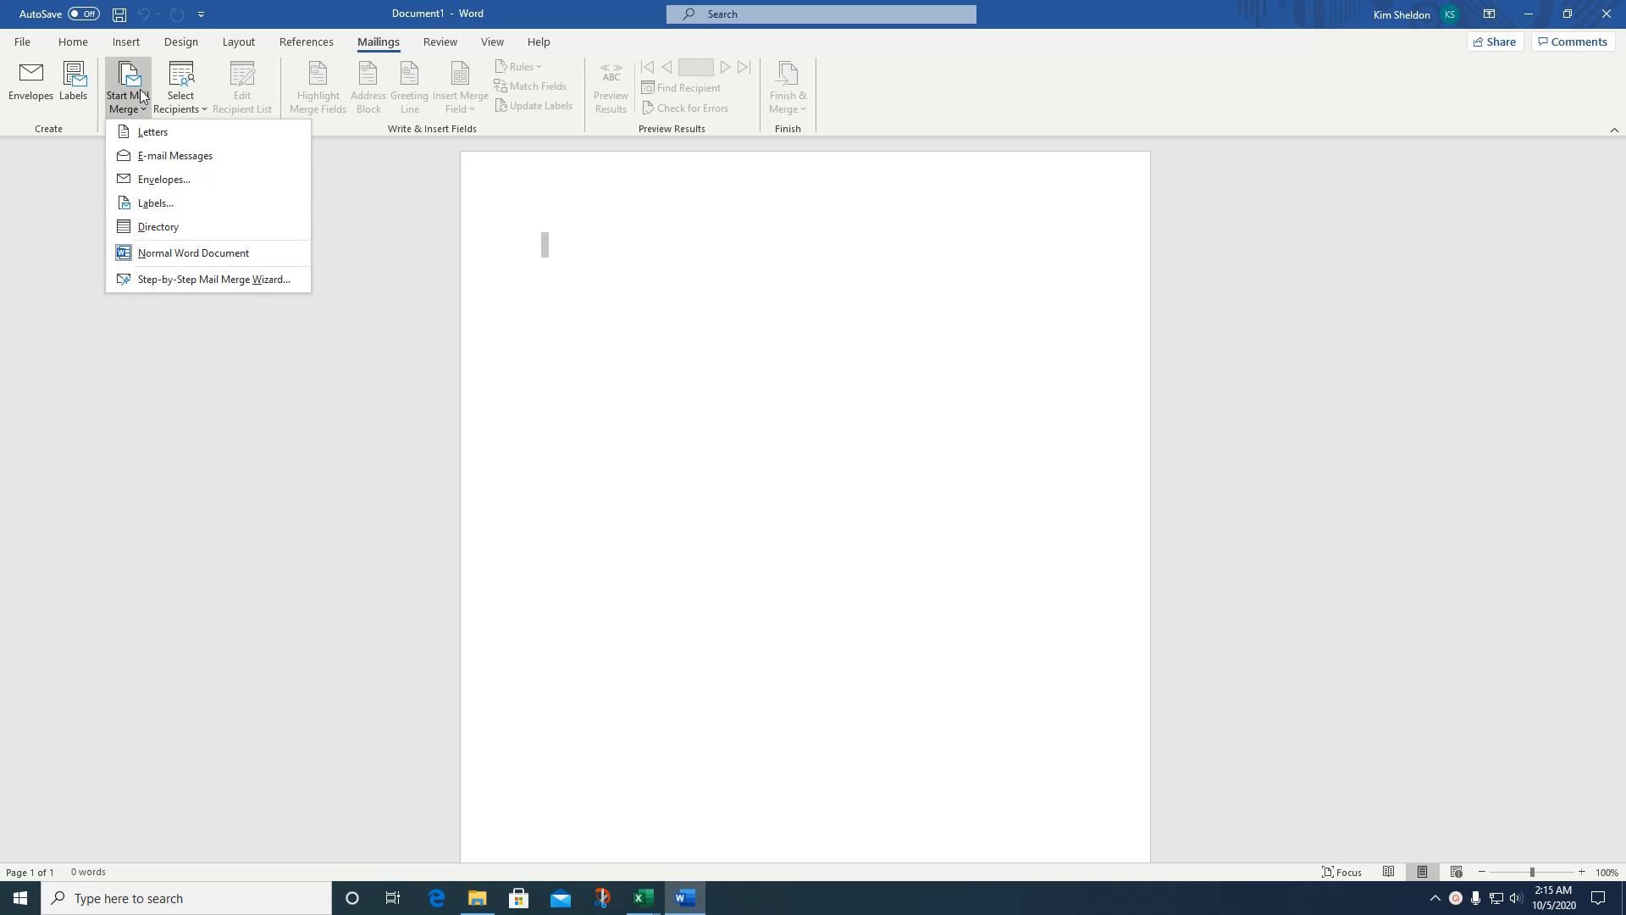
left_click(205, 283)
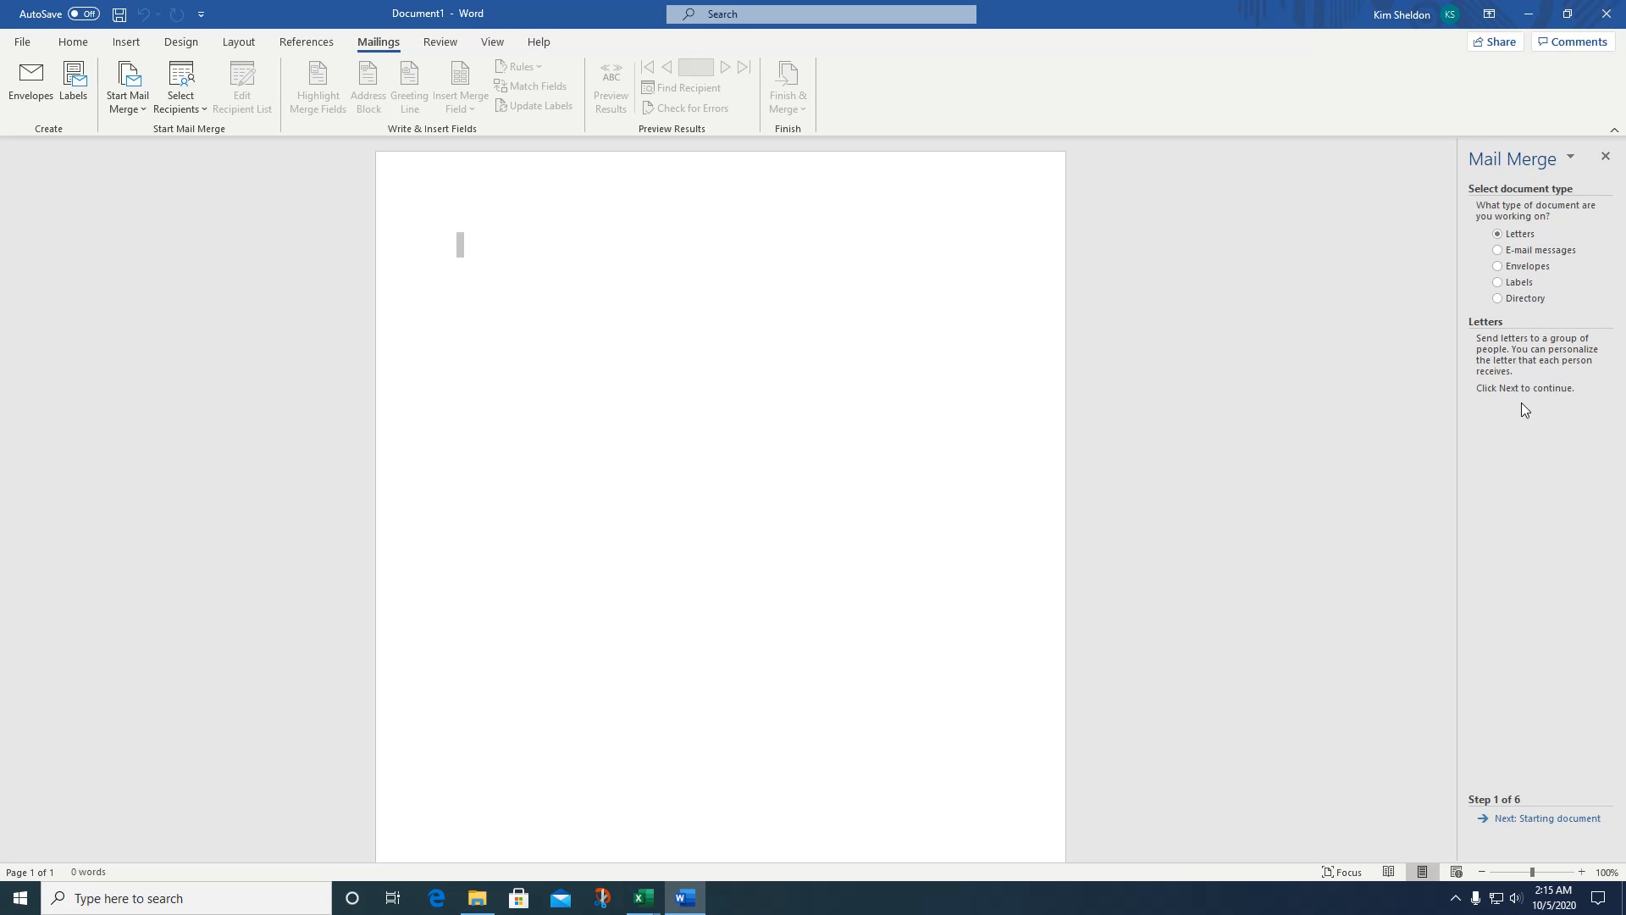
left_click(1516, 819)
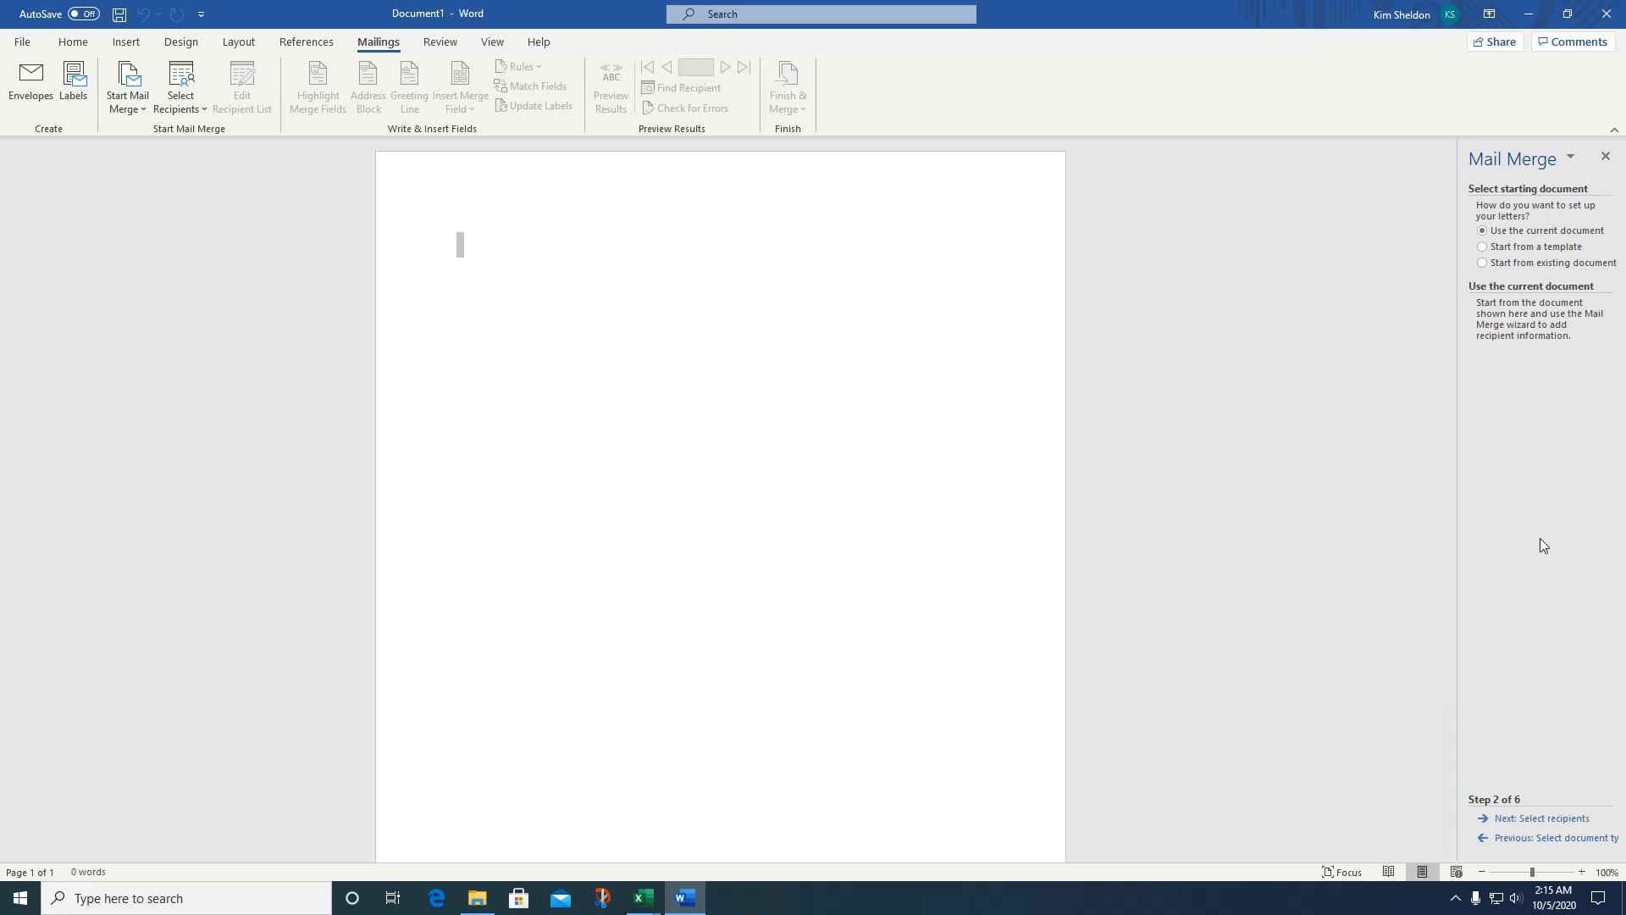
left_click(1530, 819)
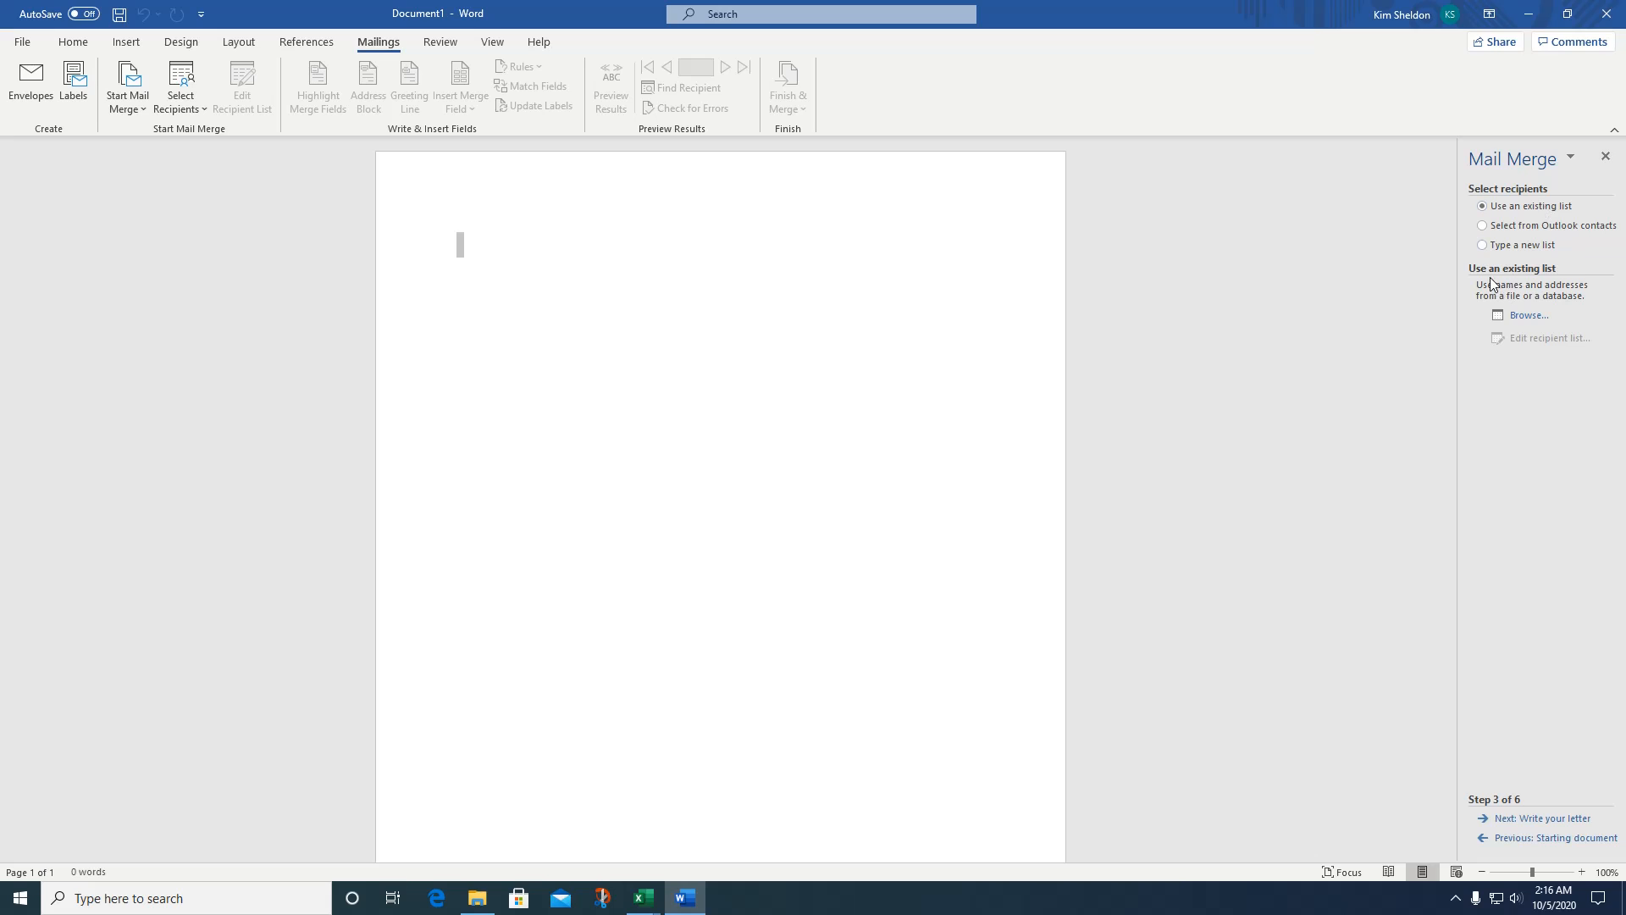
Use Sheet1$ of ExcelContactForm2 on the Desktop as the existing recipient list, with the first row as column headers.
left_click(1525, 322)
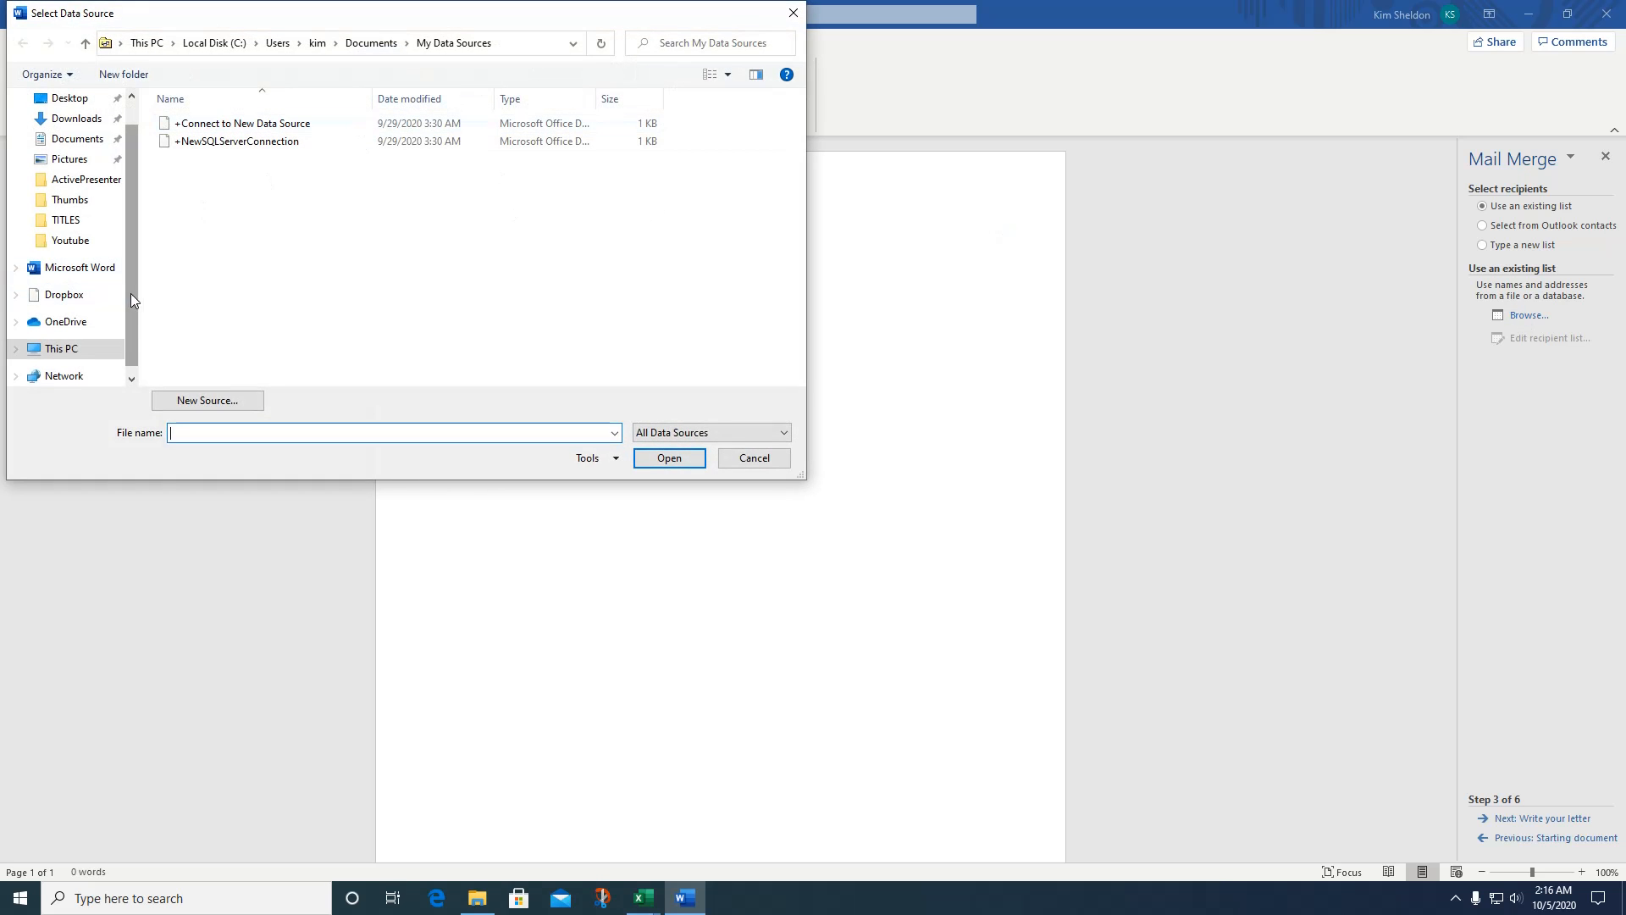
scroll(131, 294, "up", 1)
left_click(84, 133)
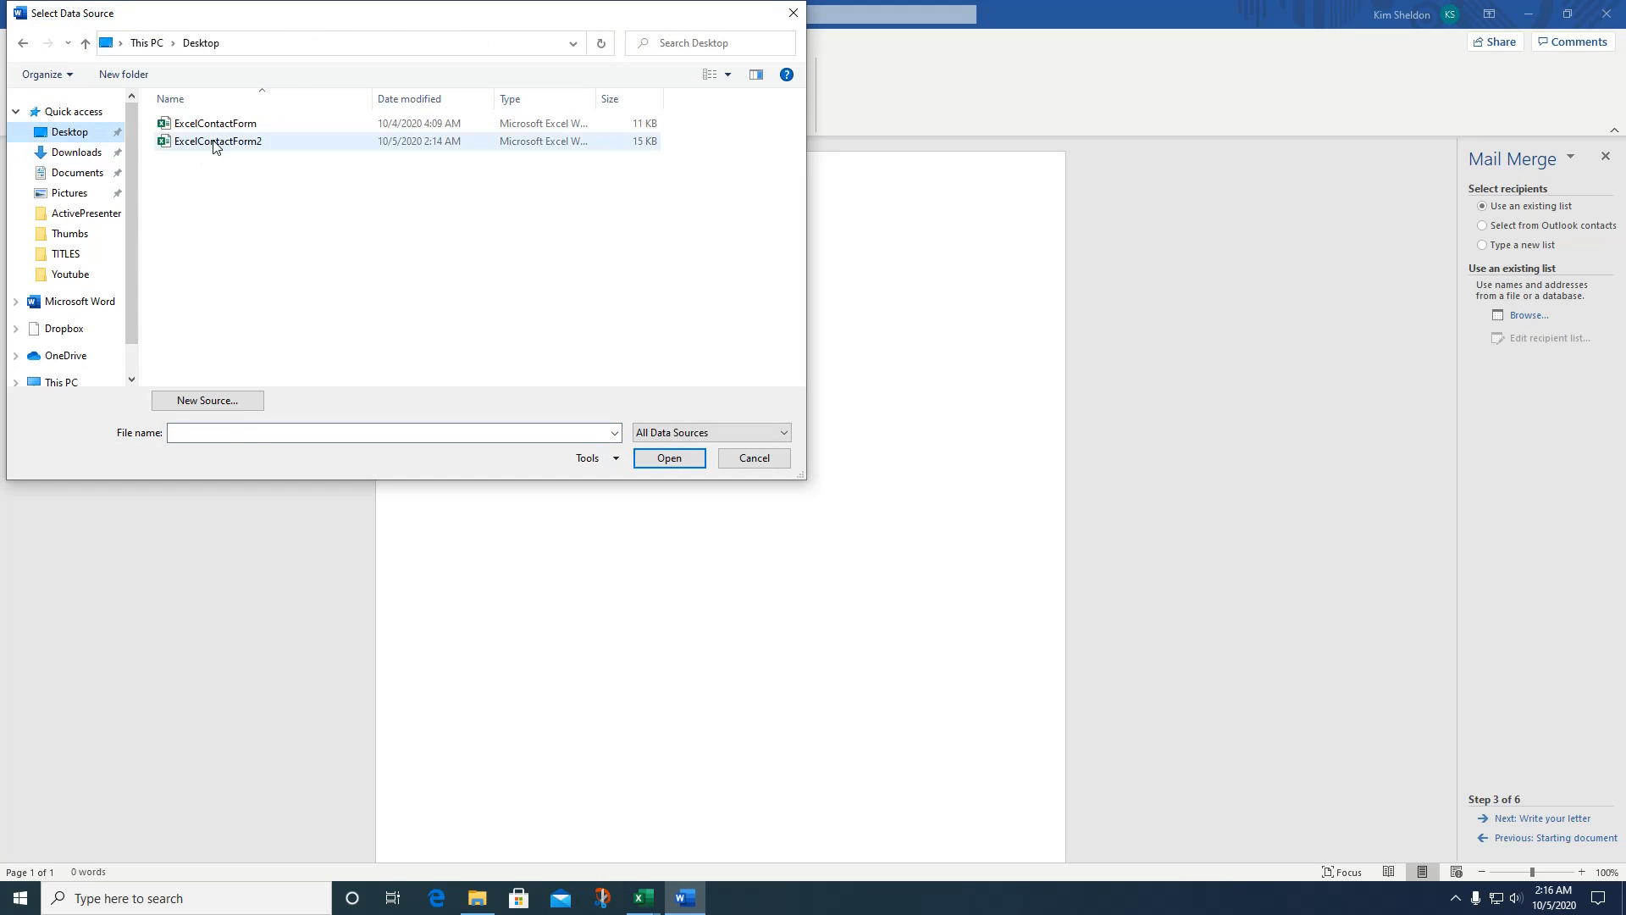
double_click(213, 140)
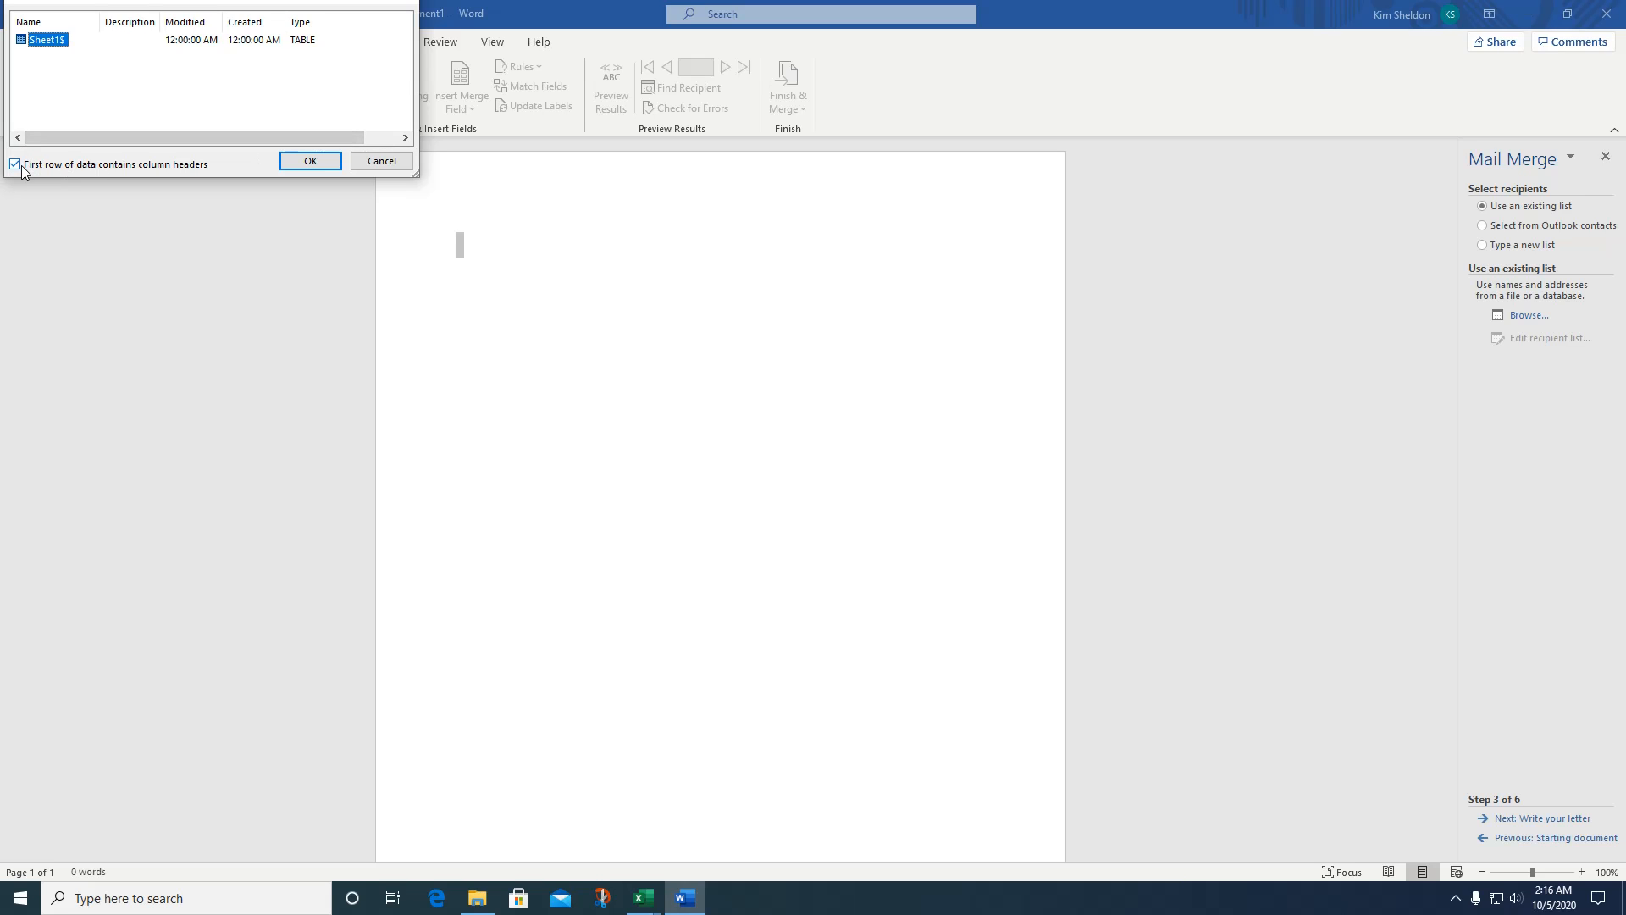
left_click(310, 161)
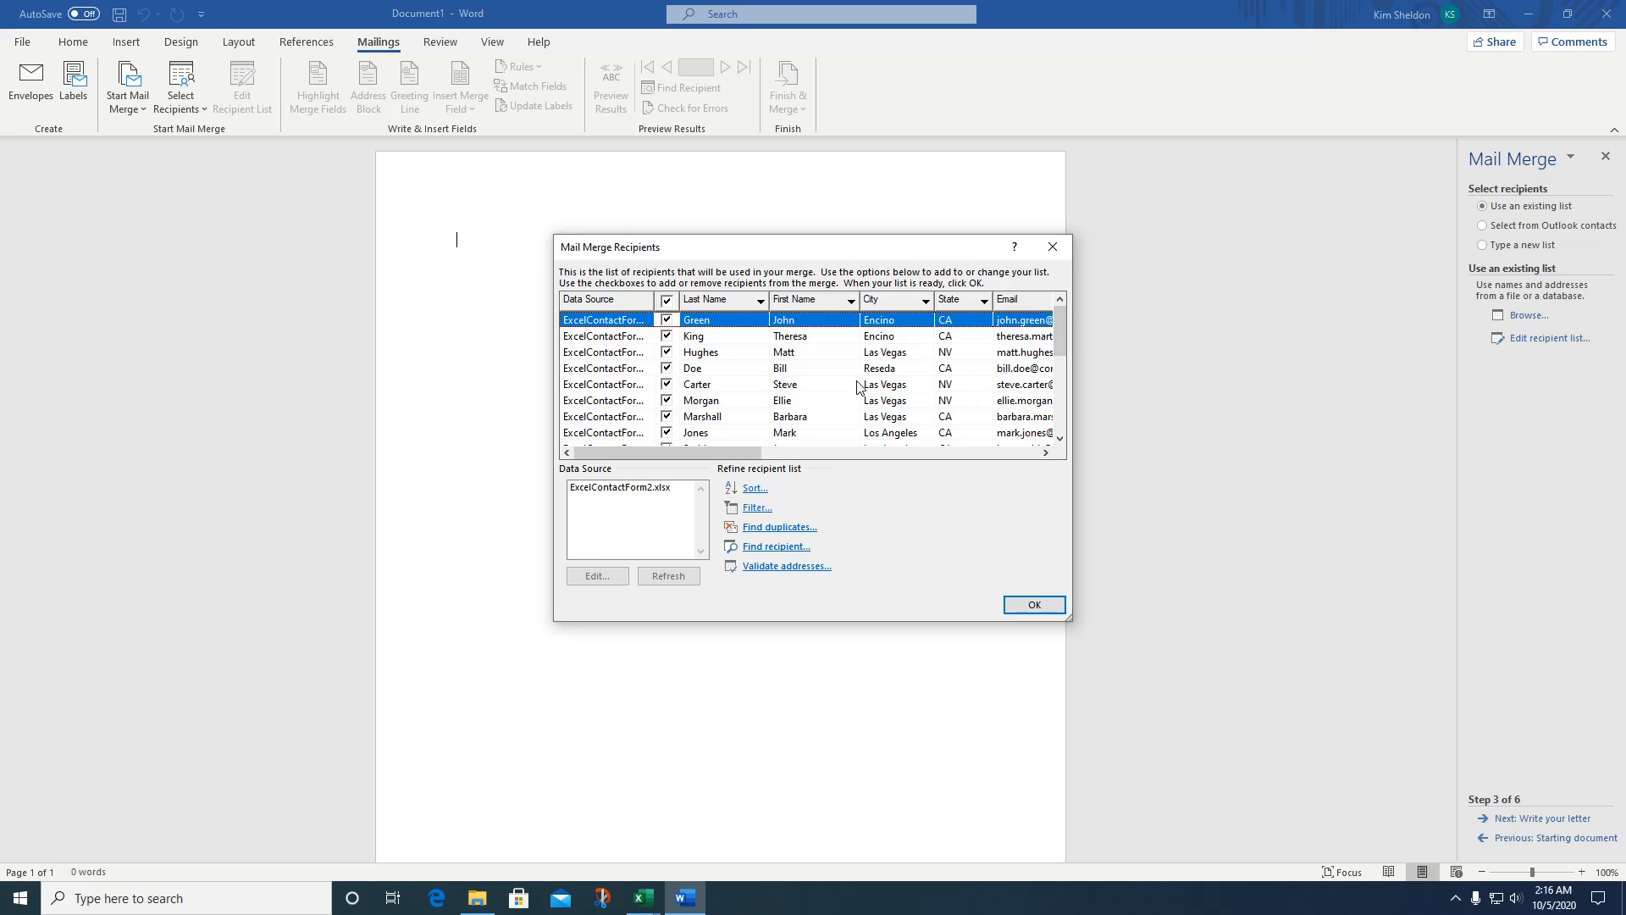
Sort the mail merge recipients by Last Name in ascending order.
left_click(754, 489)
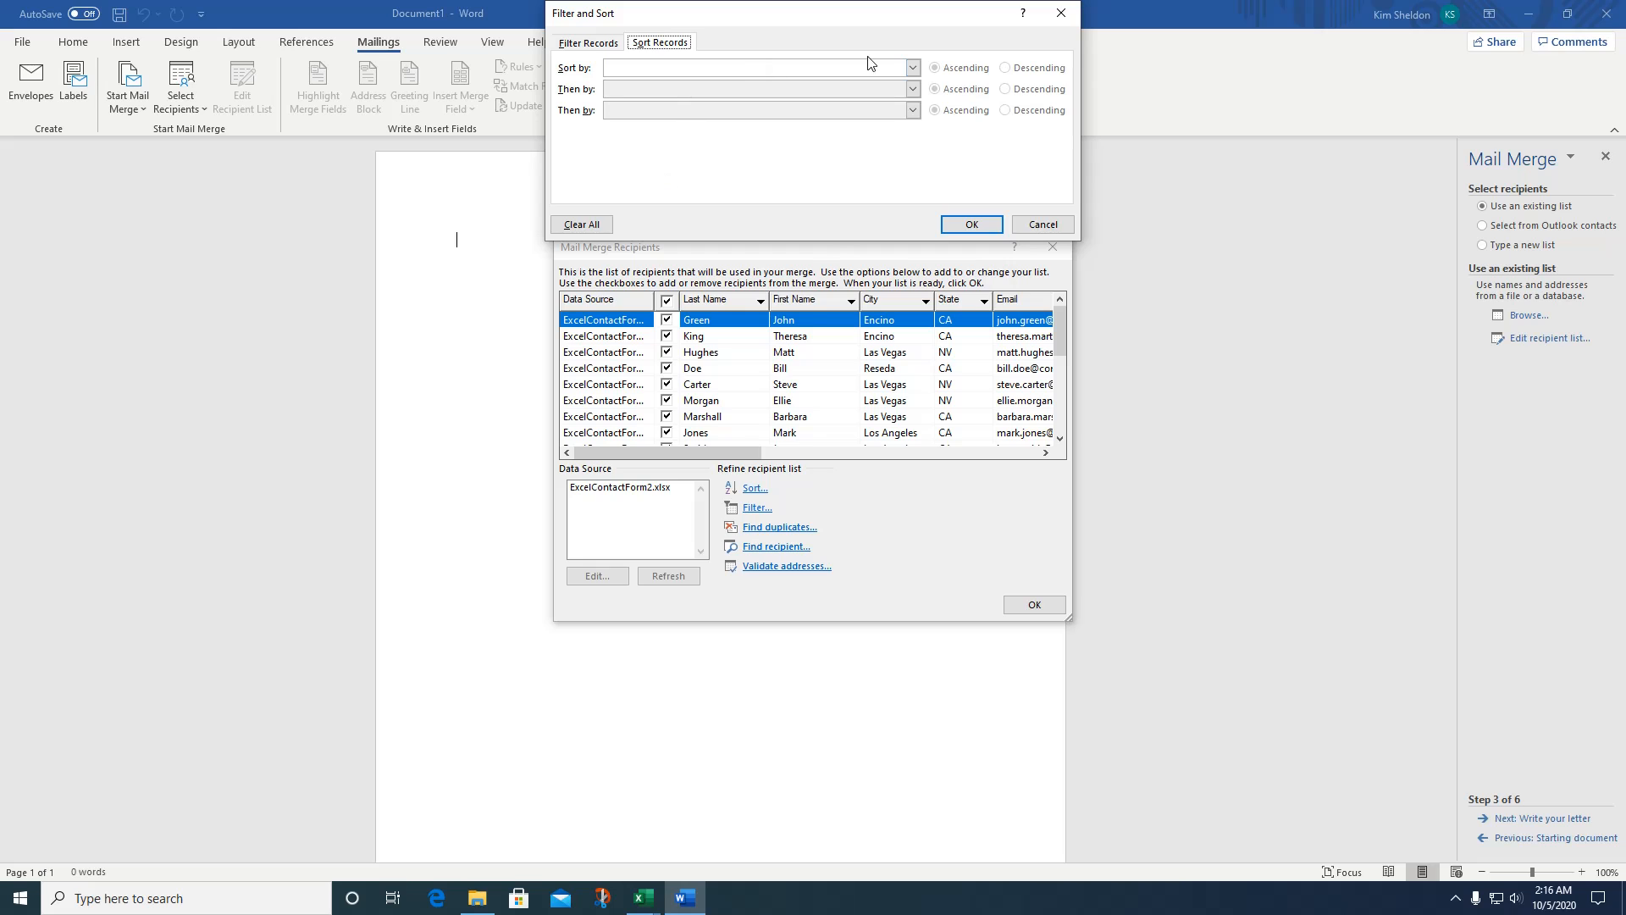
left_click(912, 68)
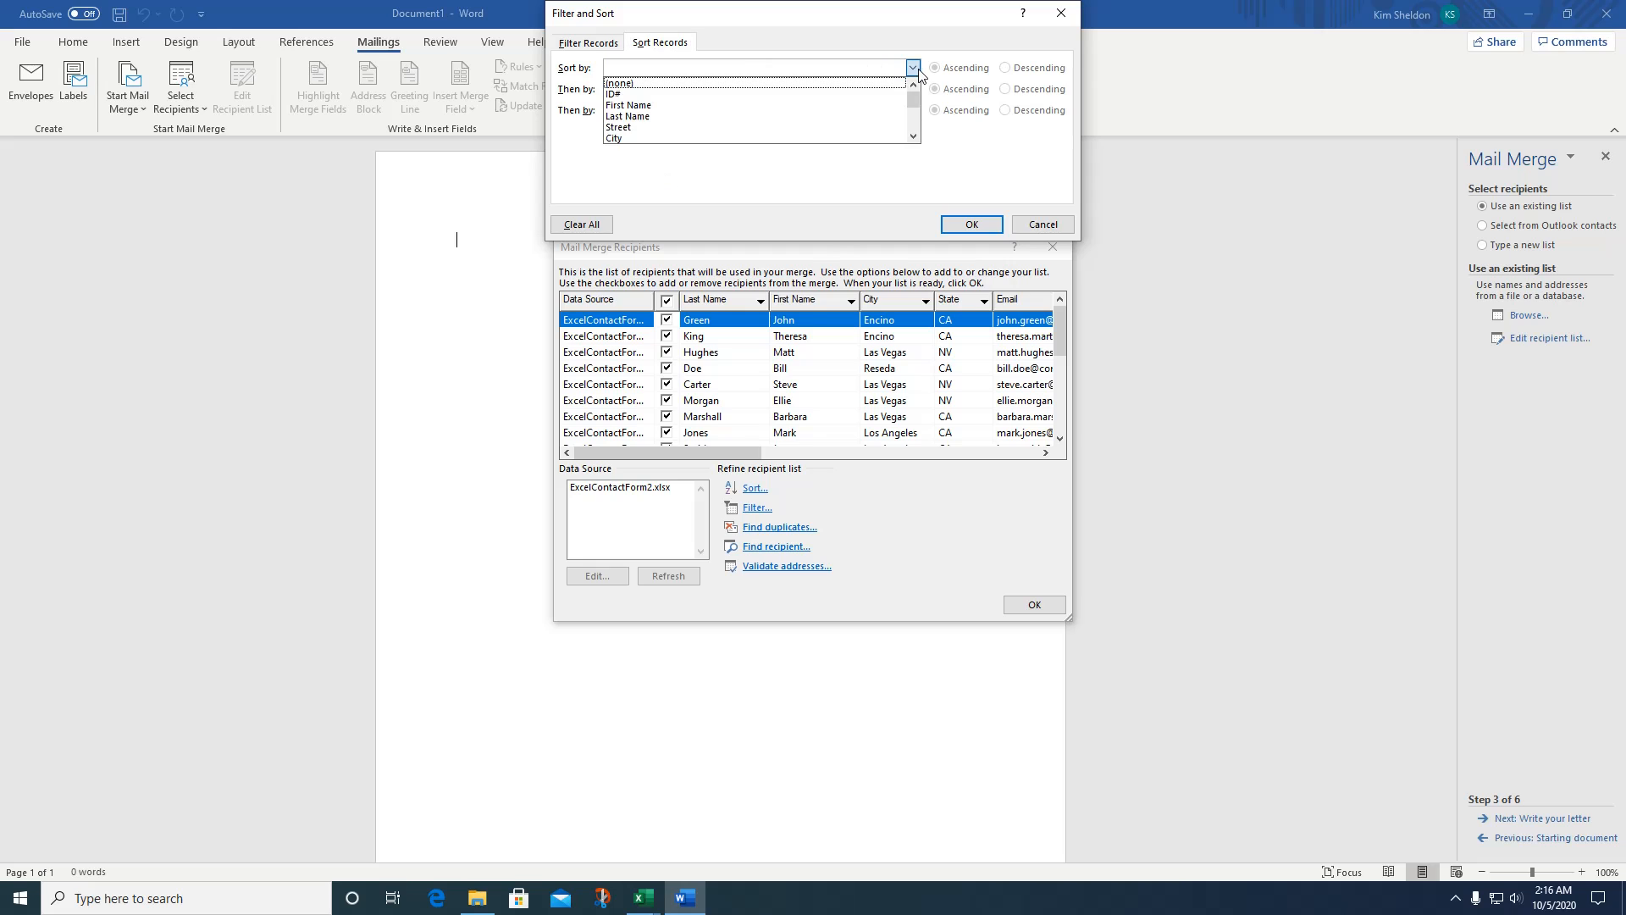
left_click(698, 116)
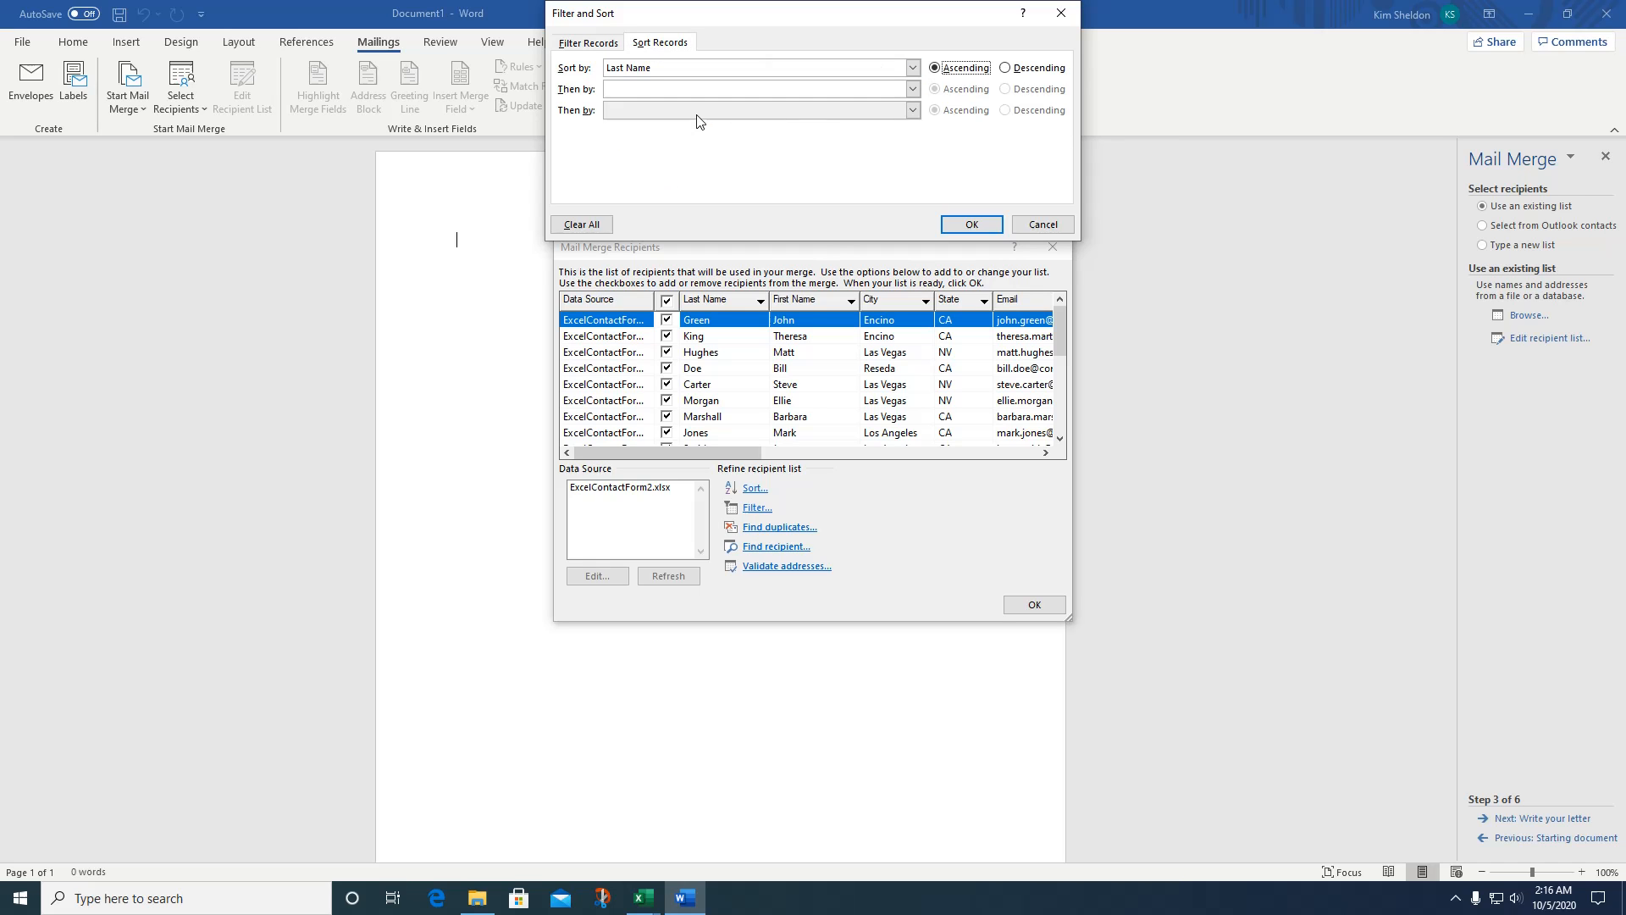
left_click(972, 224)
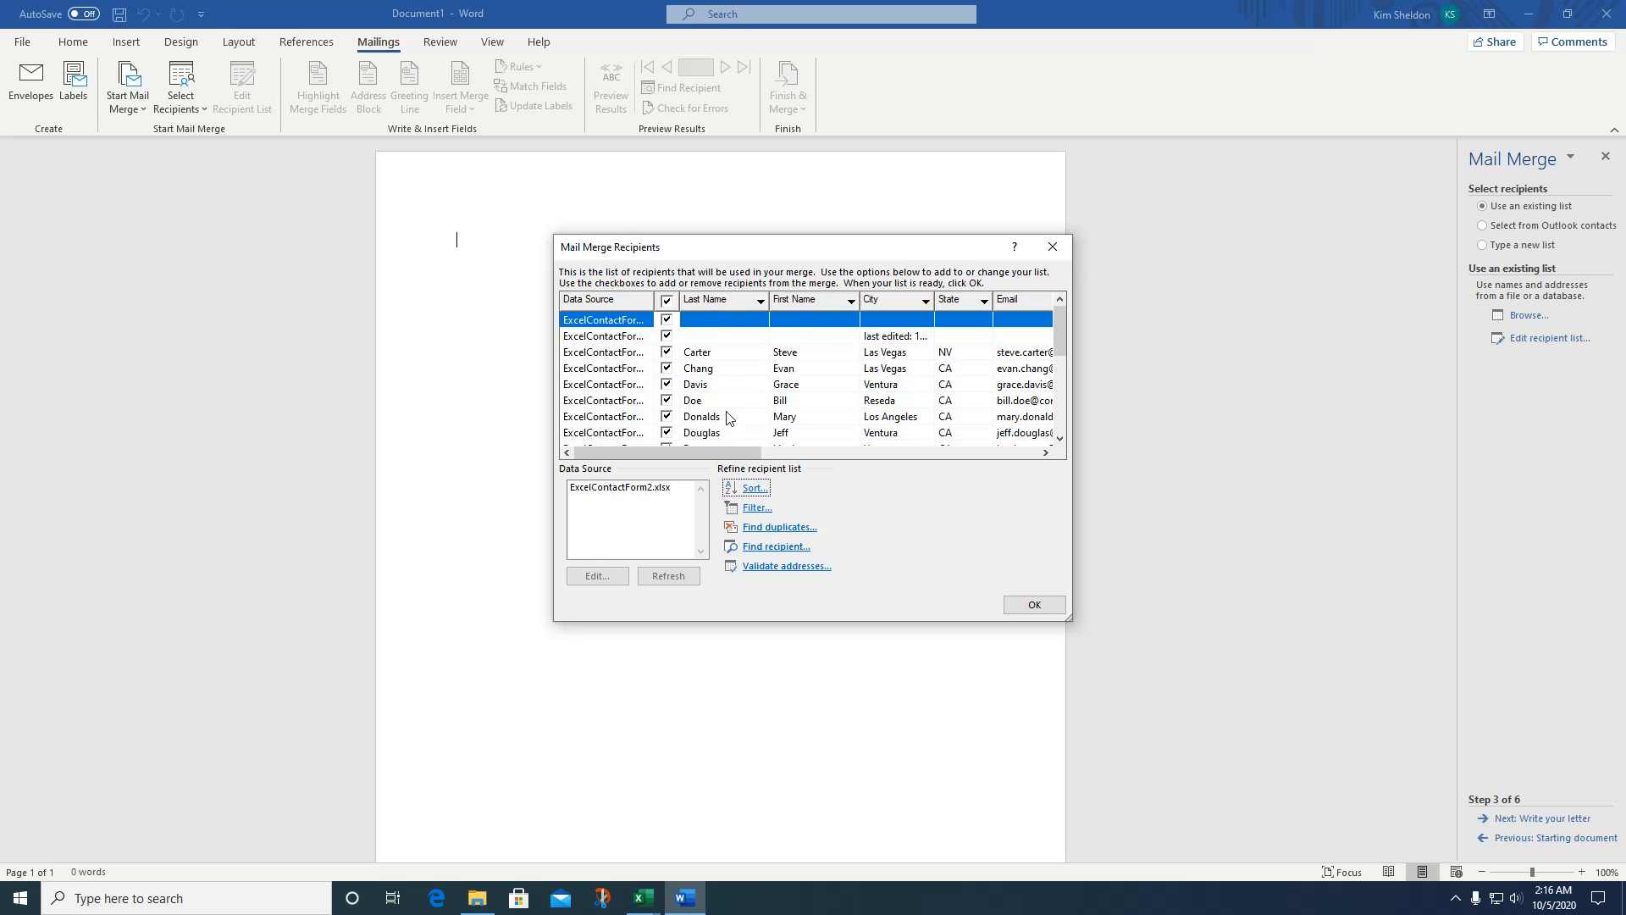
Exclude the nameless row and the "last edited" row from the recipients, accept the list, and continue to writing the letter.
left_click(667, 320)
left_click(666, 335)
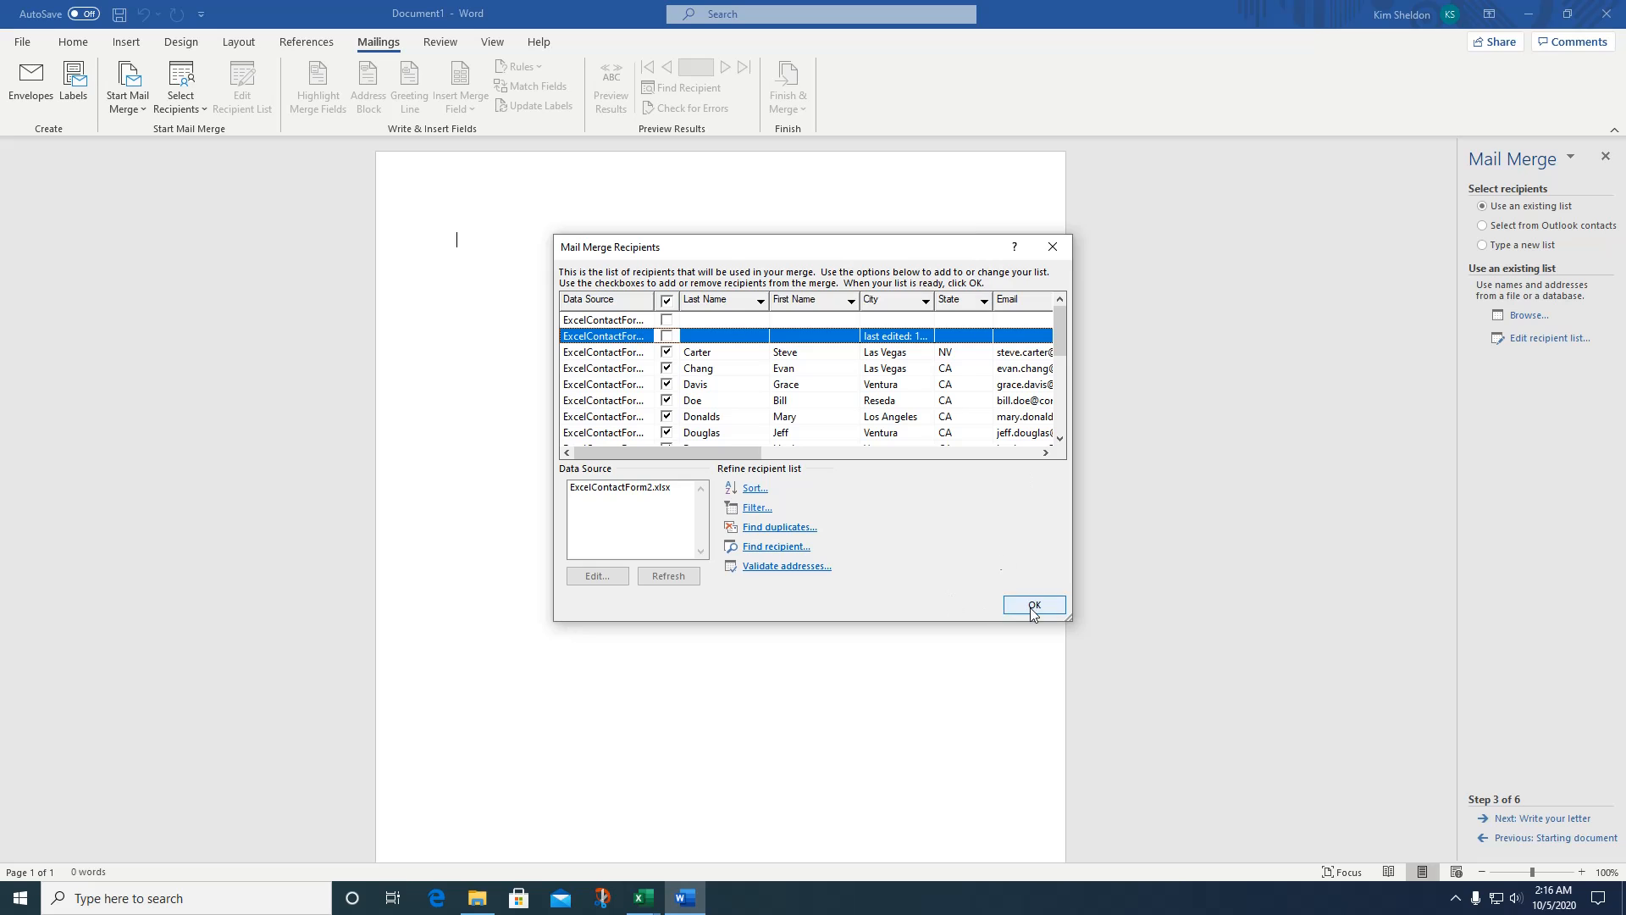
left_click_drag(1062, 344, 1096, 292)
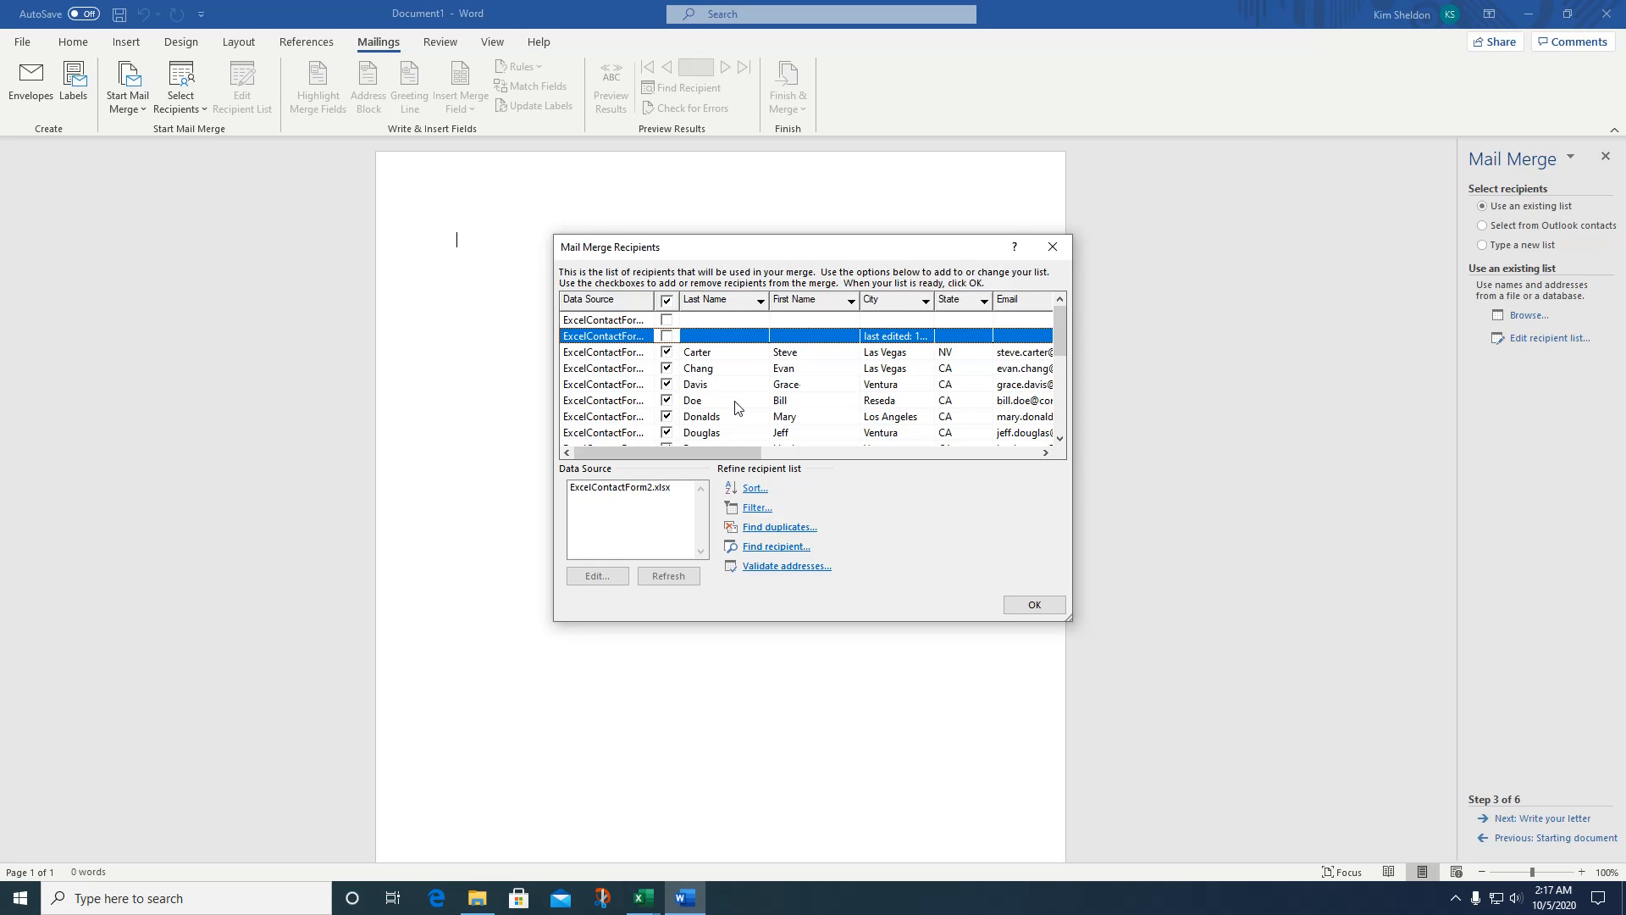
left_click_drag(1061, 336, 1054, 423)
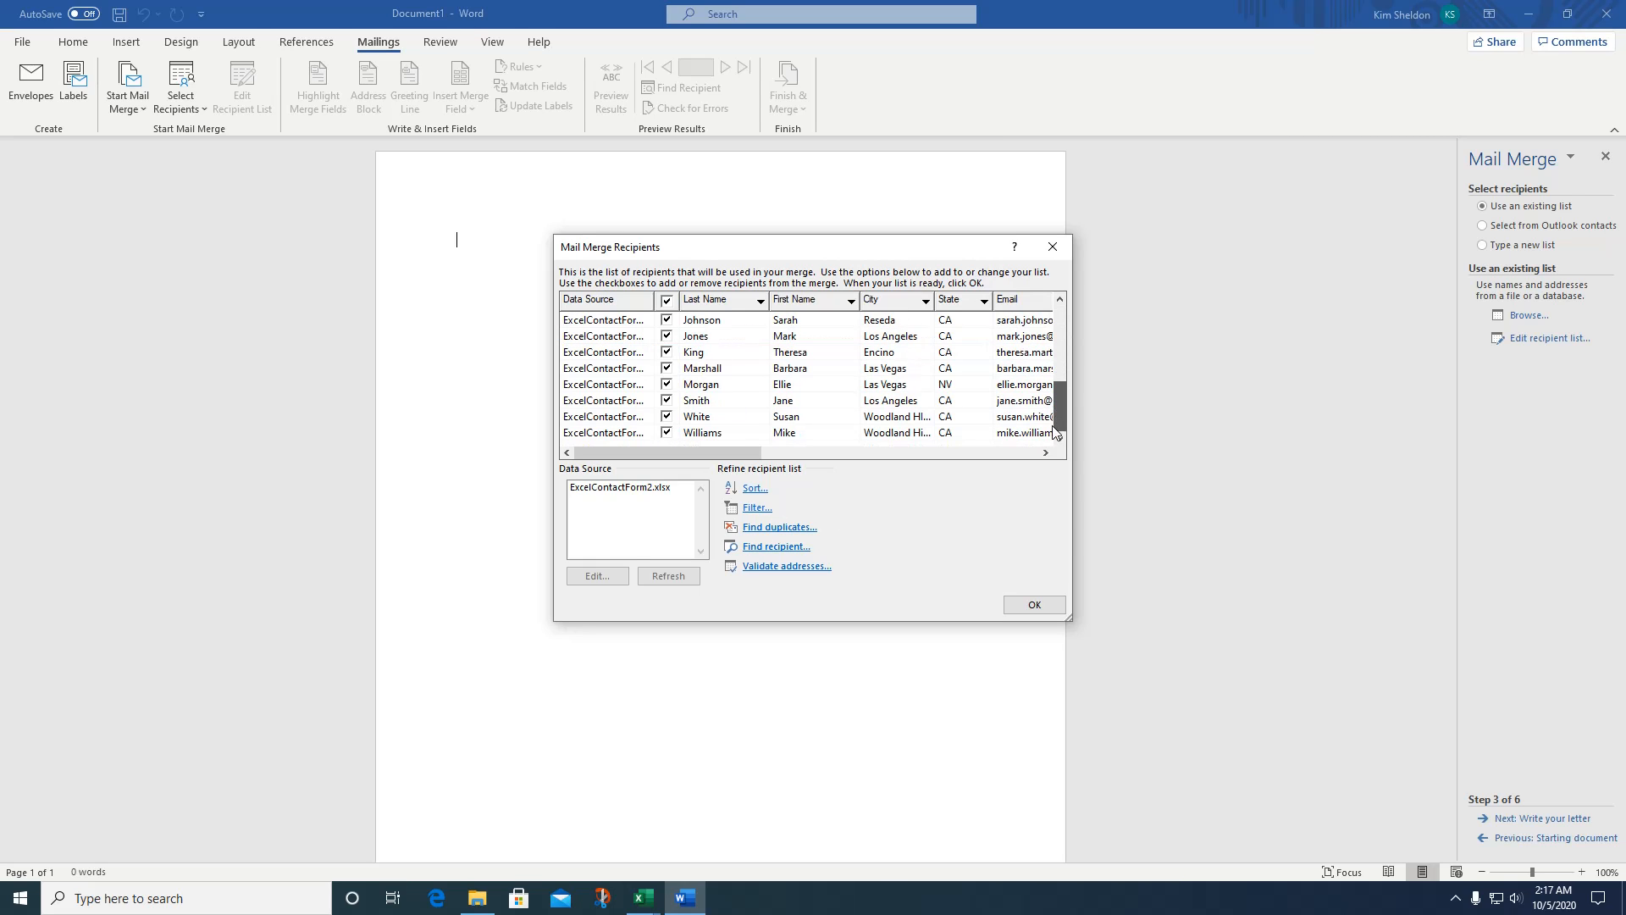
left_click(1035, 605)
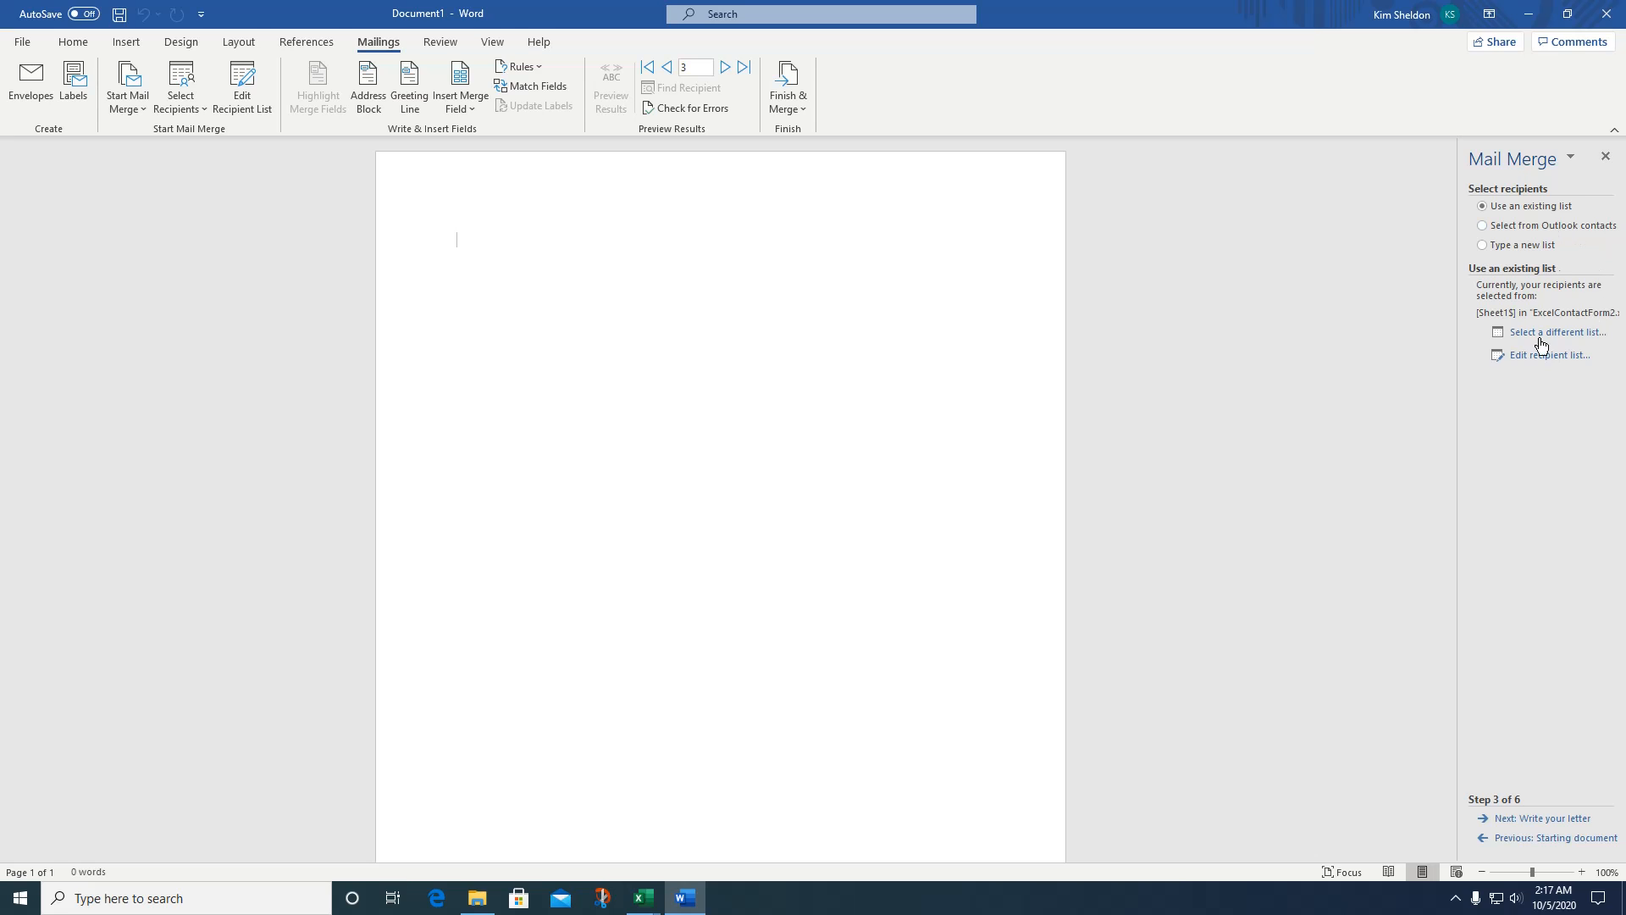
left_click(1546, 819)
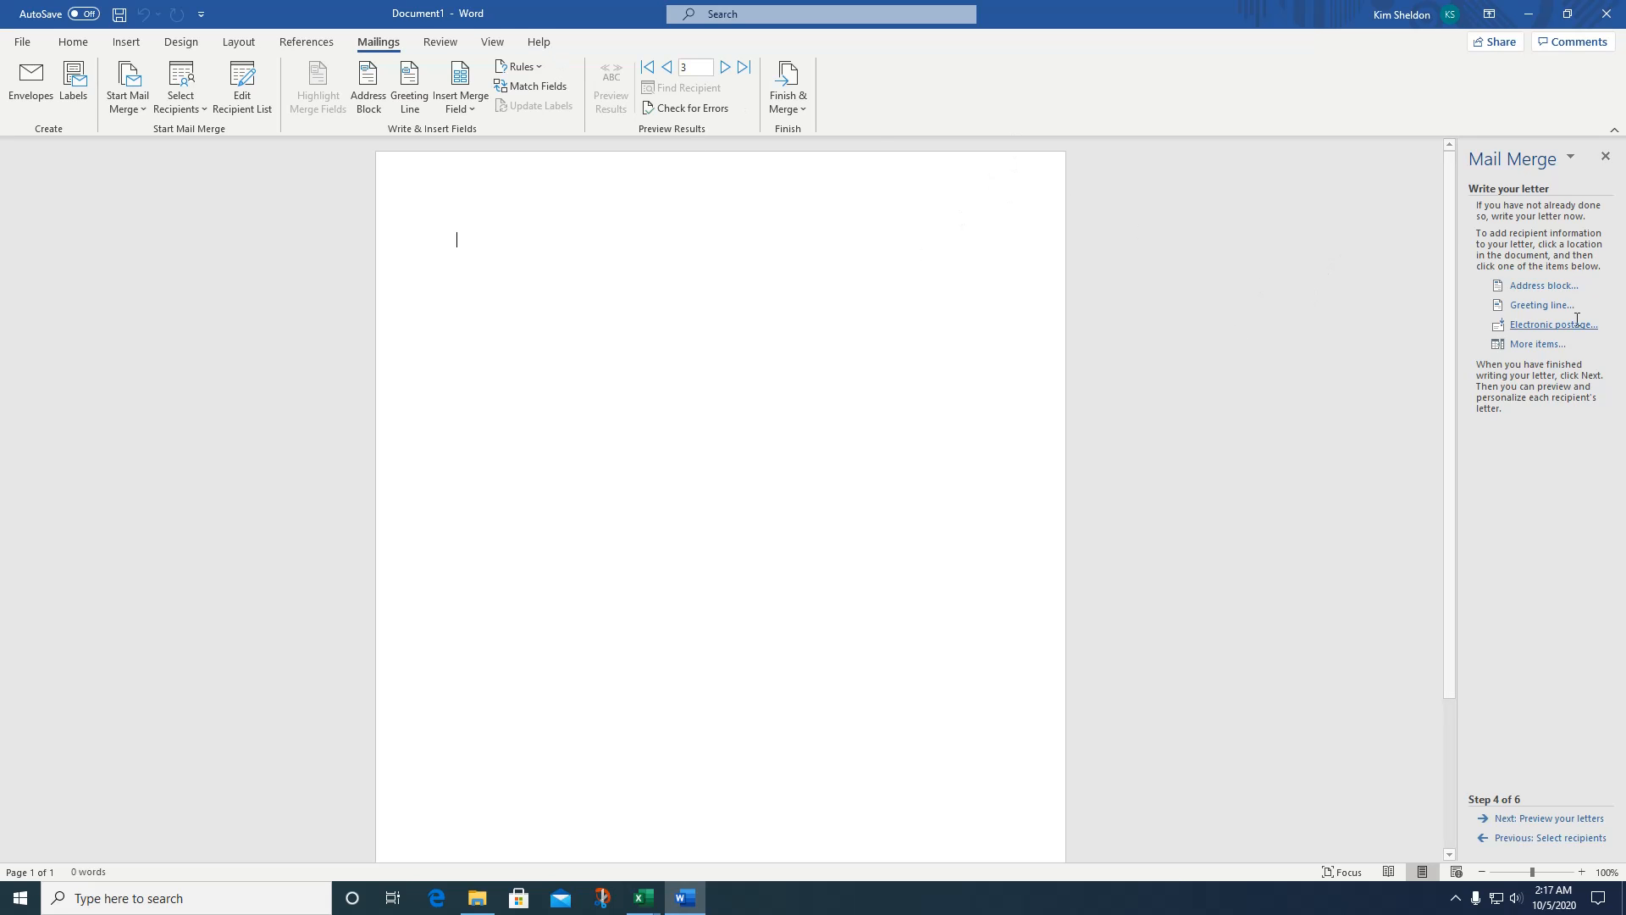
Open the list of merge fields and compare its database fields with the column headers of ExcelContactForm2 in Excel.
left_click(1539, 345)
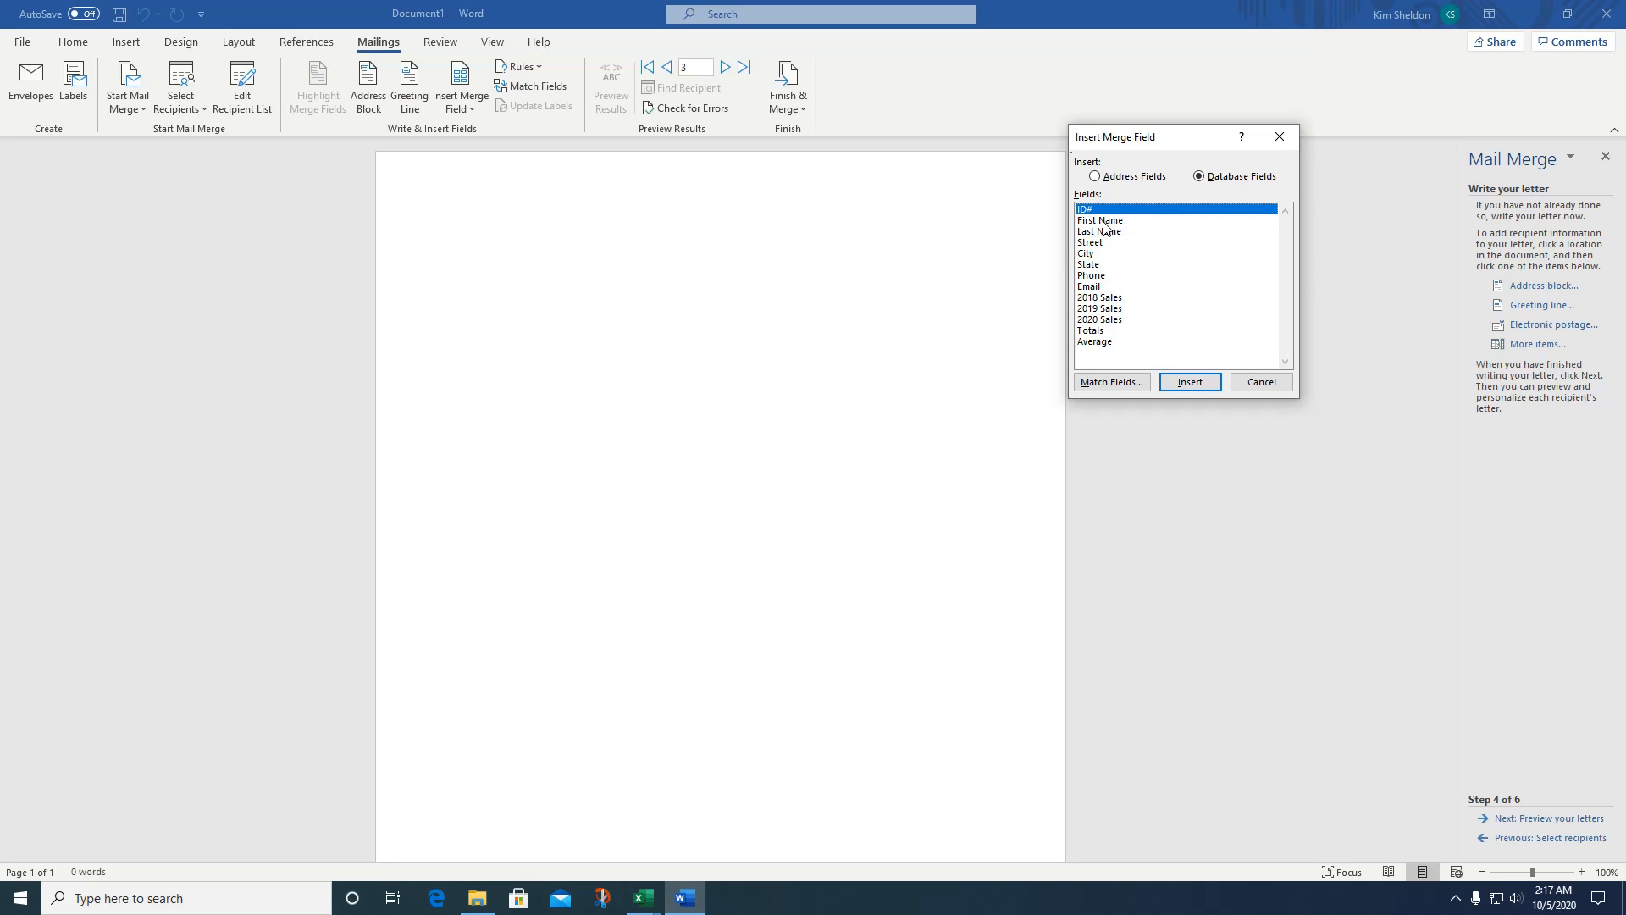
left_click(644, 898)
left_click(678, 839)
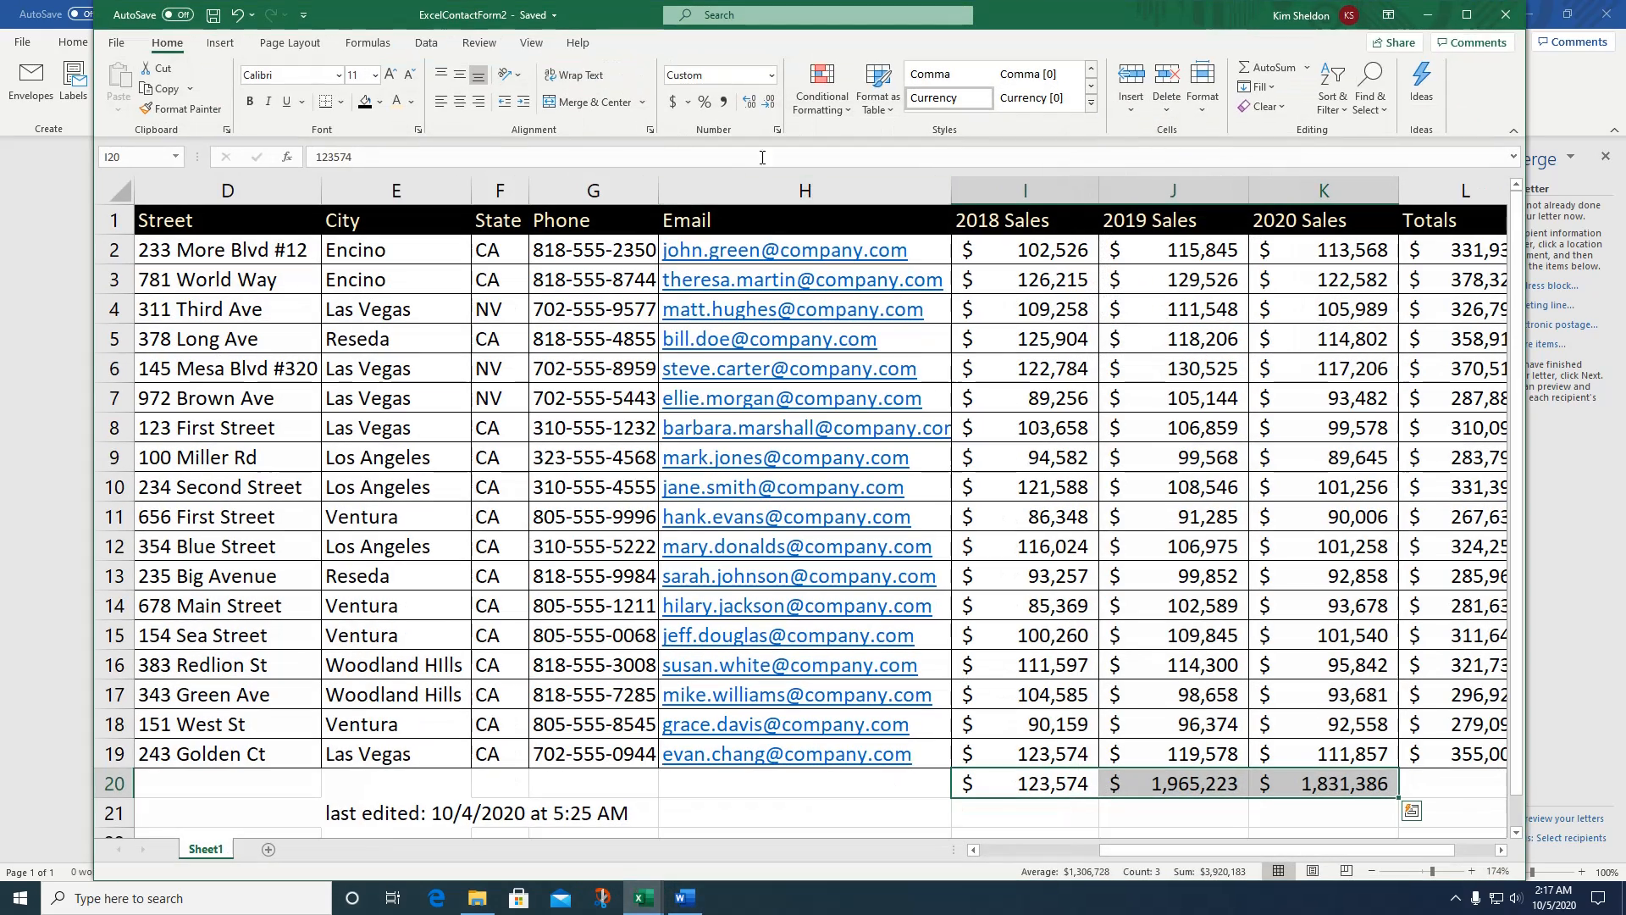
left_click_drag(1065, 40, 1079, 471)
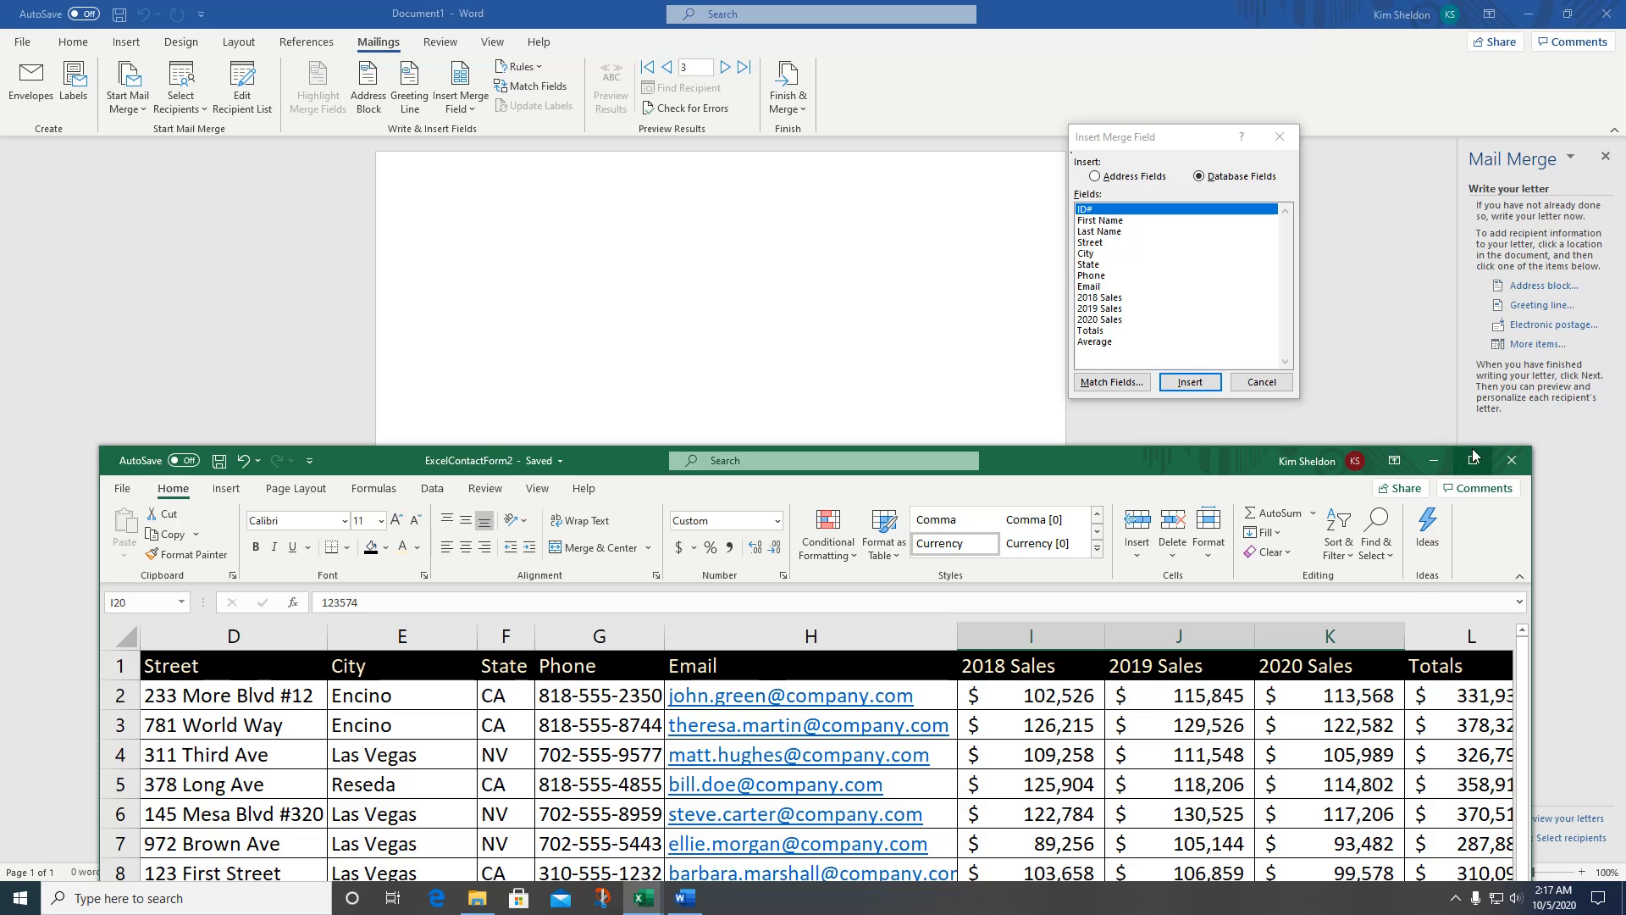
left_click(1435, 462)
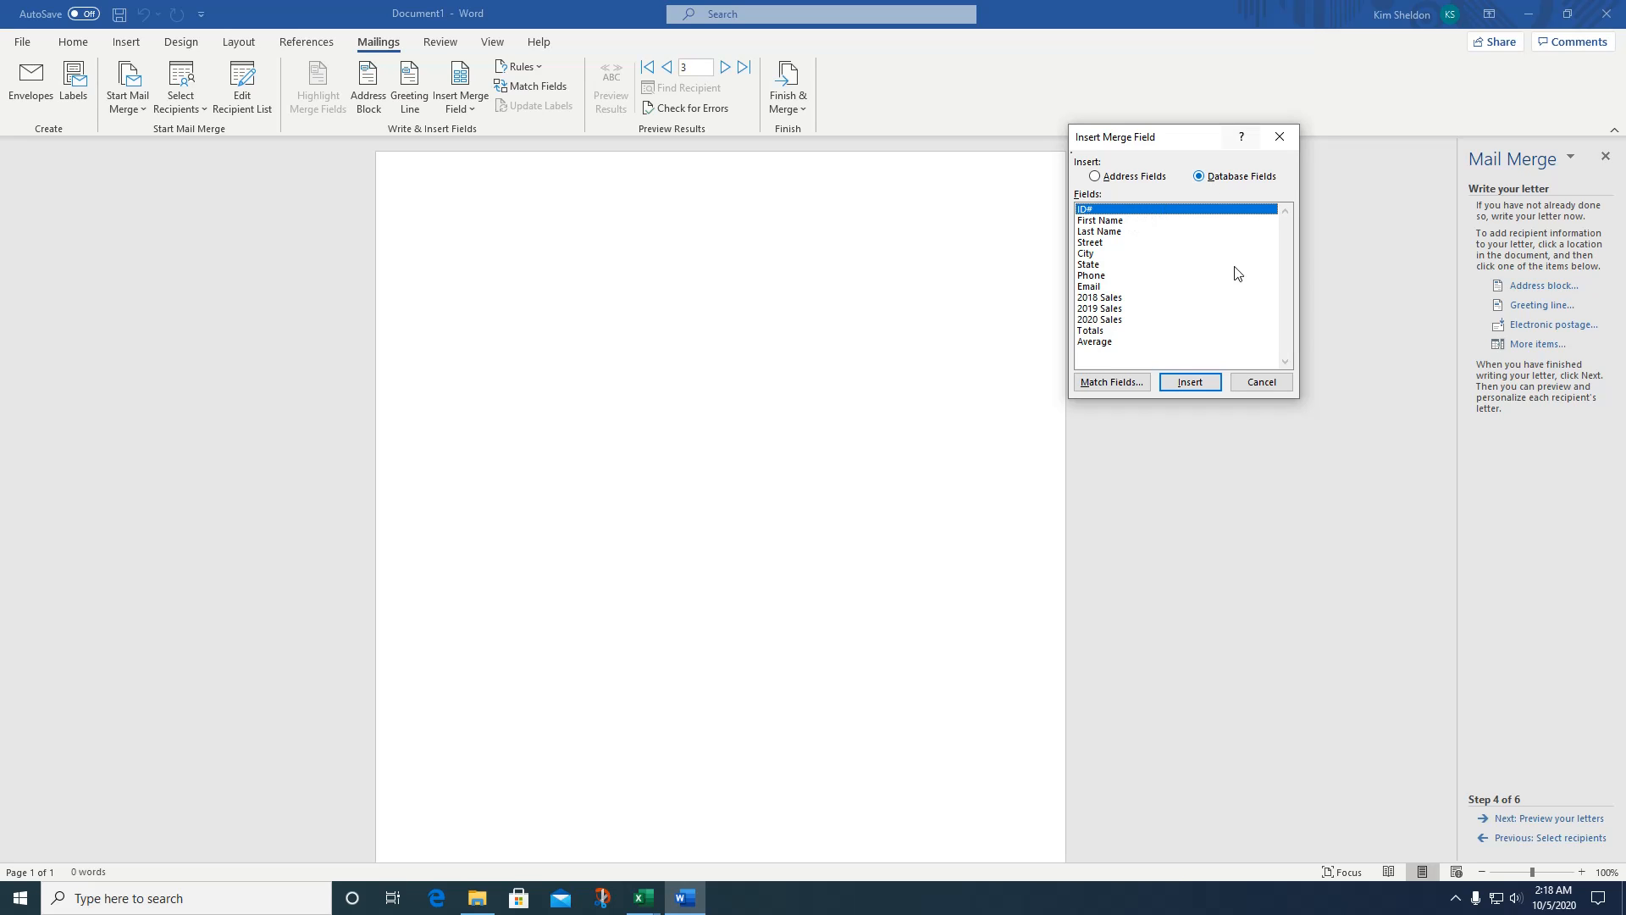
Insert the First Name and Last Name merge fields on the letter's first line, separated by a space.
left_click(1120, 222)
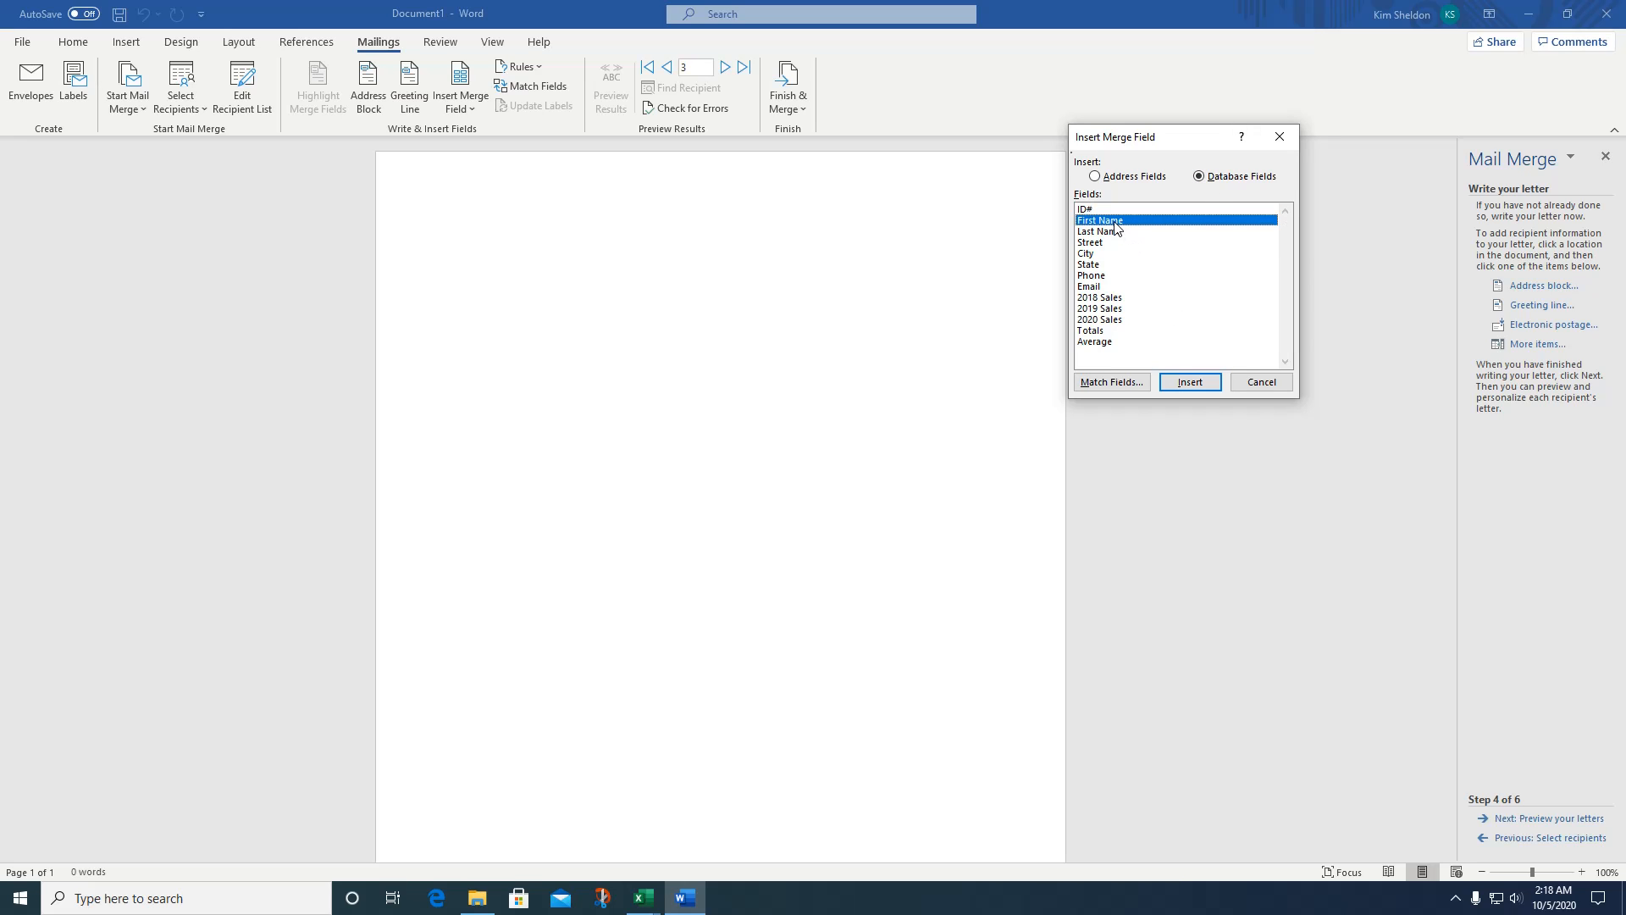
left_click(1211, 383)
left_click(1260, 385)
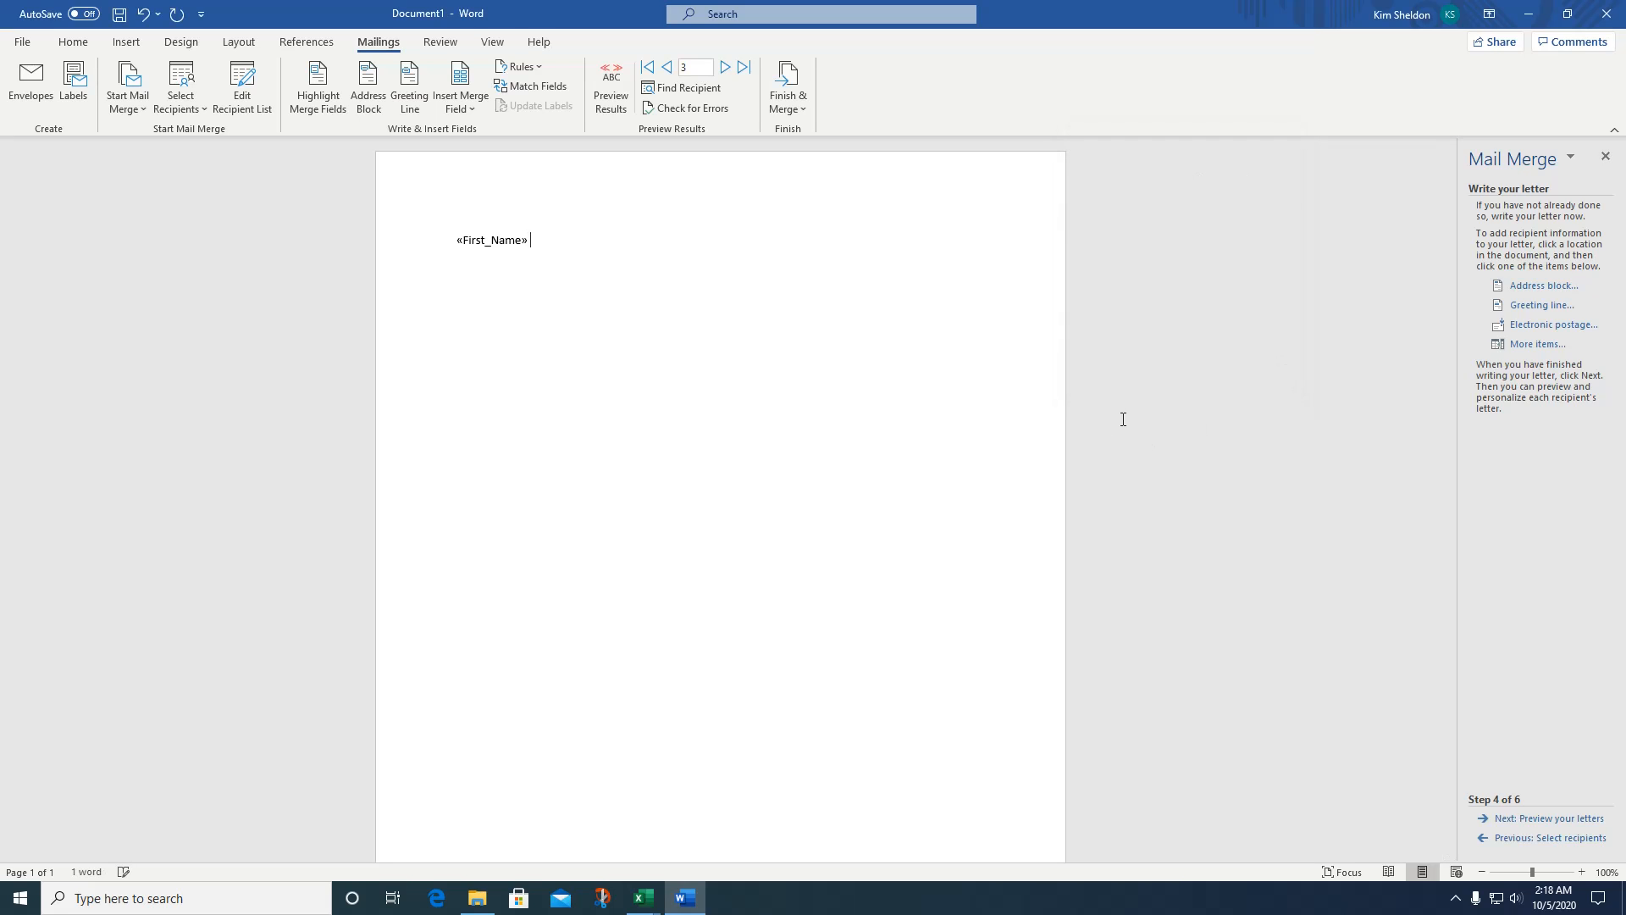
left_click(1532, 345)
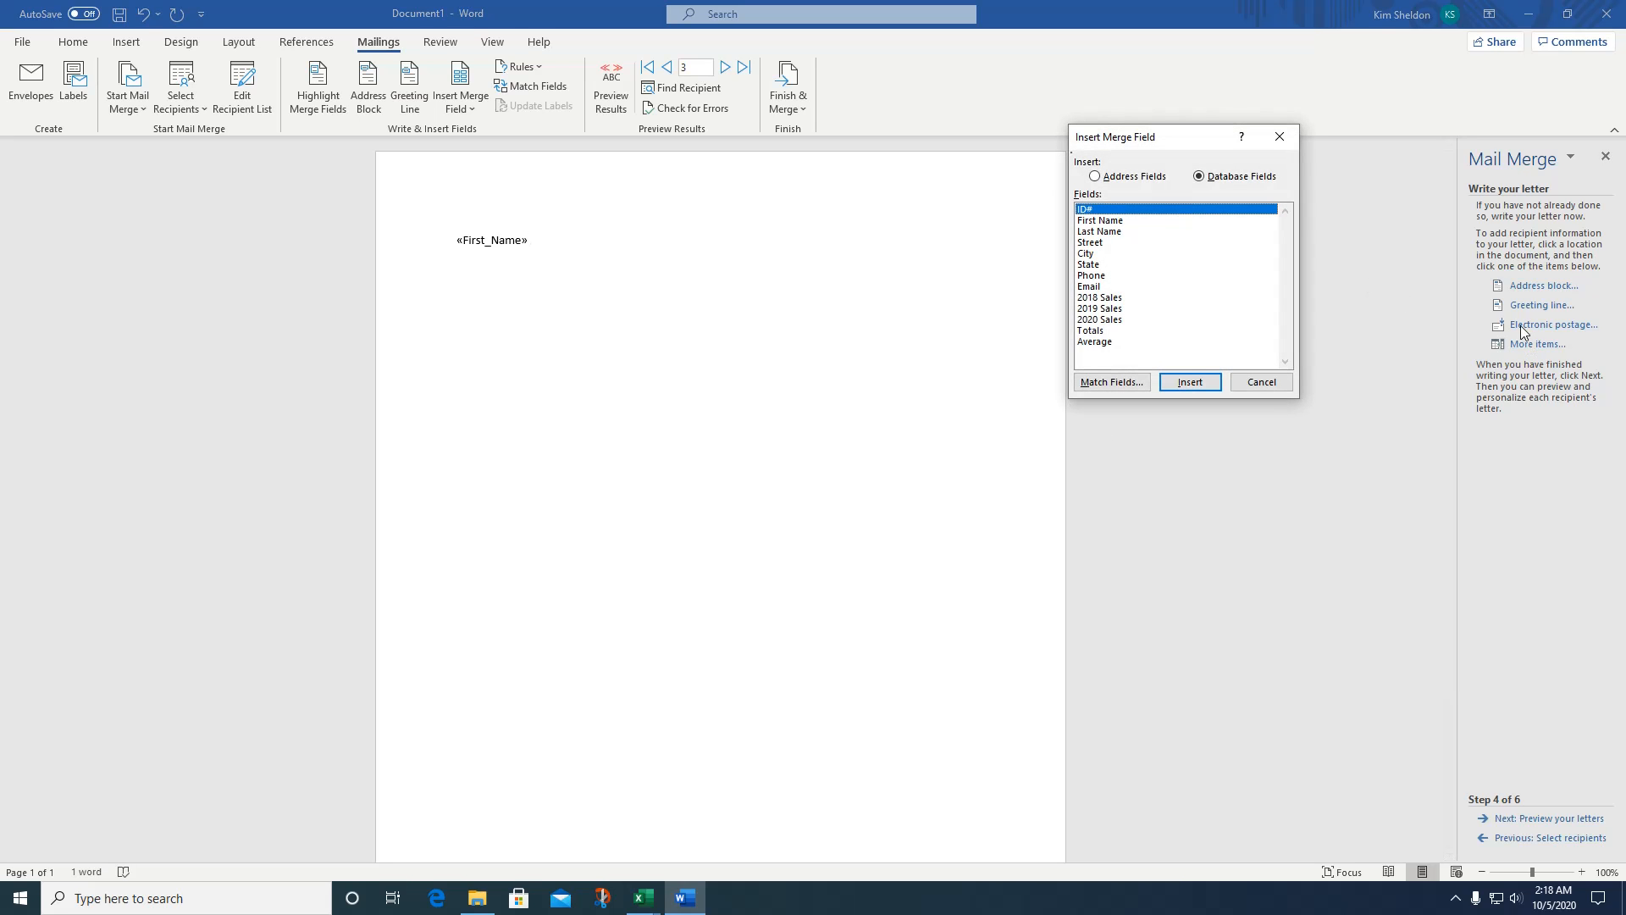
left_click(1113, 232)
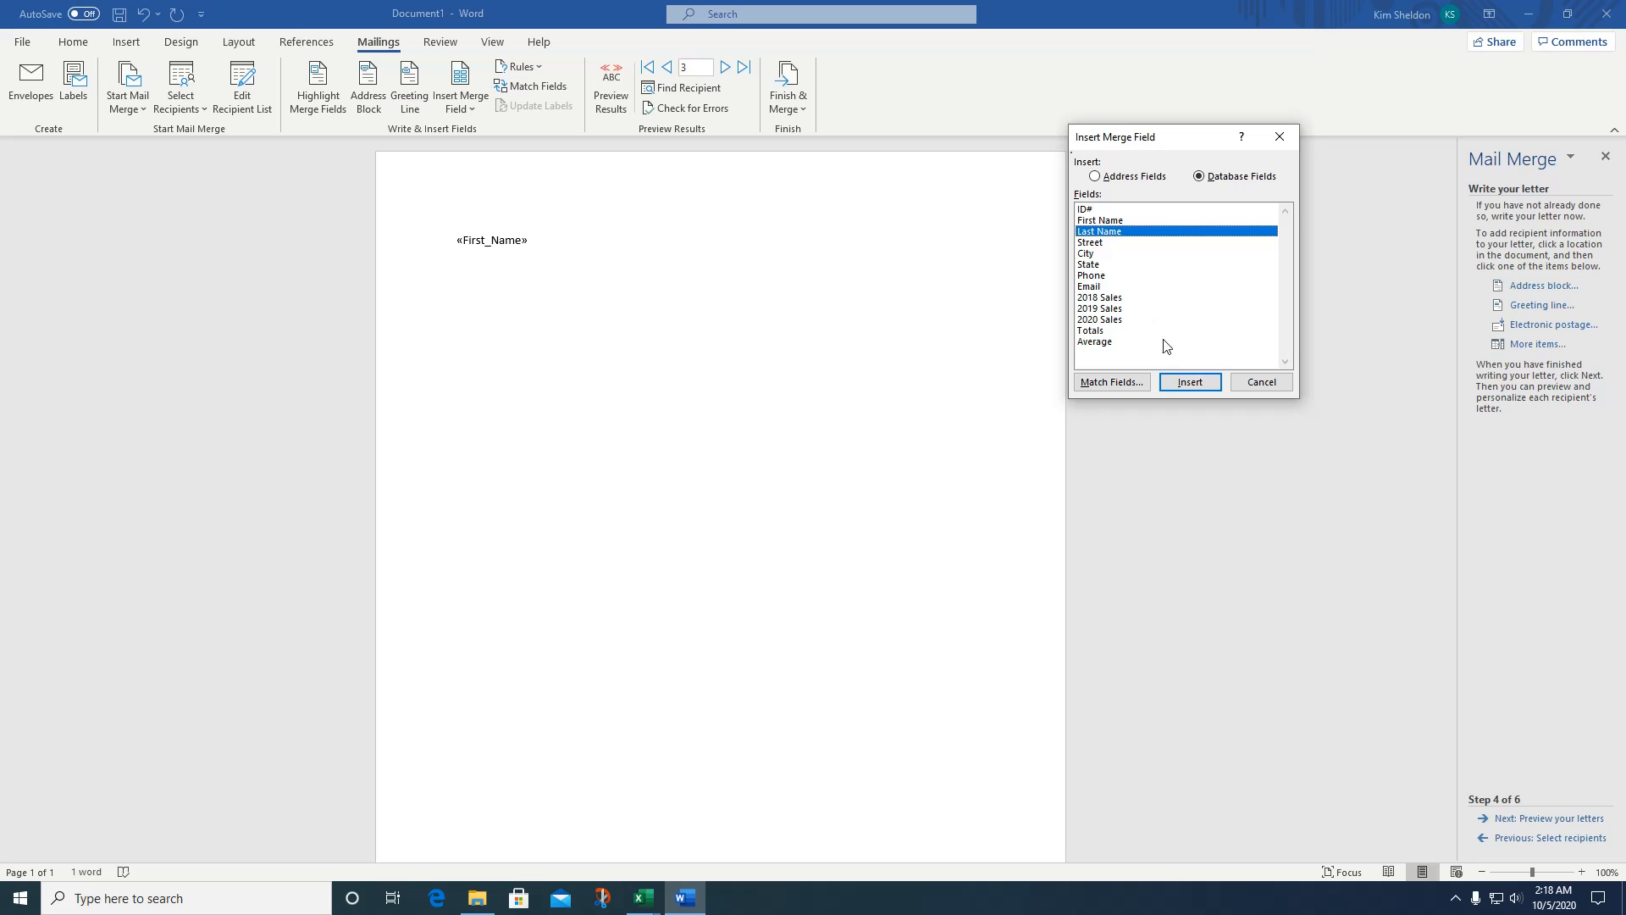
left_click(1191, 383)
left_click(1264, 382)
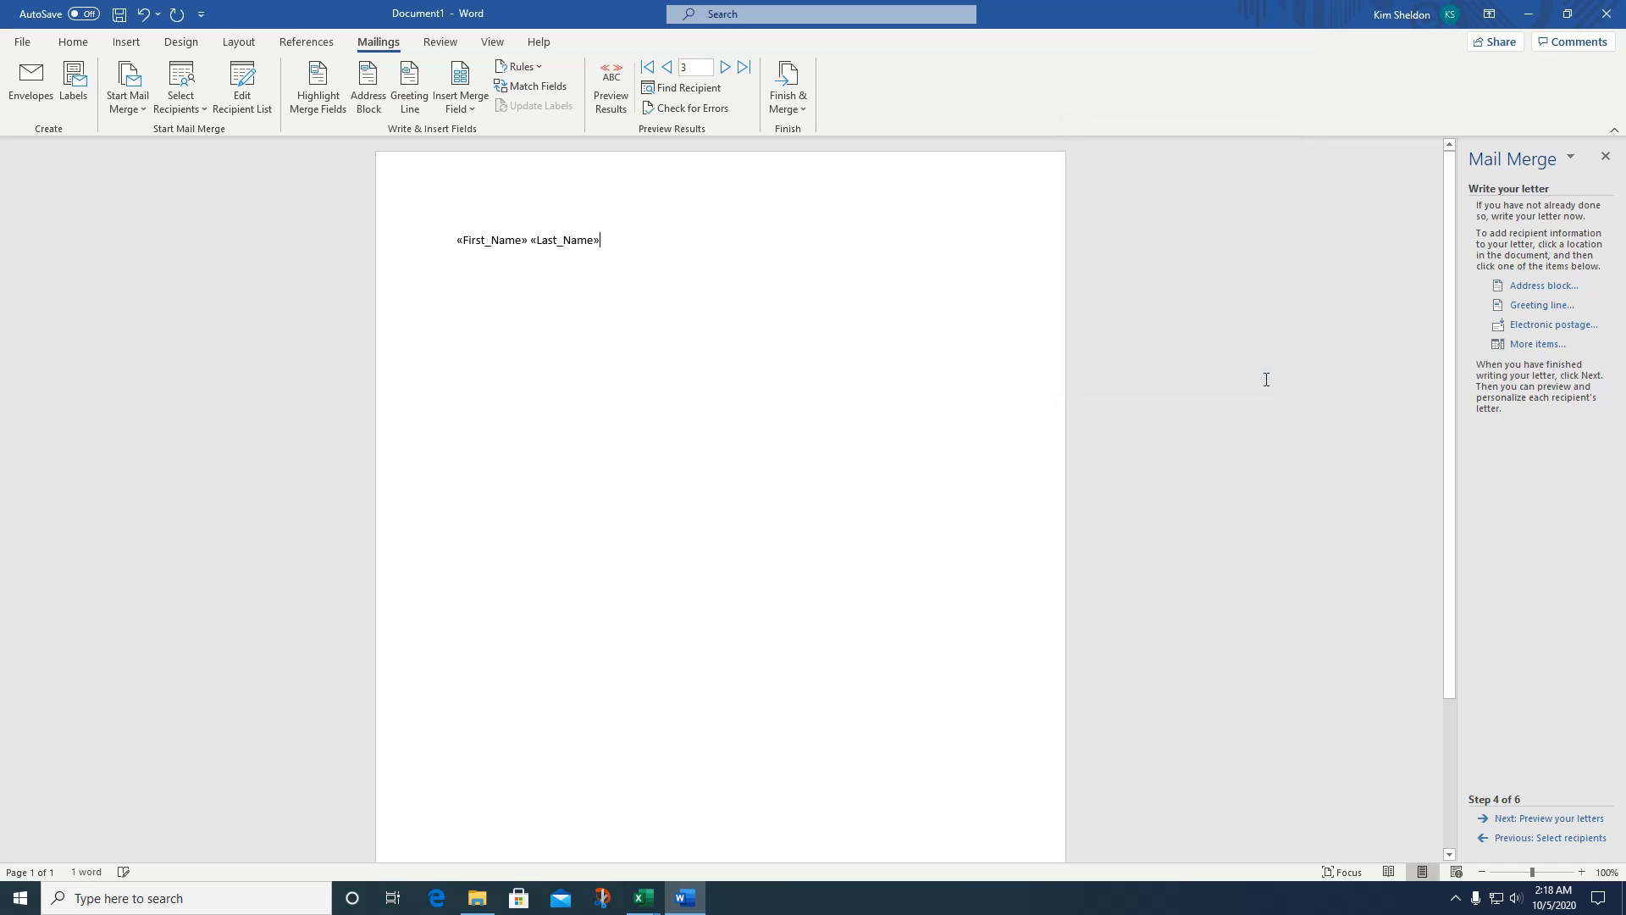
Insert the Street merge field on a new line below the recipient's name fields.
key("Return")
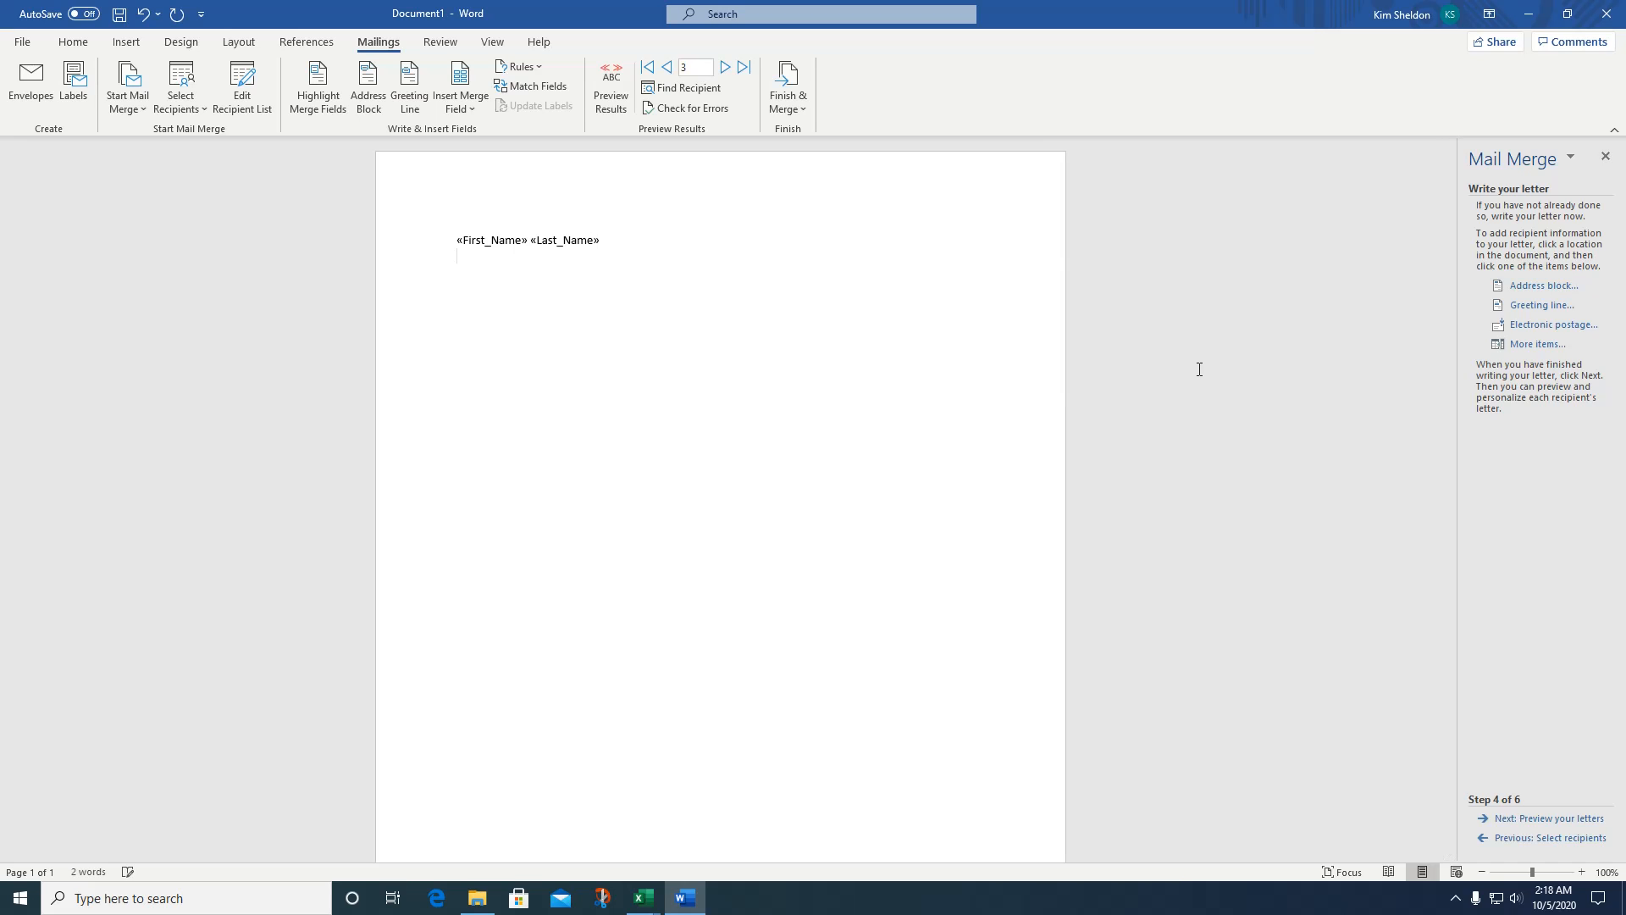
left_click(1522, 344)
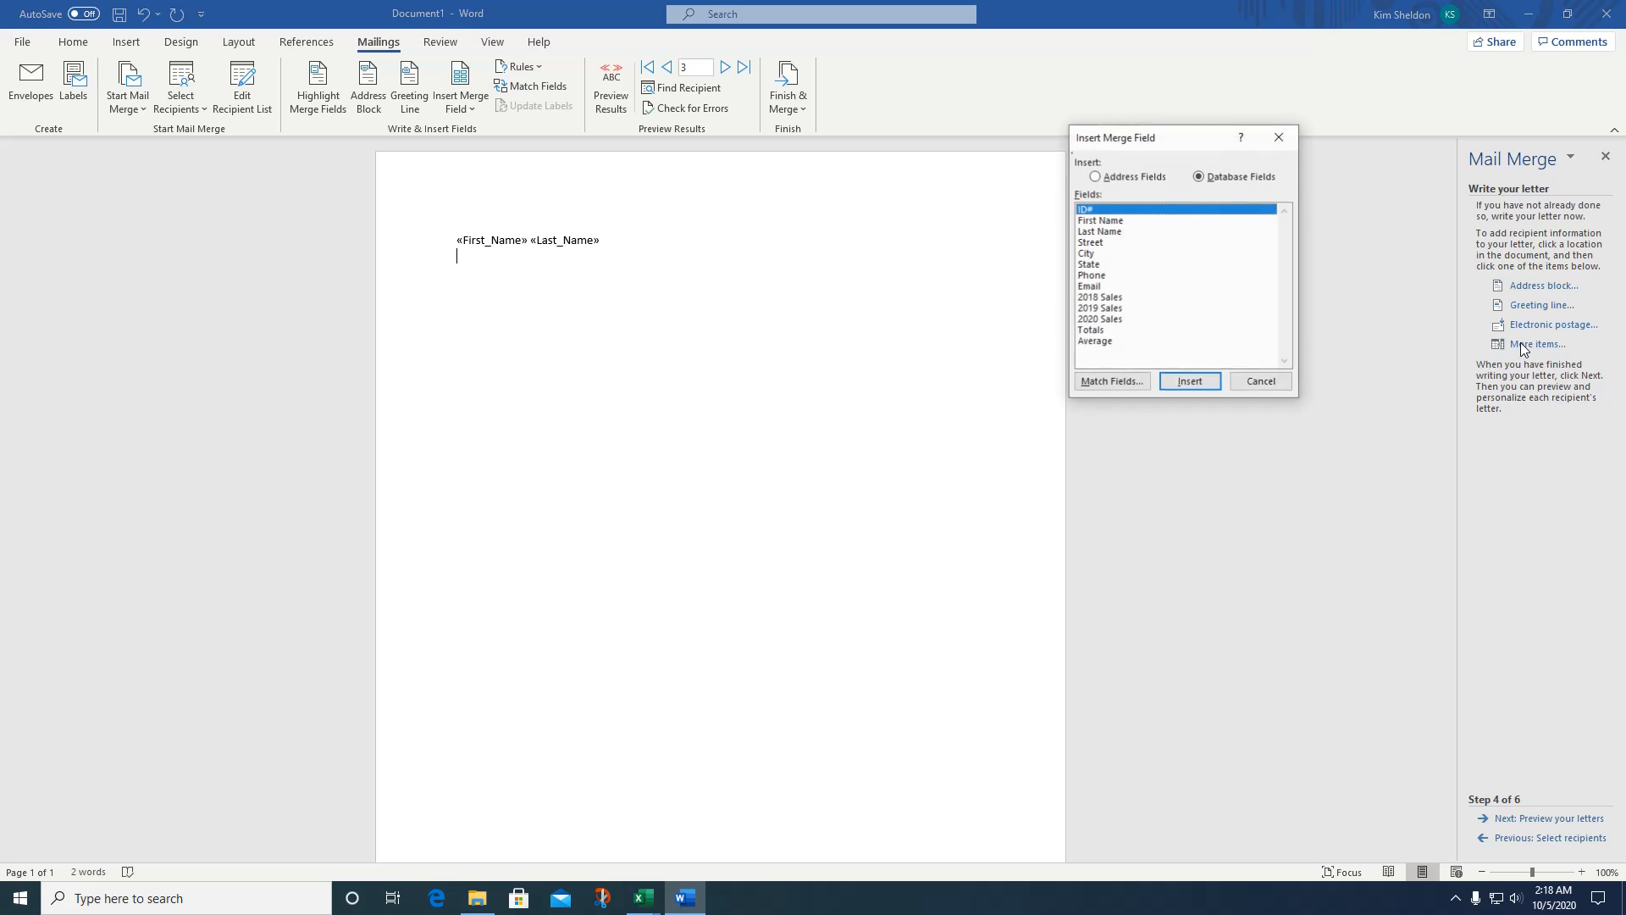
left_click(1093, 243)
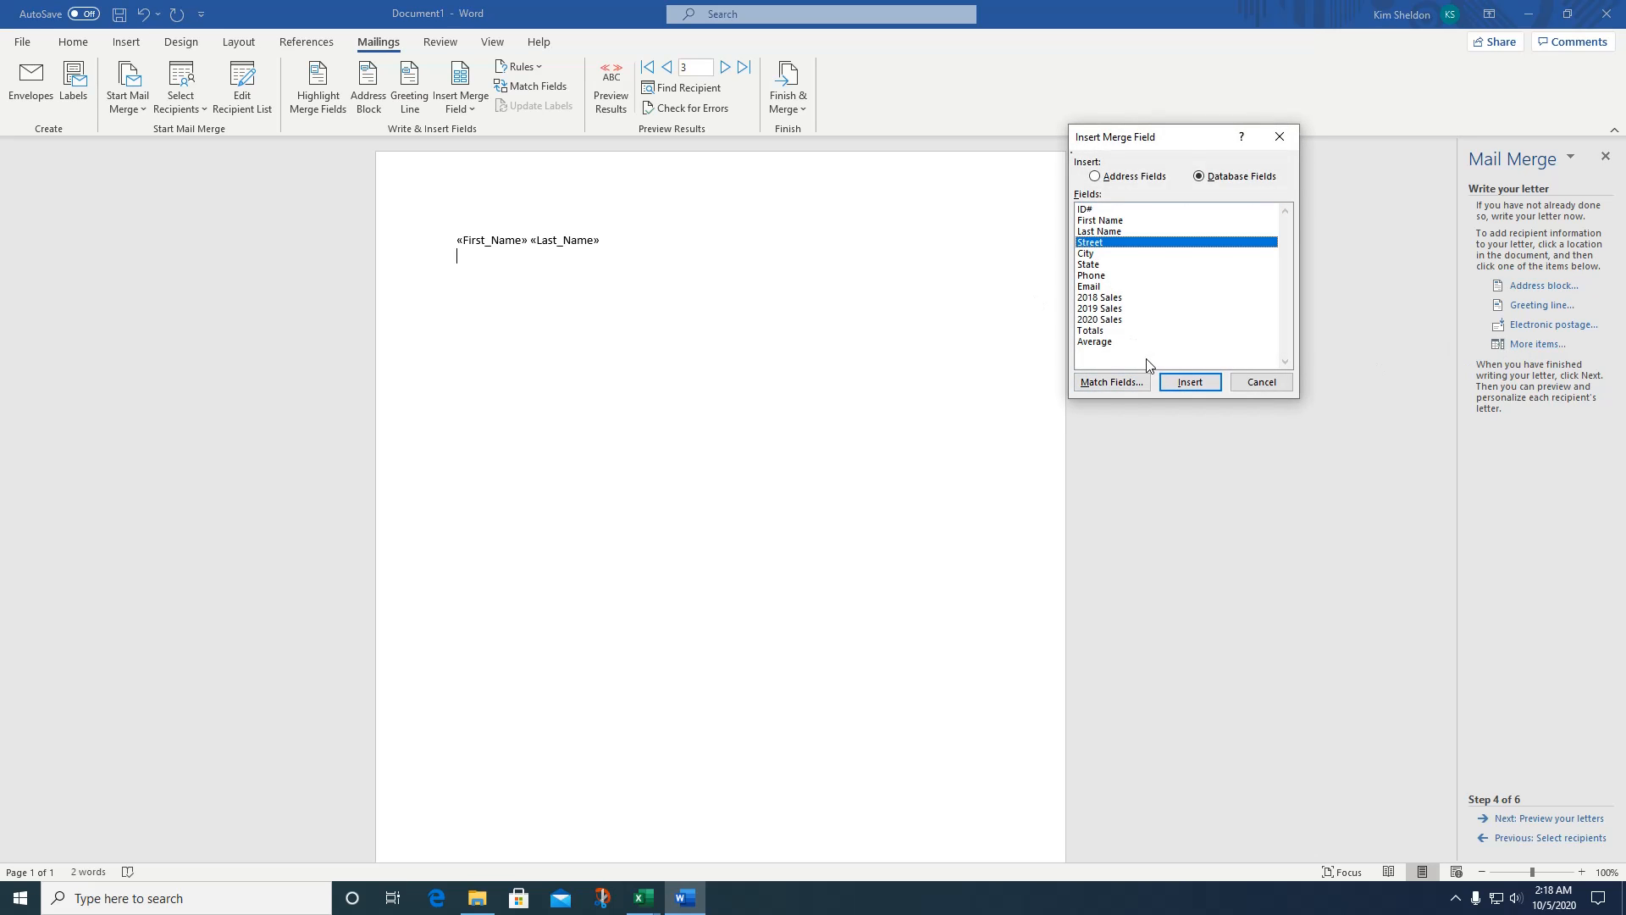
left_click(1190, 382)
left_click(1262, 381)
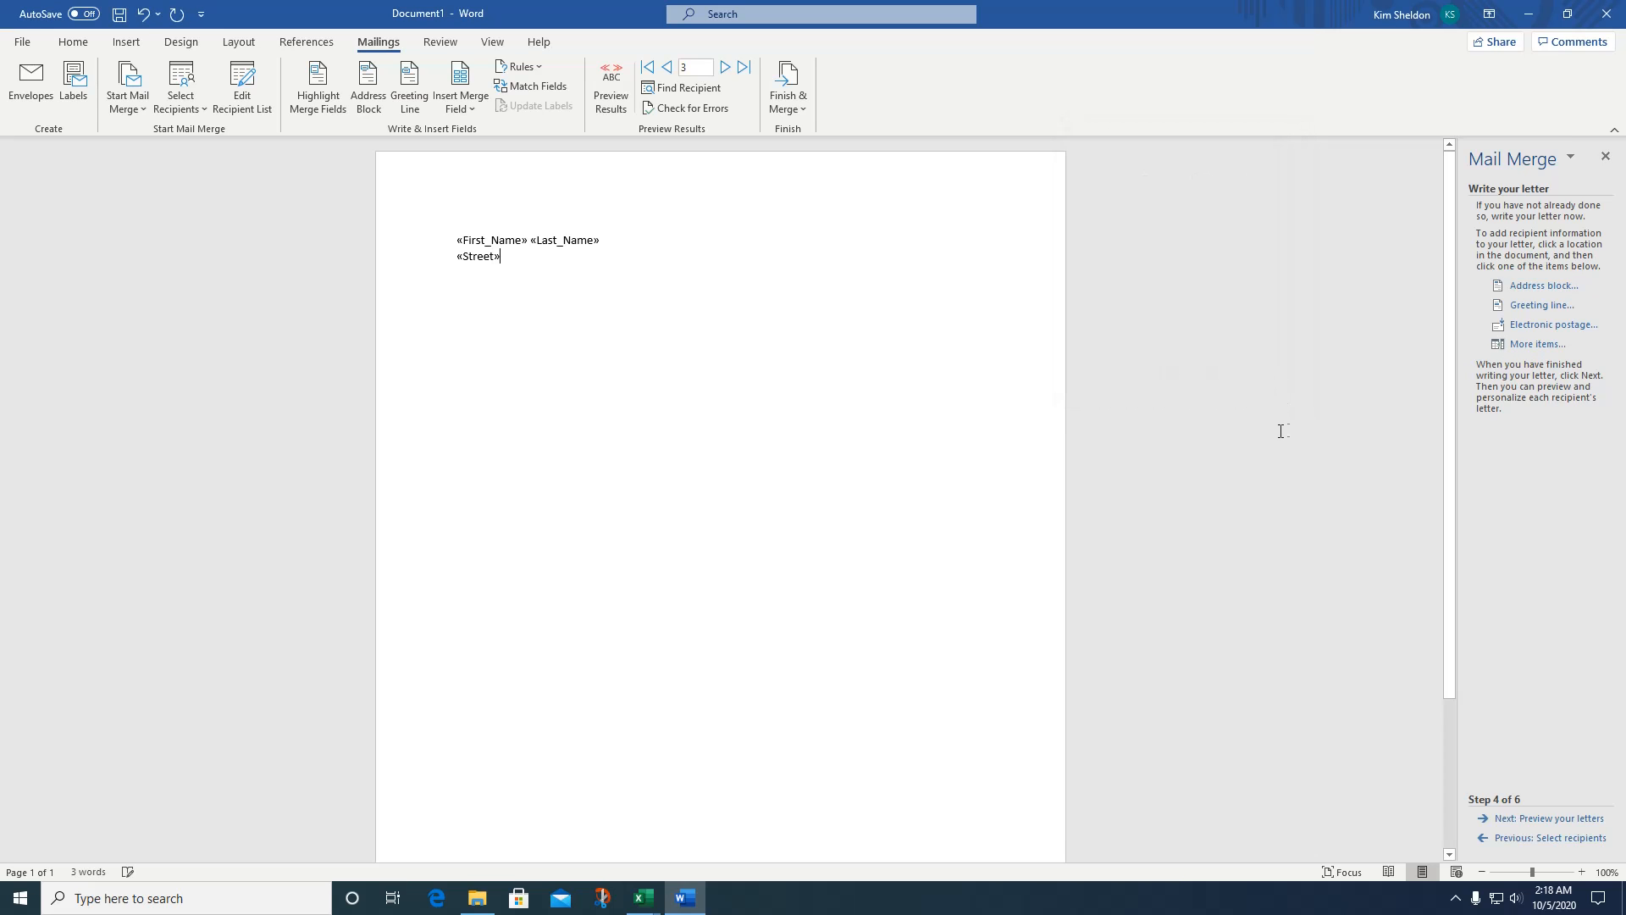
Add a third address line with the City and State merge fields, separated by a comma and a space.
key("Return")
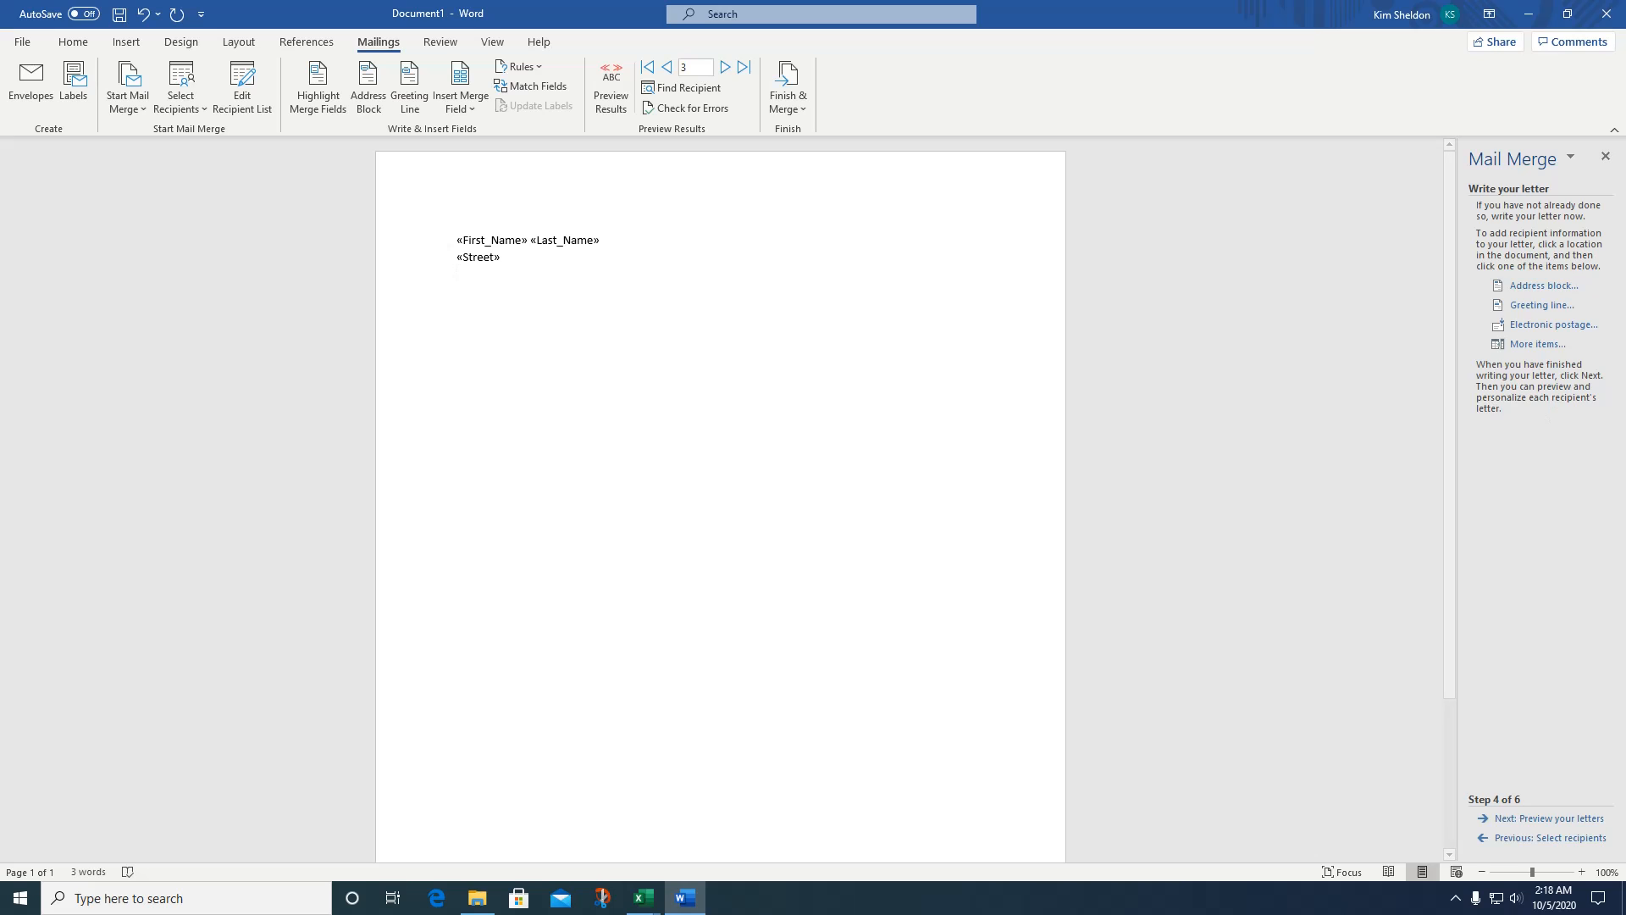
left_click(1523, 344)
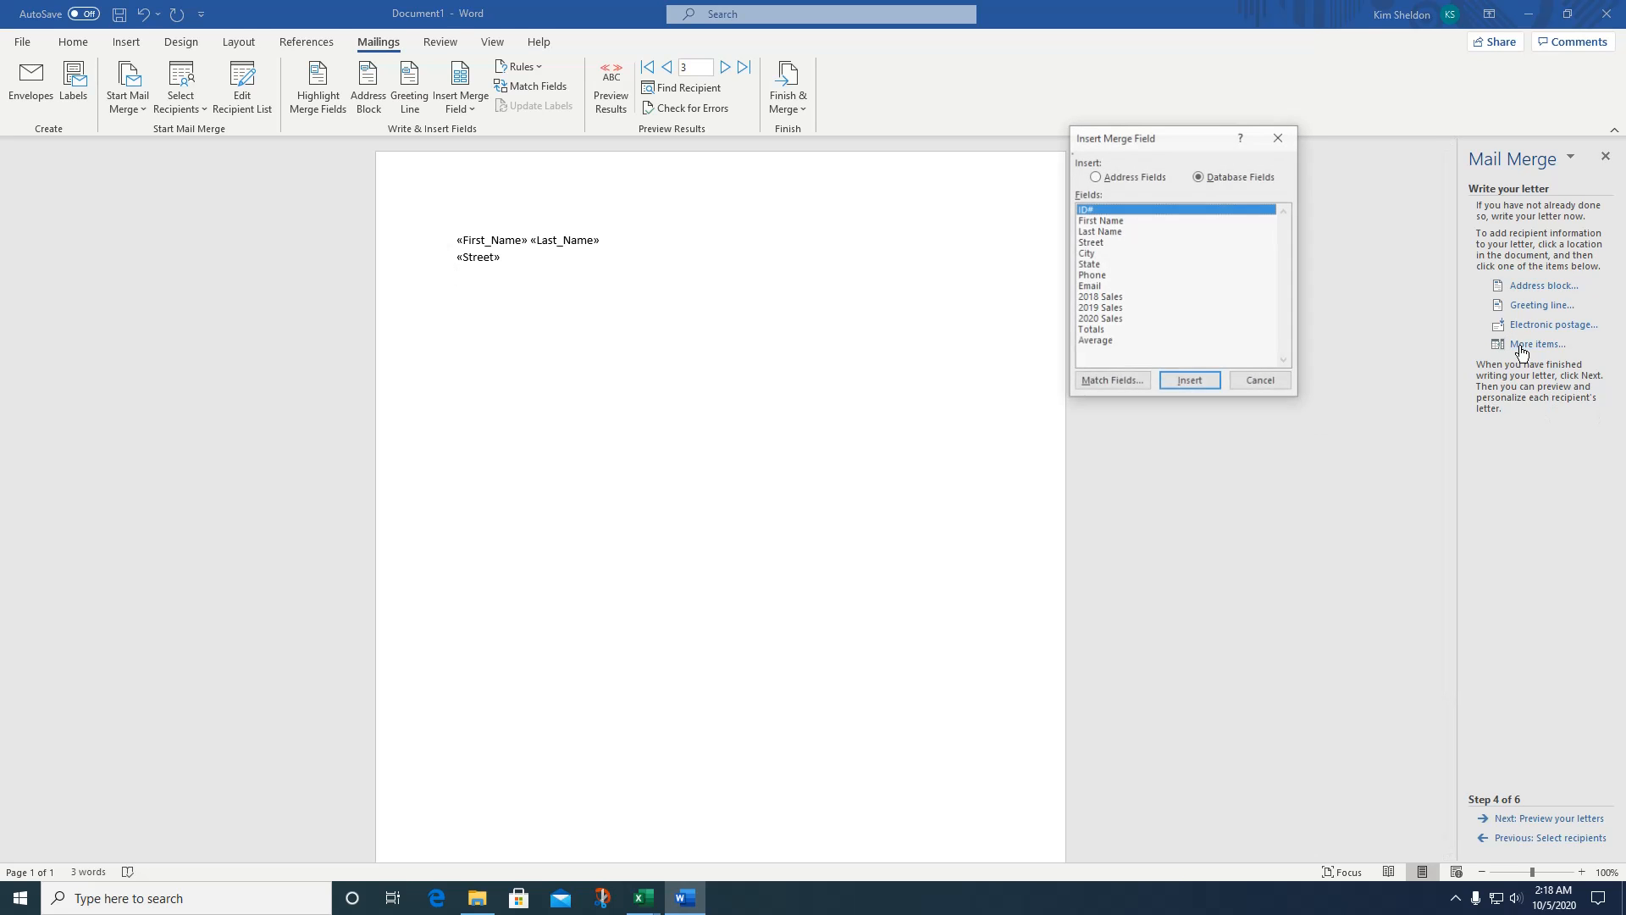
left_click(1088, 254)
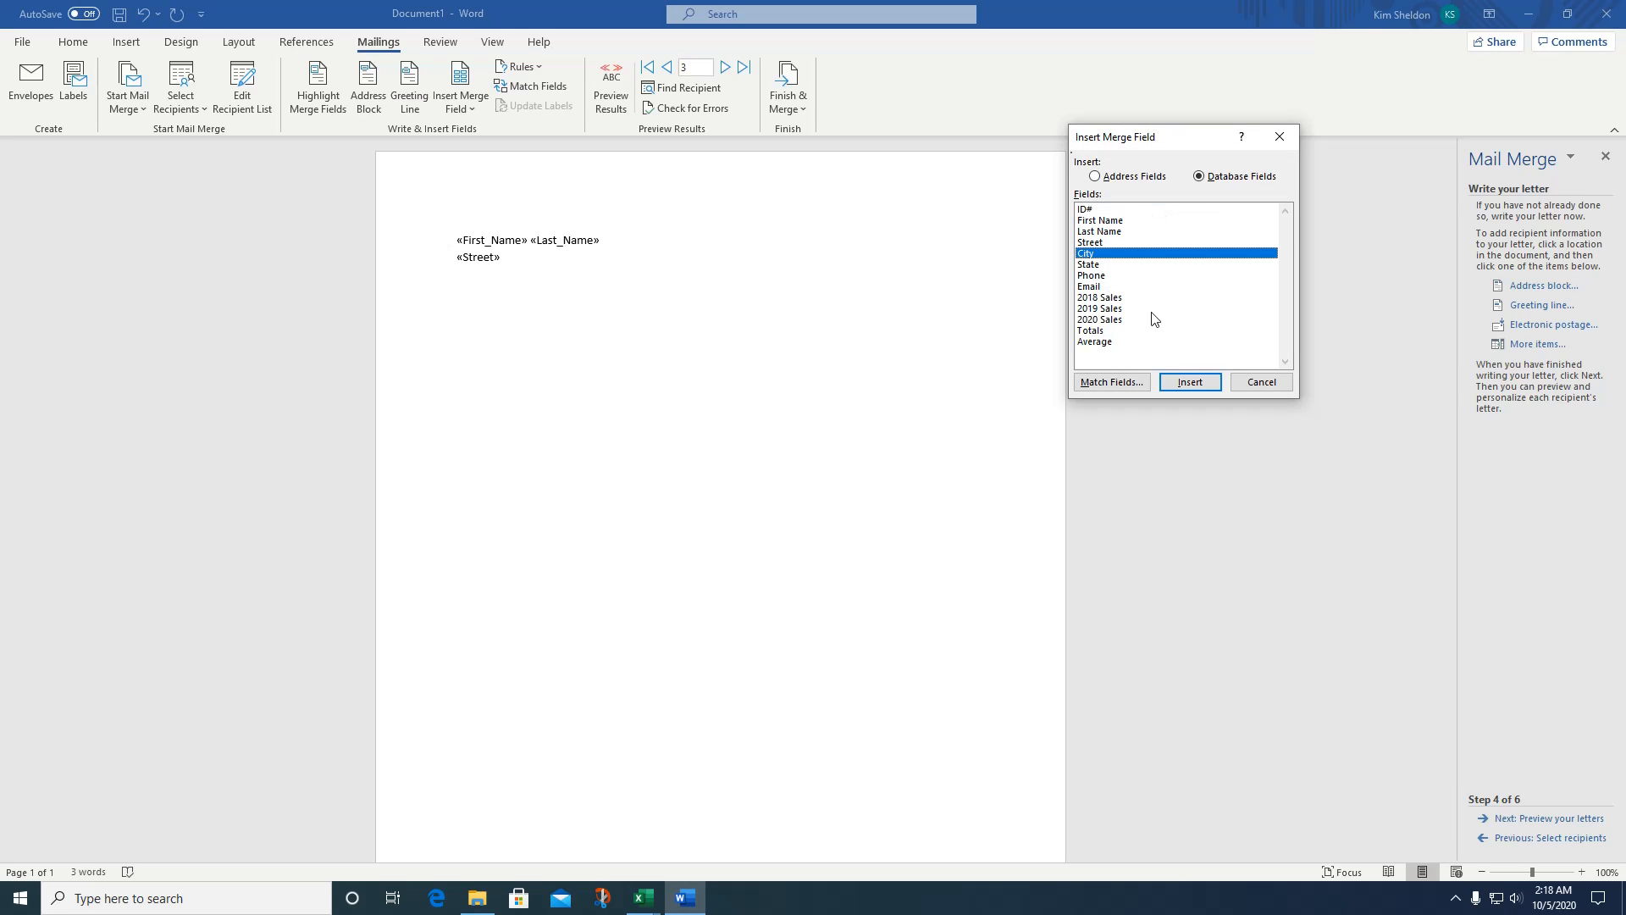
left_click(1191, 385)
left_click(1258, 382)
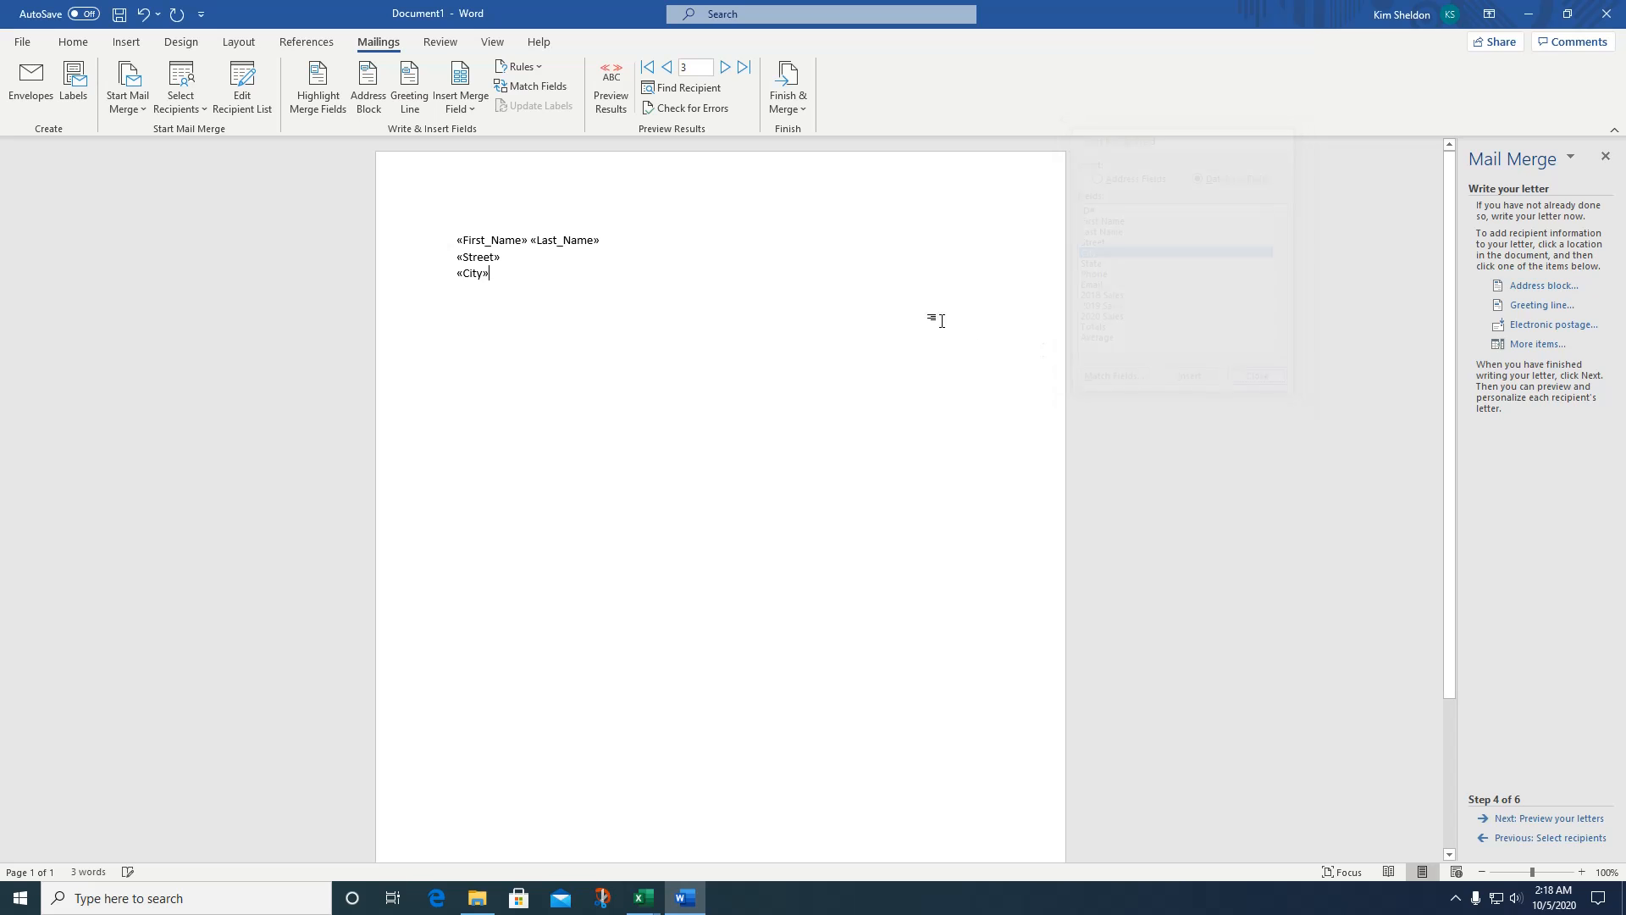
type(",")
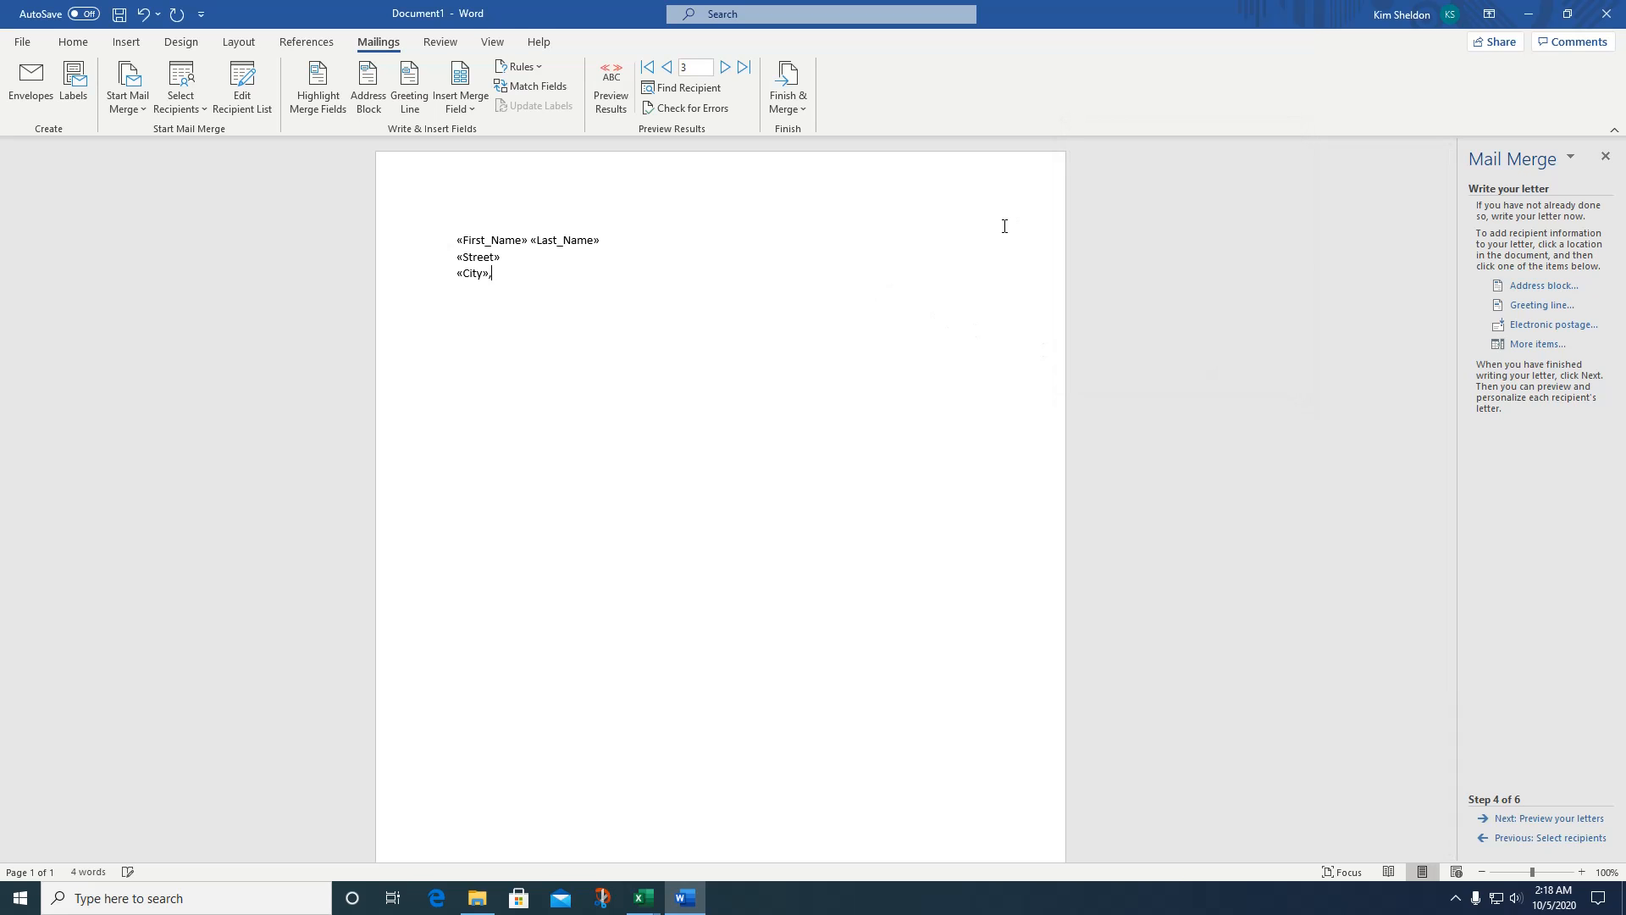
left_click(1547, 345)
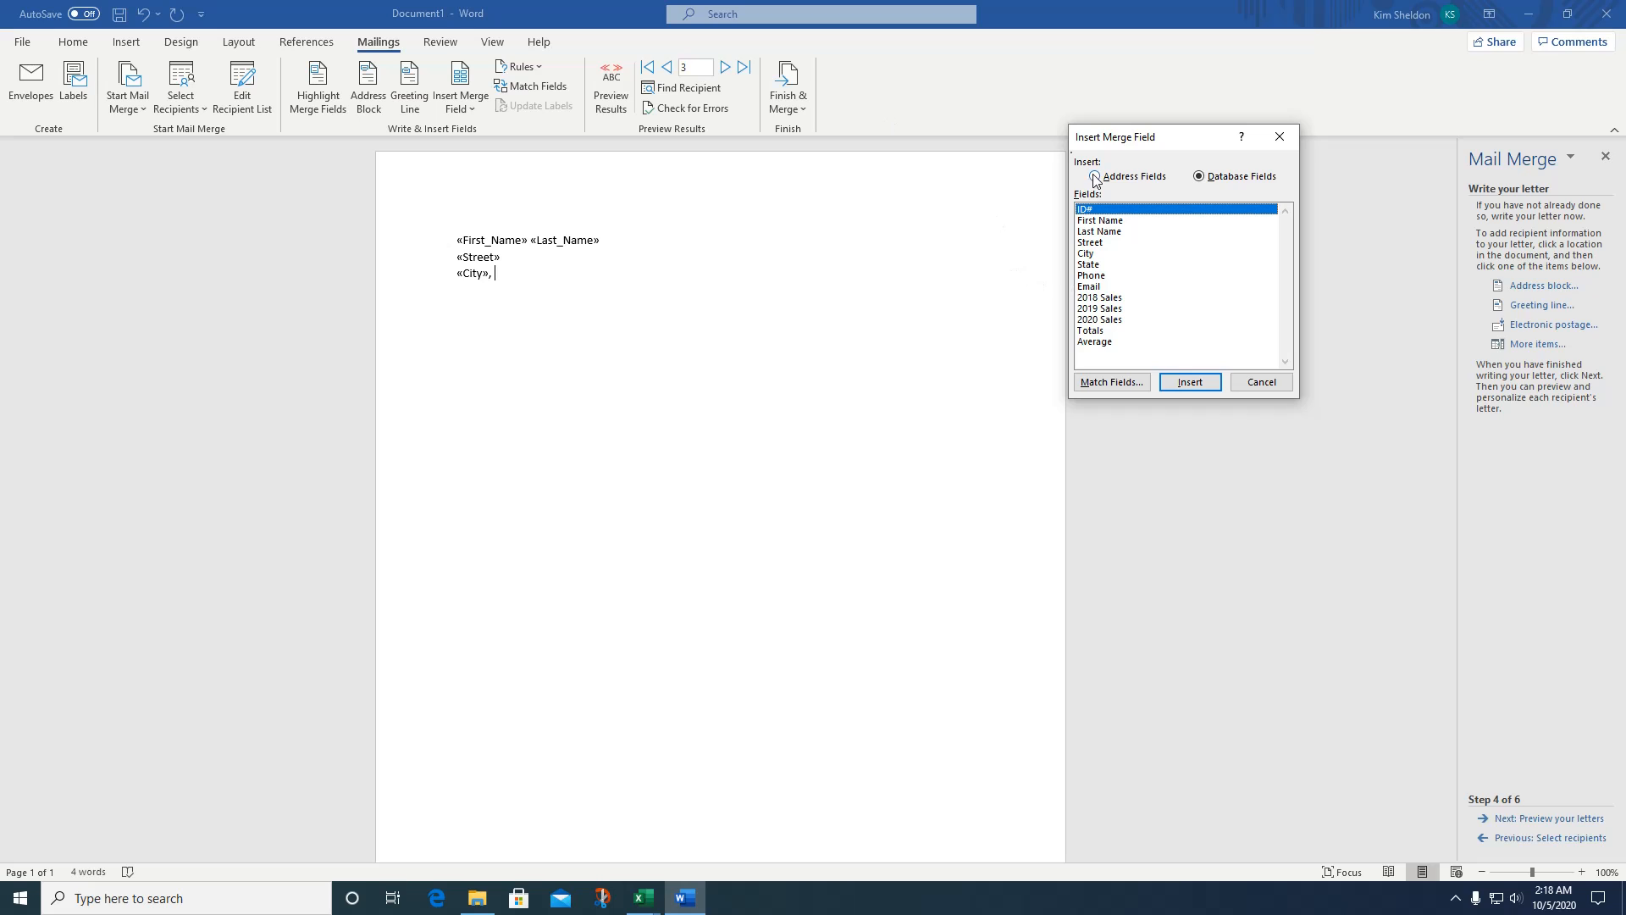
left_click(1087, 266)
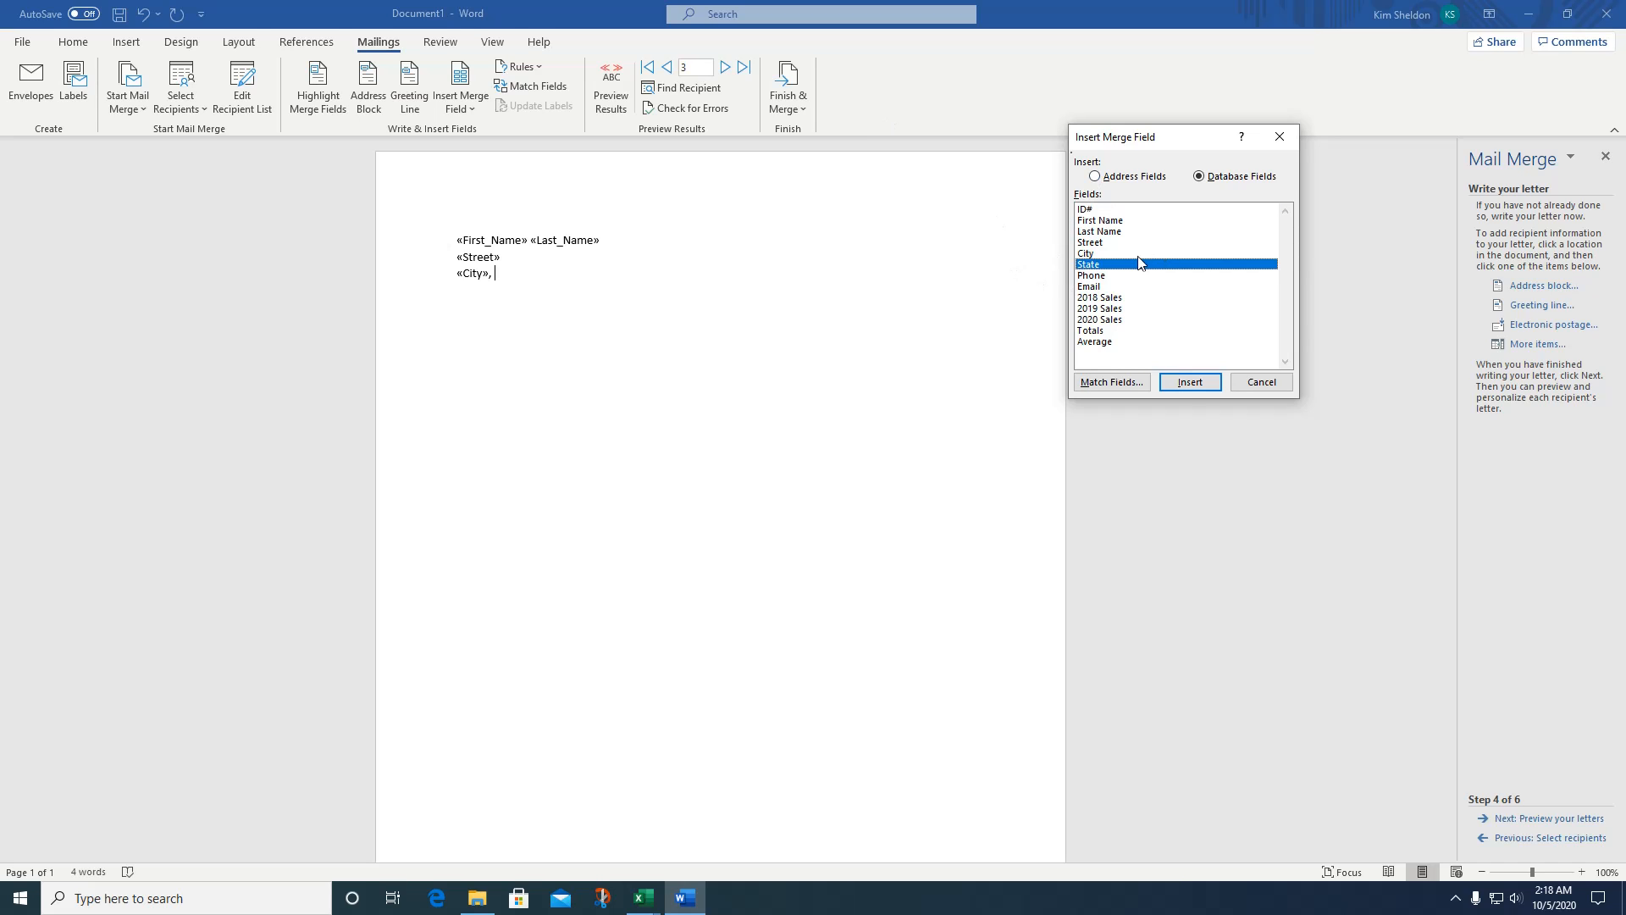
left_click(1181, 388)
left_click(1260, 382)
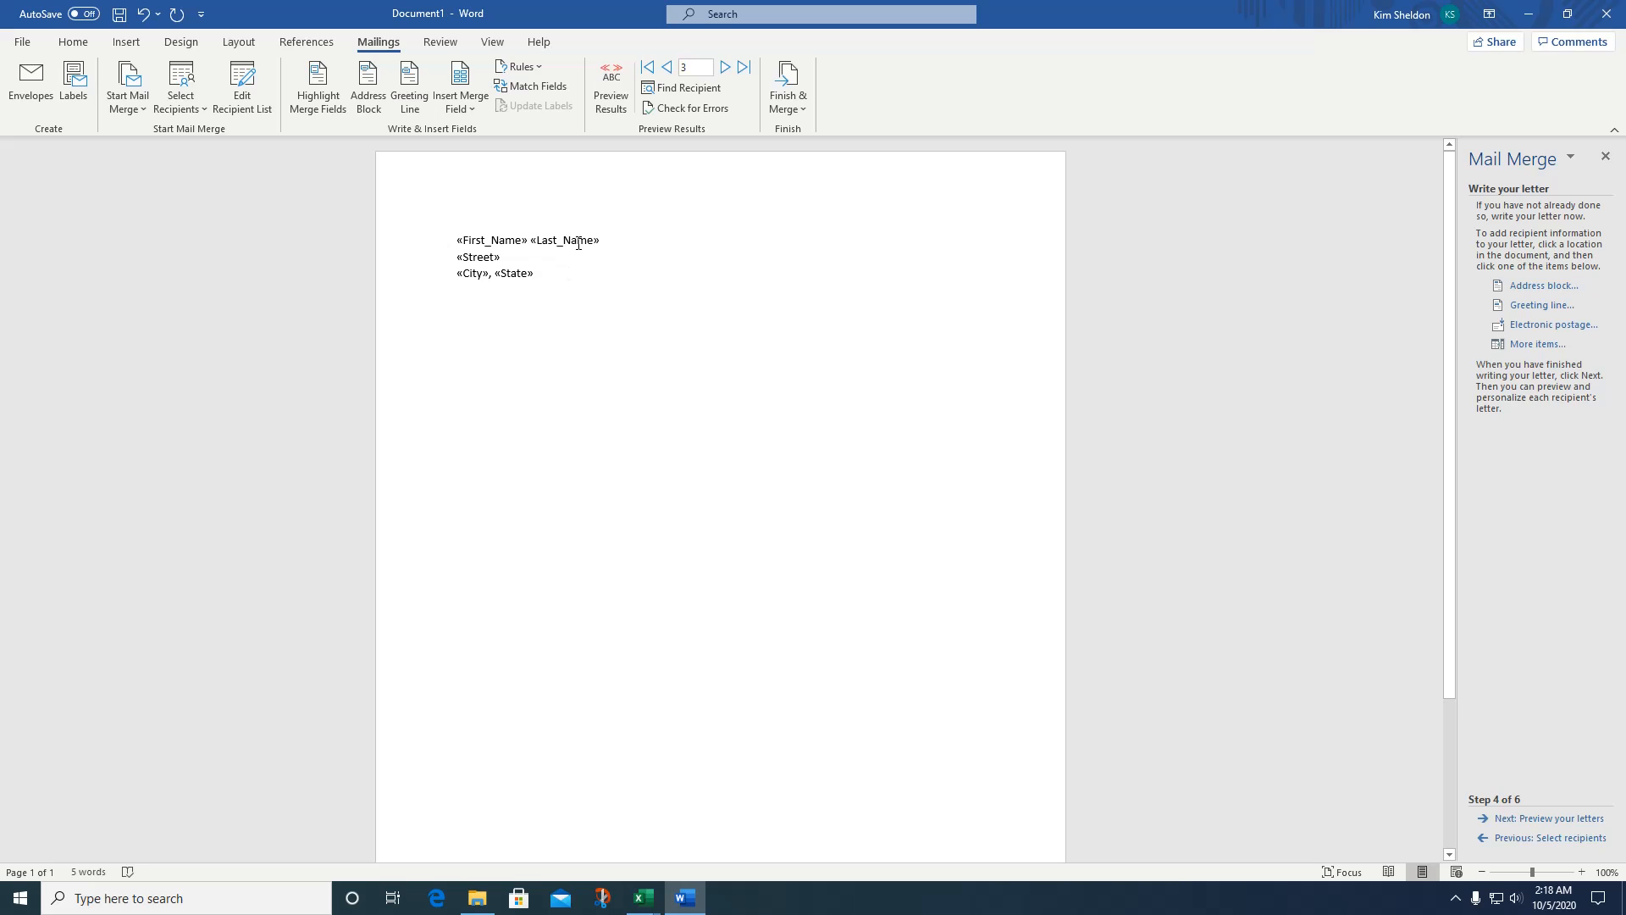
Write the greeting line "Dear" followed by a single First Name merge field and a comma, removing any duplicate field.
key("Return")
type("Dear")
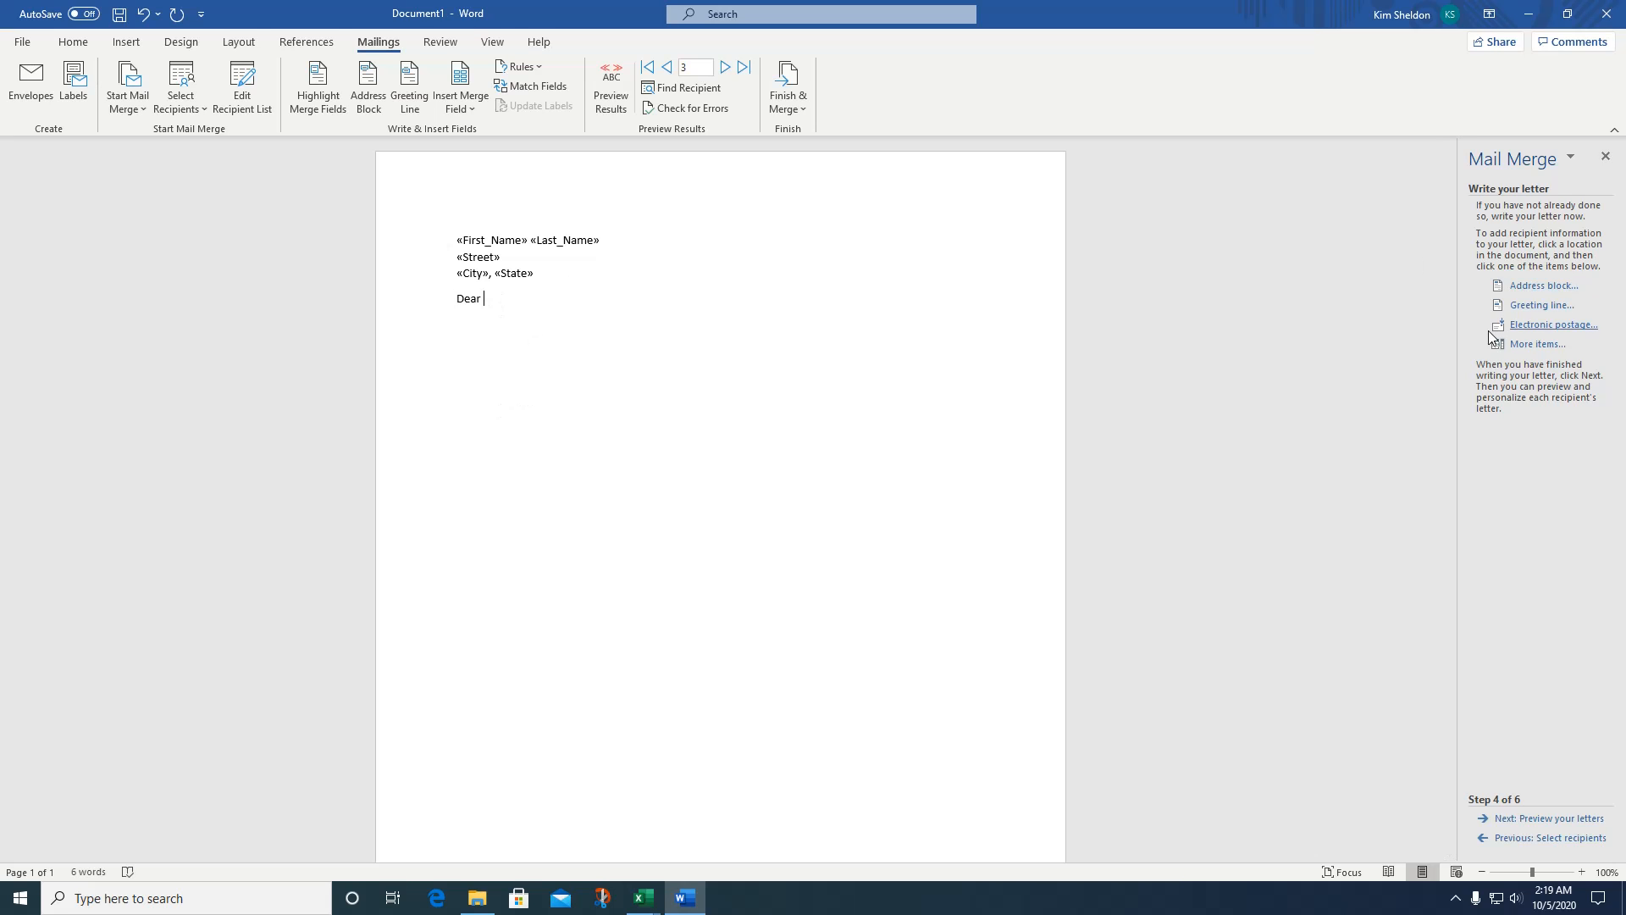
left_click(1534, 345)
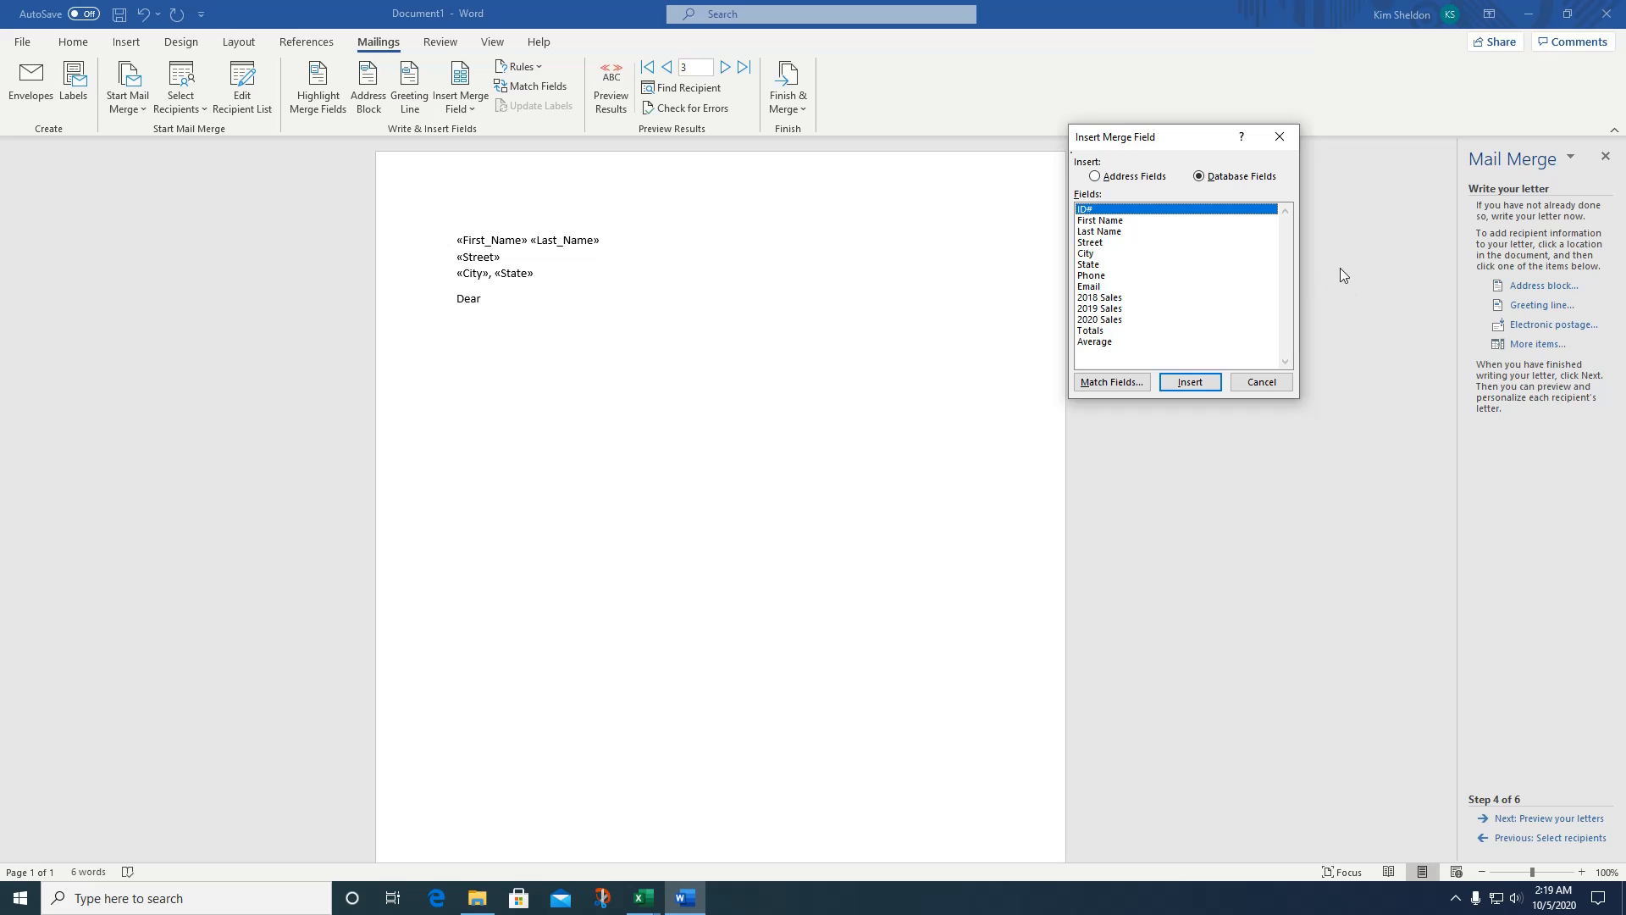
left_click(1112, 222)
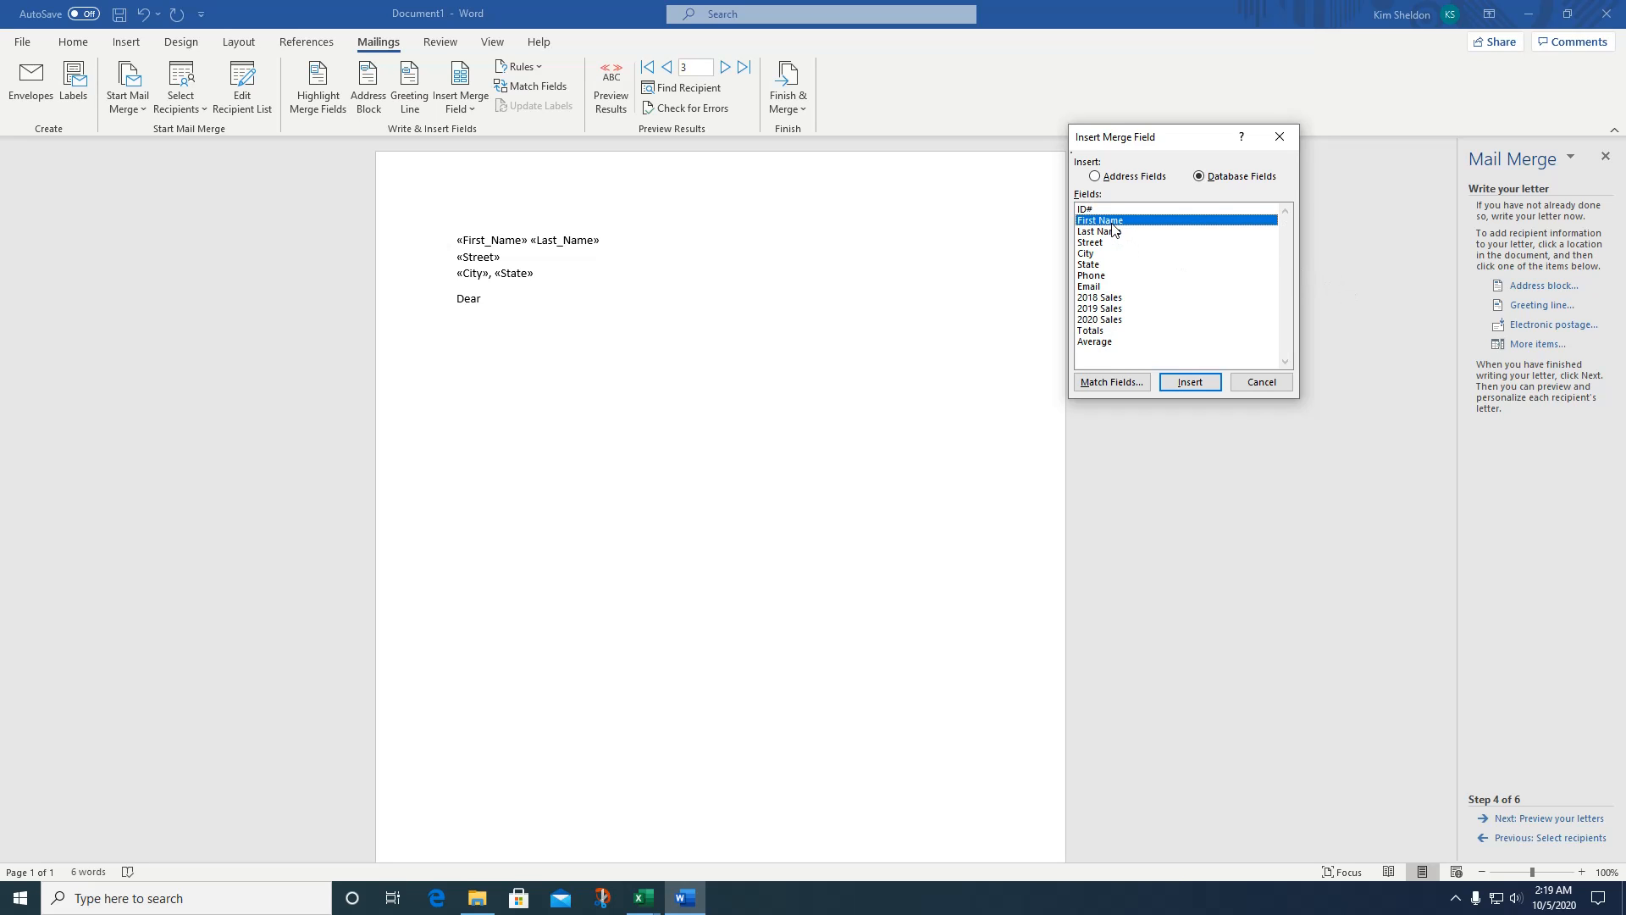
left_click(1188, 385)
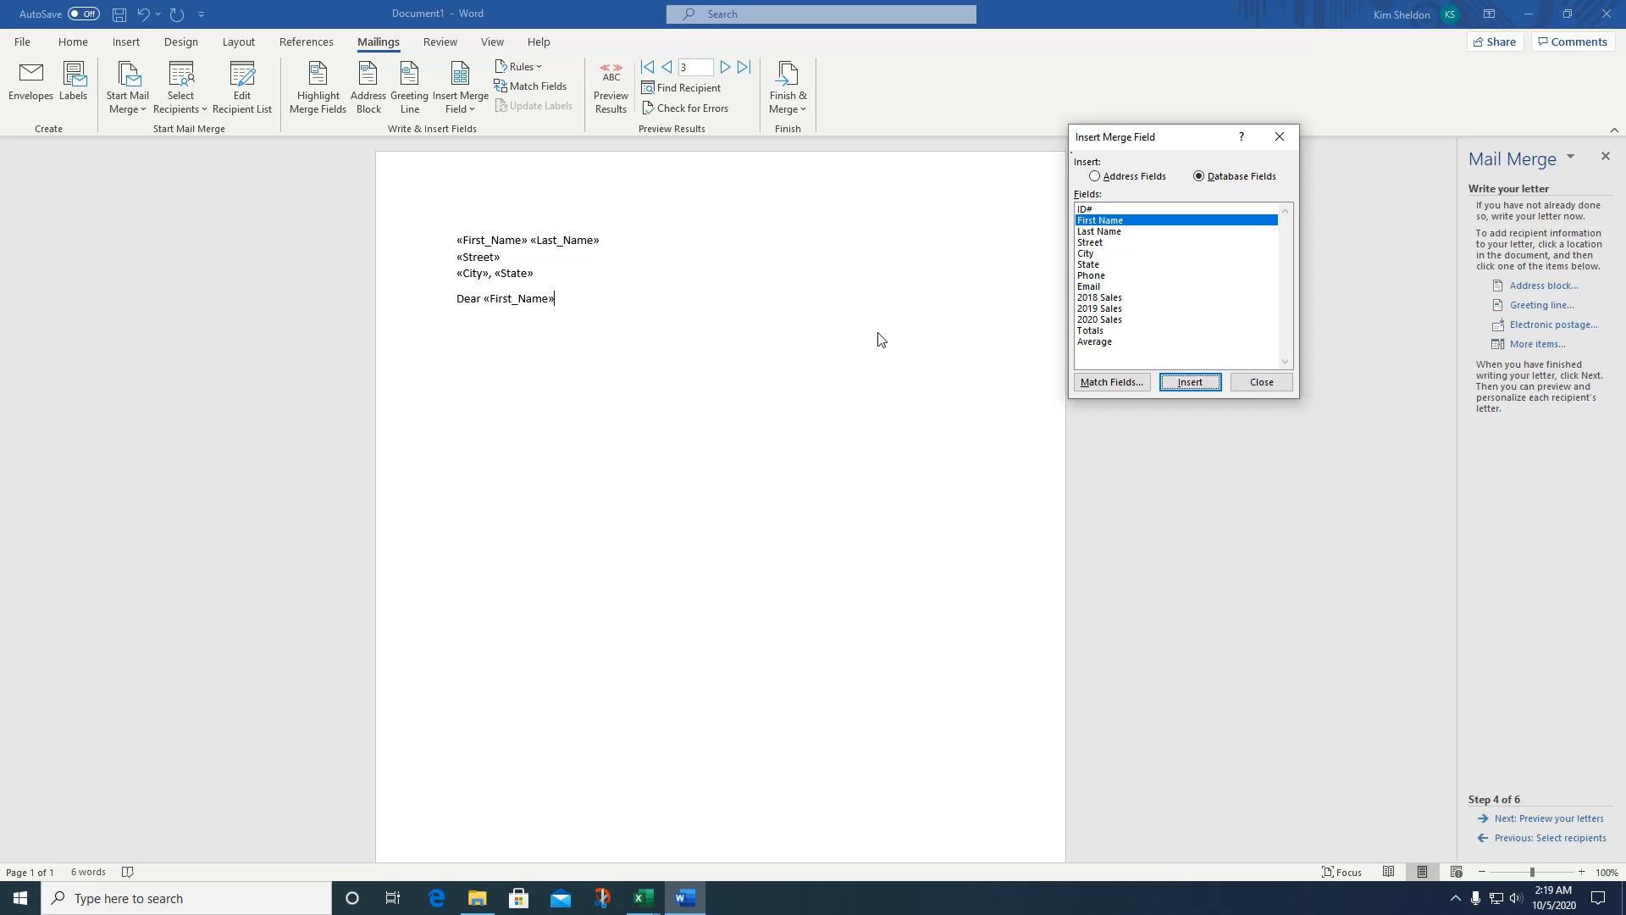
key("Return")
left_click(1261, 383)
key("shift+Left")
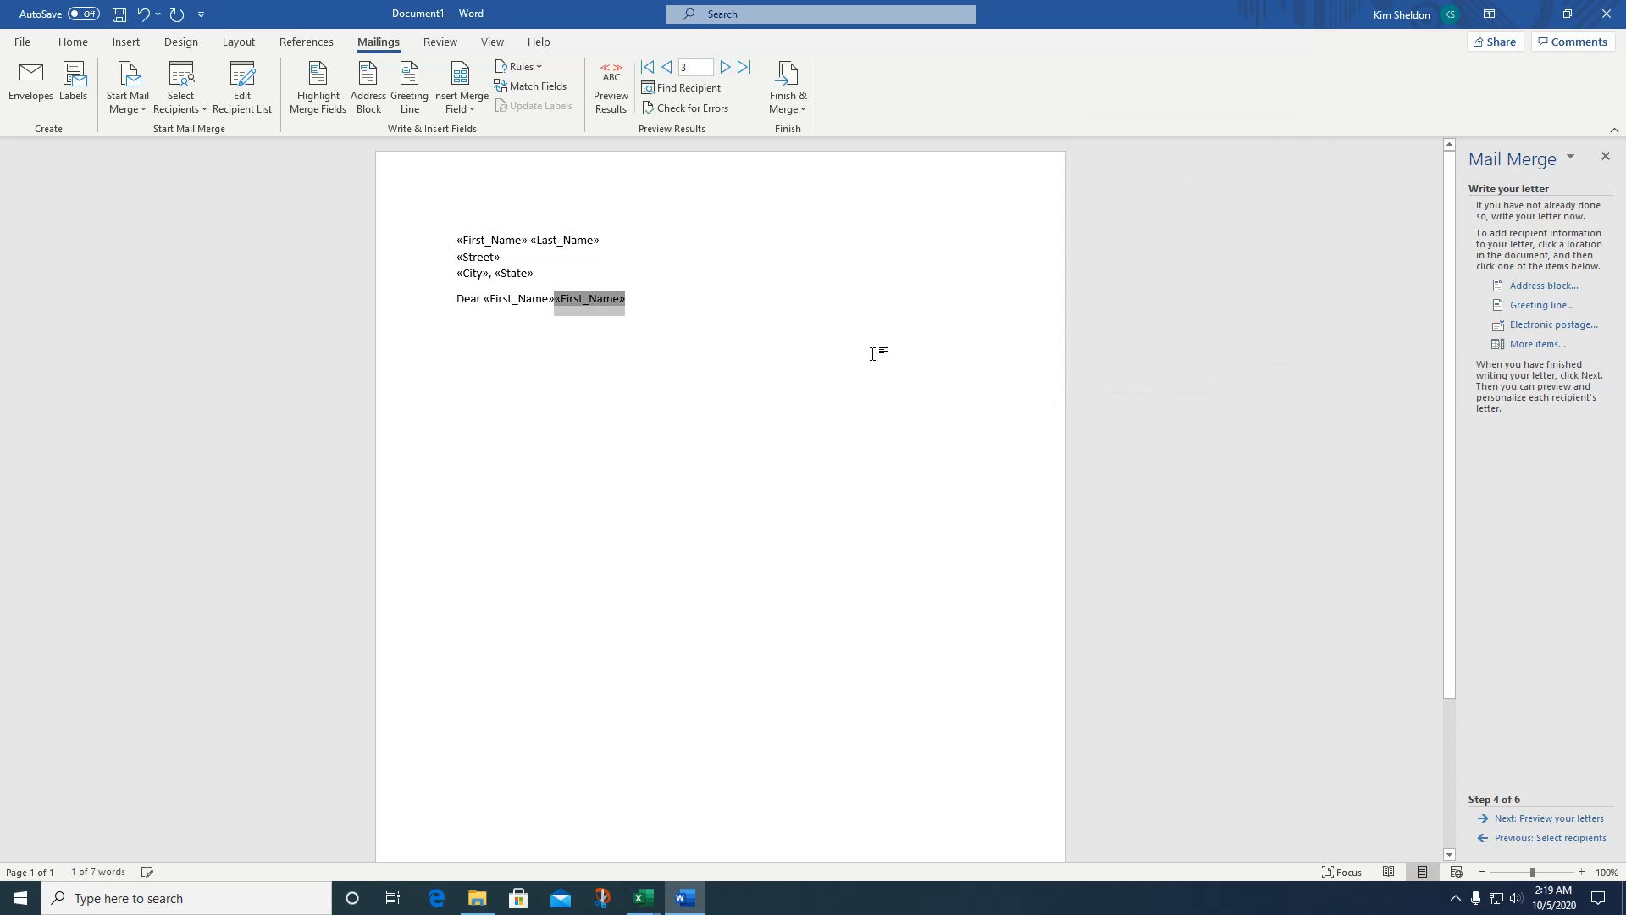
key("BackSpace")
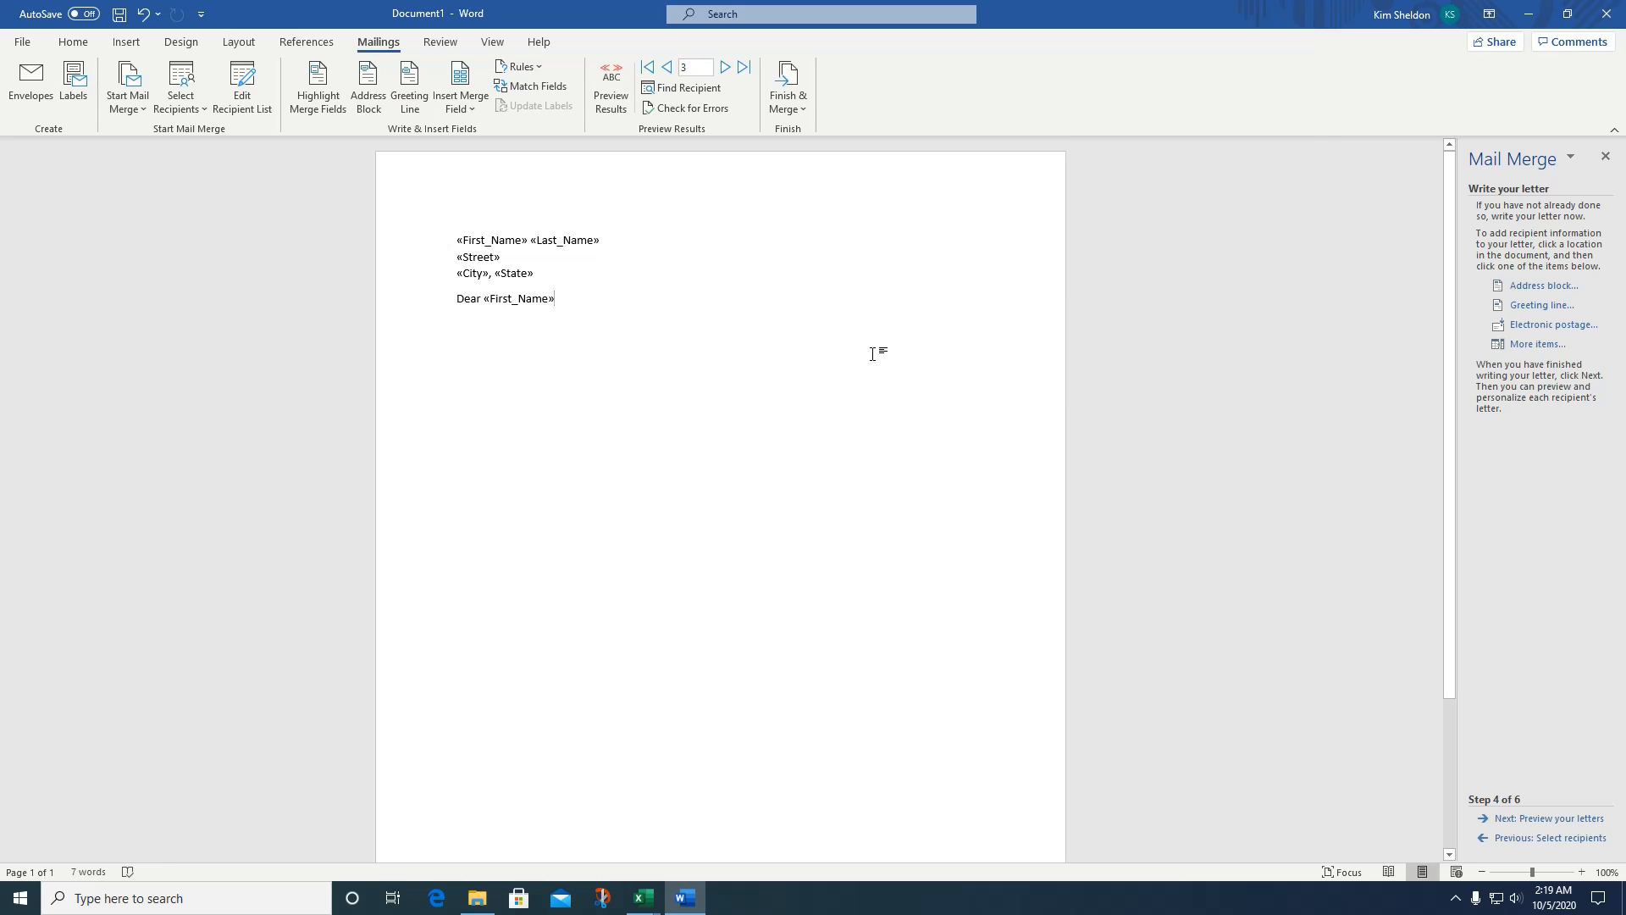
type(",")
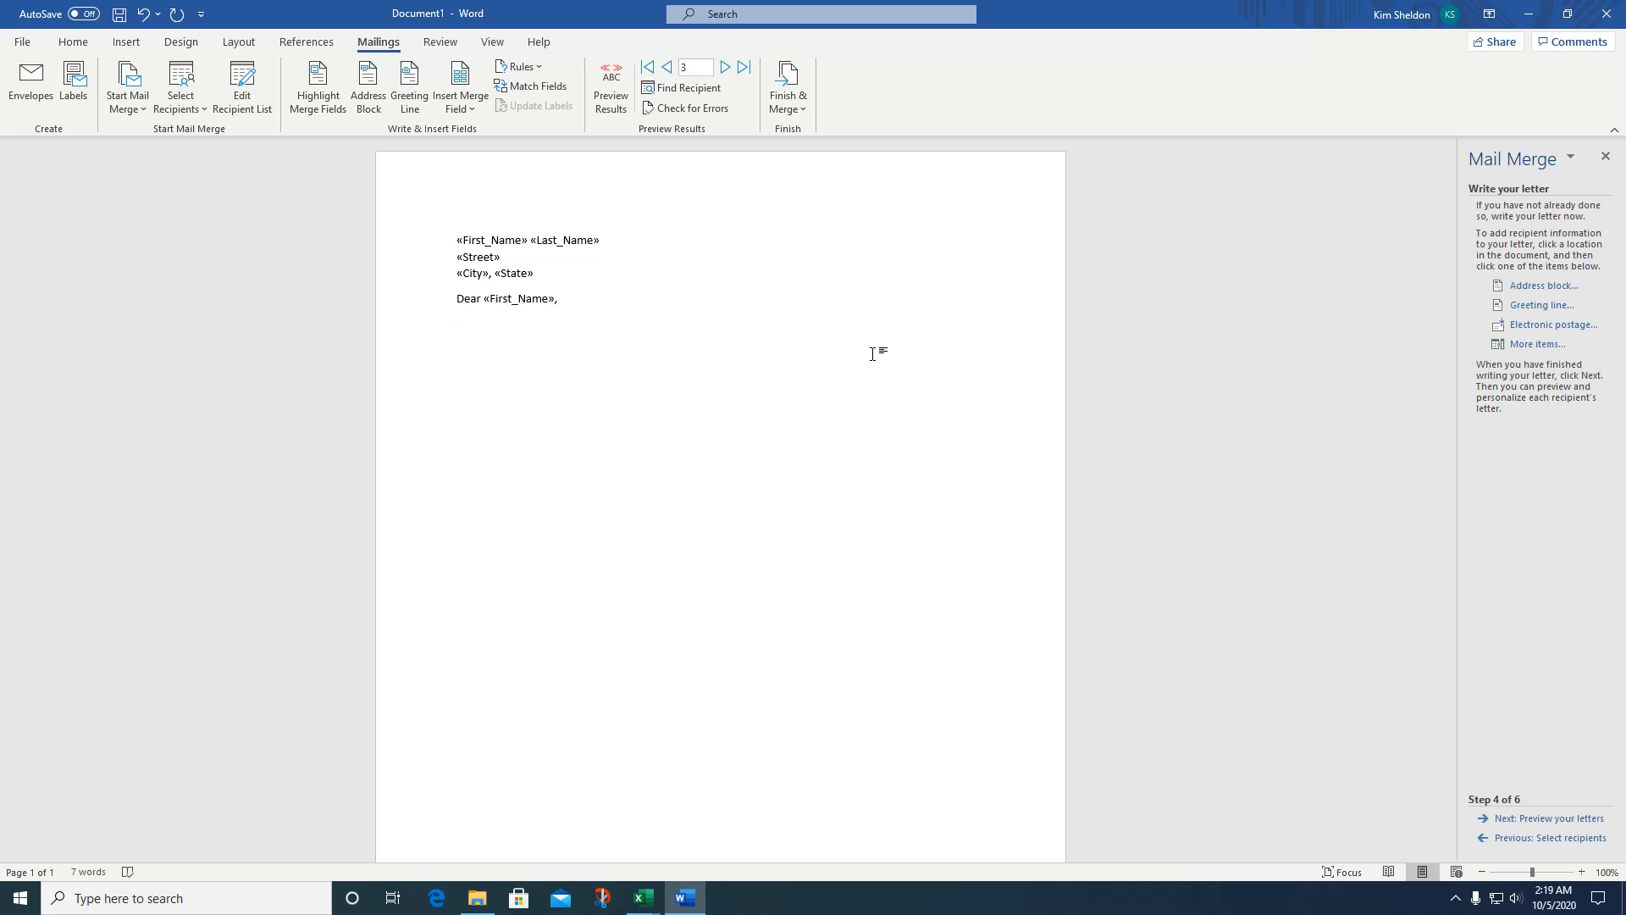
Write the paragraph "Thank you so much for visiting. Blah blah blah…" and start another with "I noticed that your sales in 2018 were".
type("Thank you so much for visiting. Blah b")
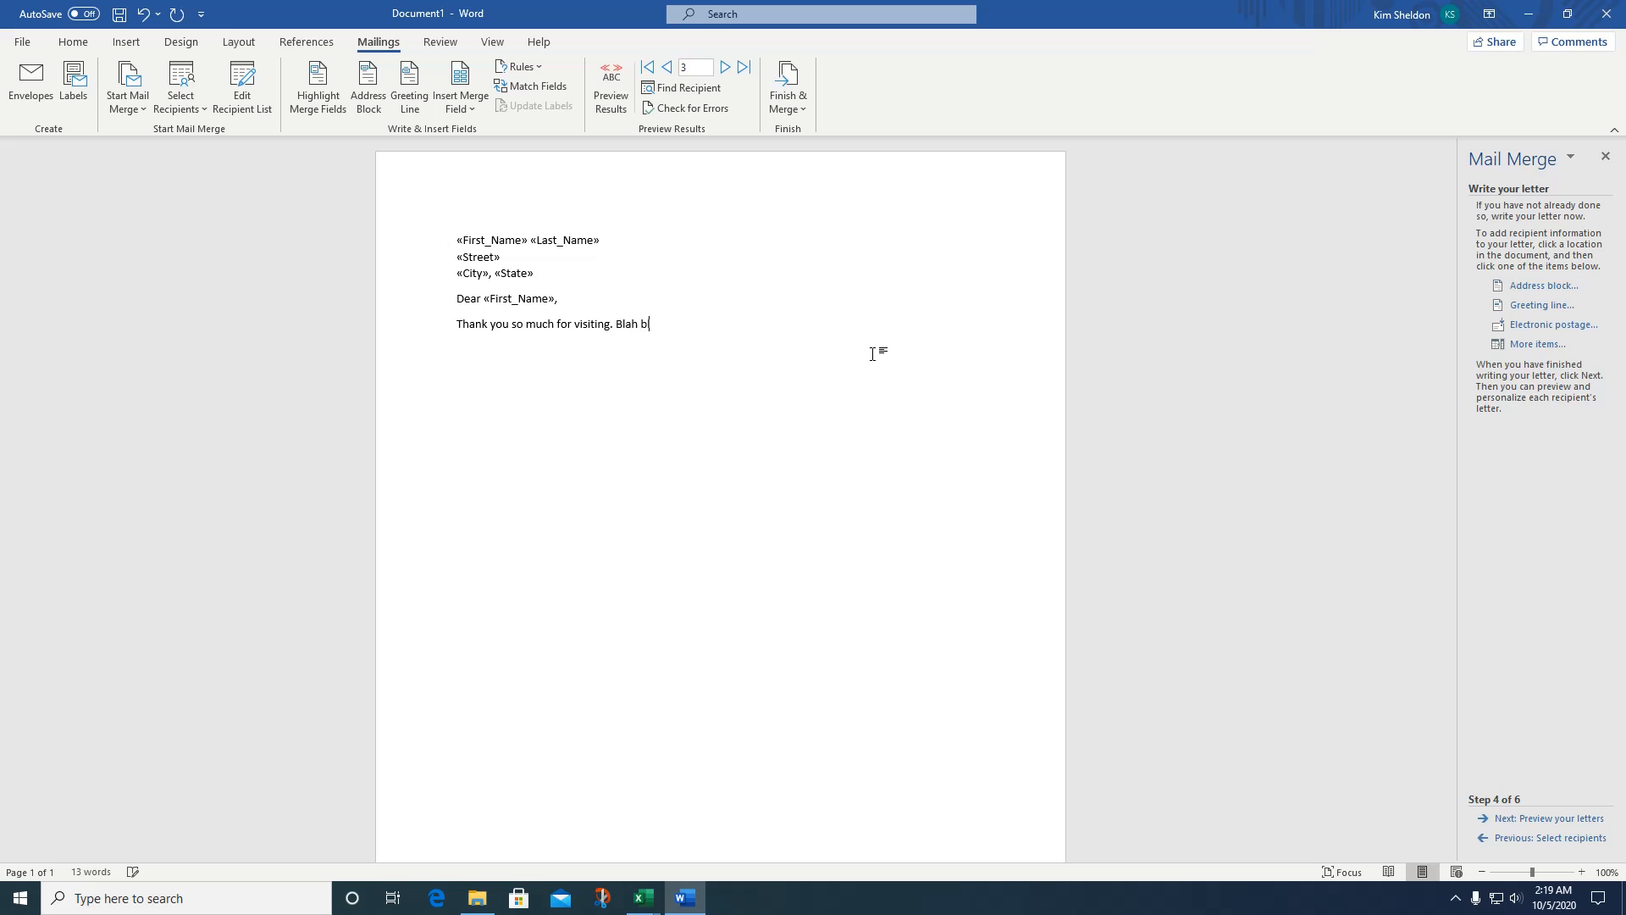
type("lah blah.")
type("I noticed th")
type("at y")
type("our sales in")
type(" 2018")
type(" were")
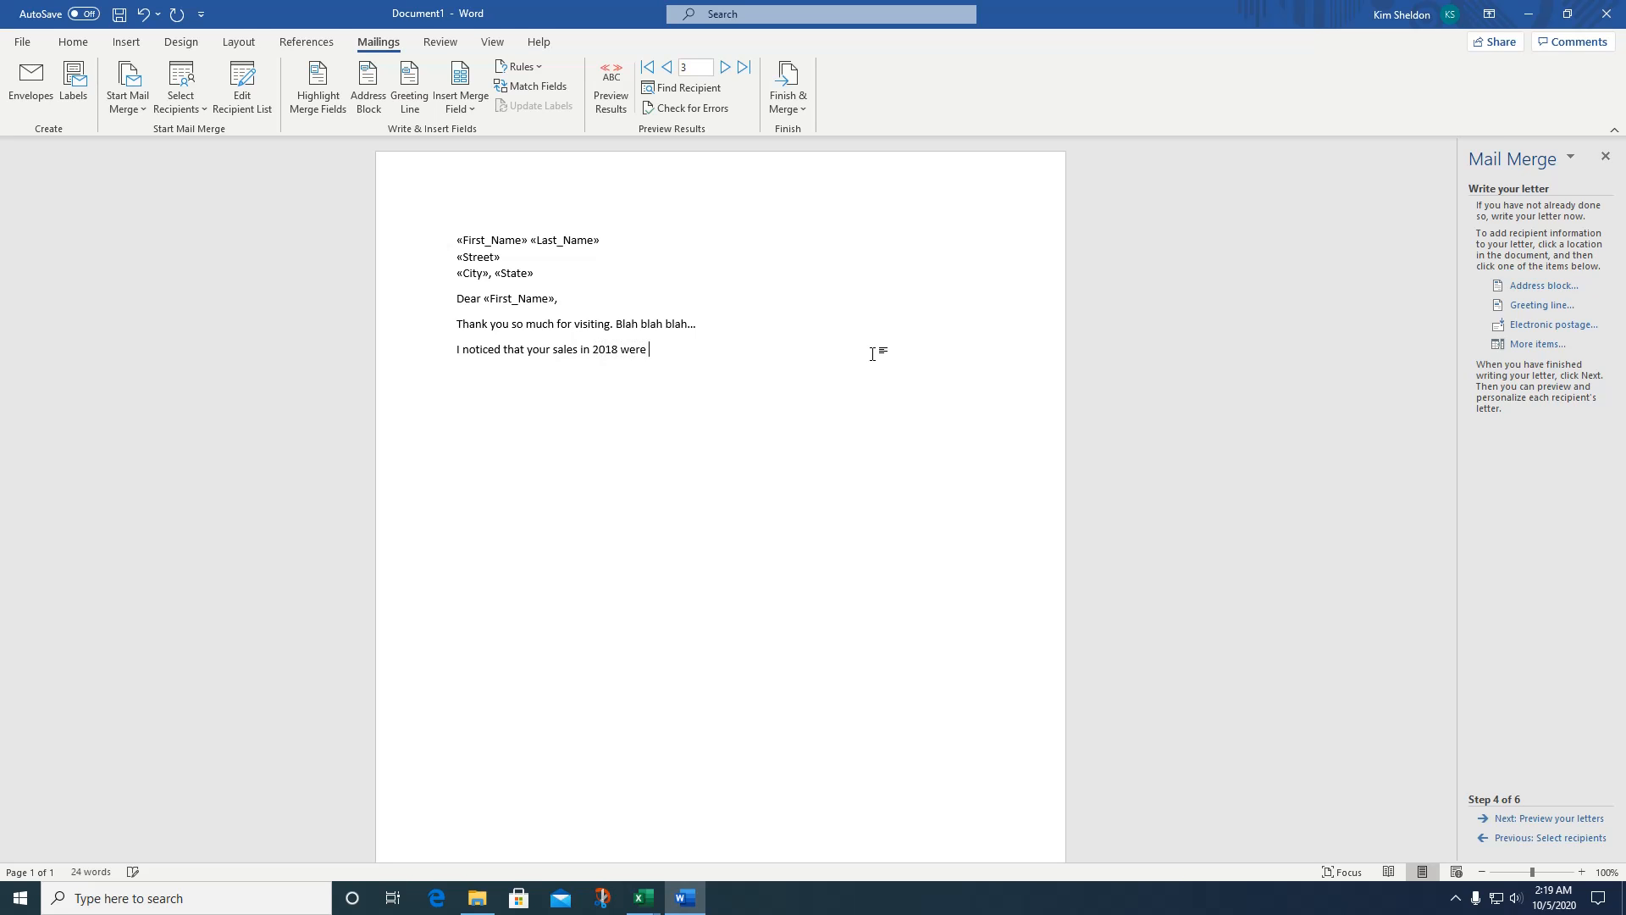
Insert the 2018 Sales merge field at the end of the sales sentence.
left_click(1517, 344)
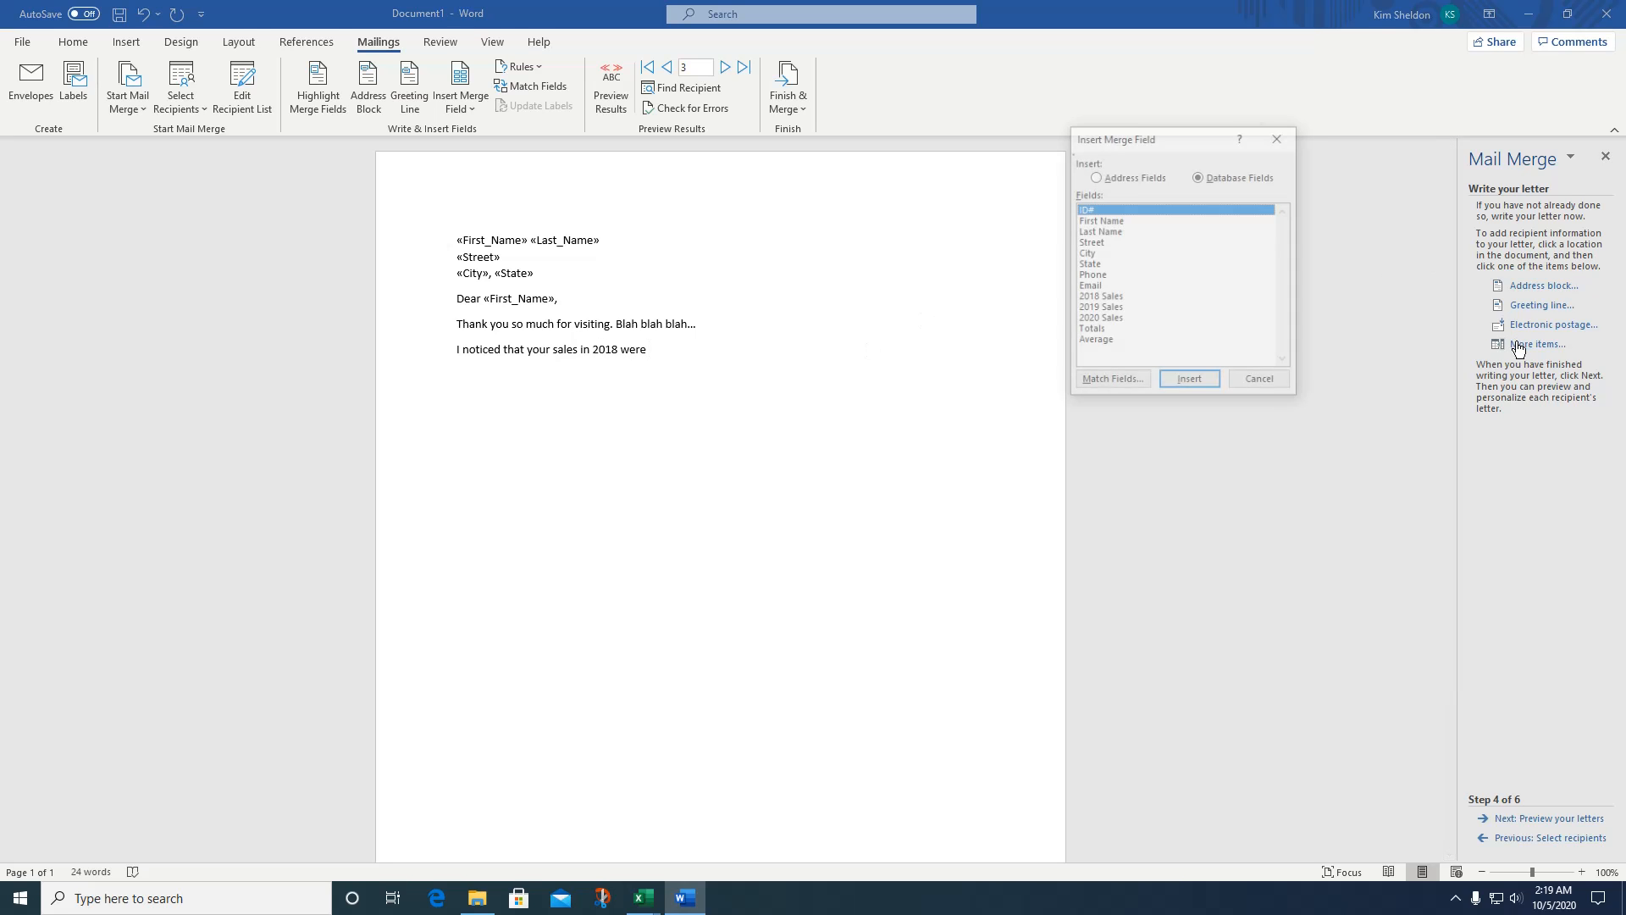
left_click(1113, 298)
left_click(1190, 382)
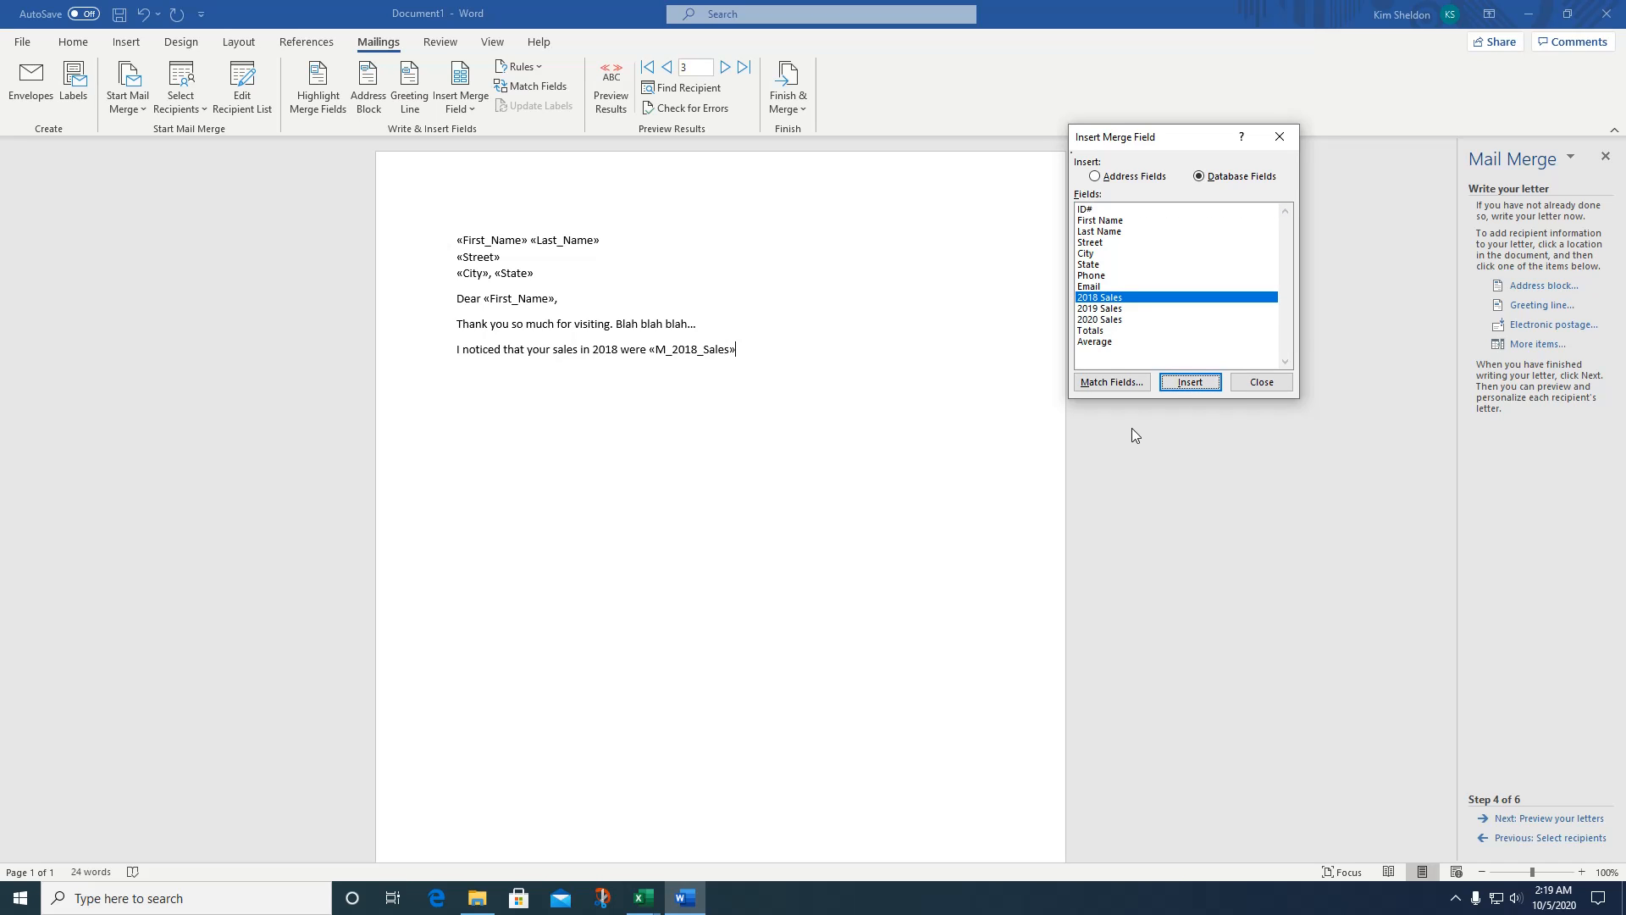
left_click(1261, 382)
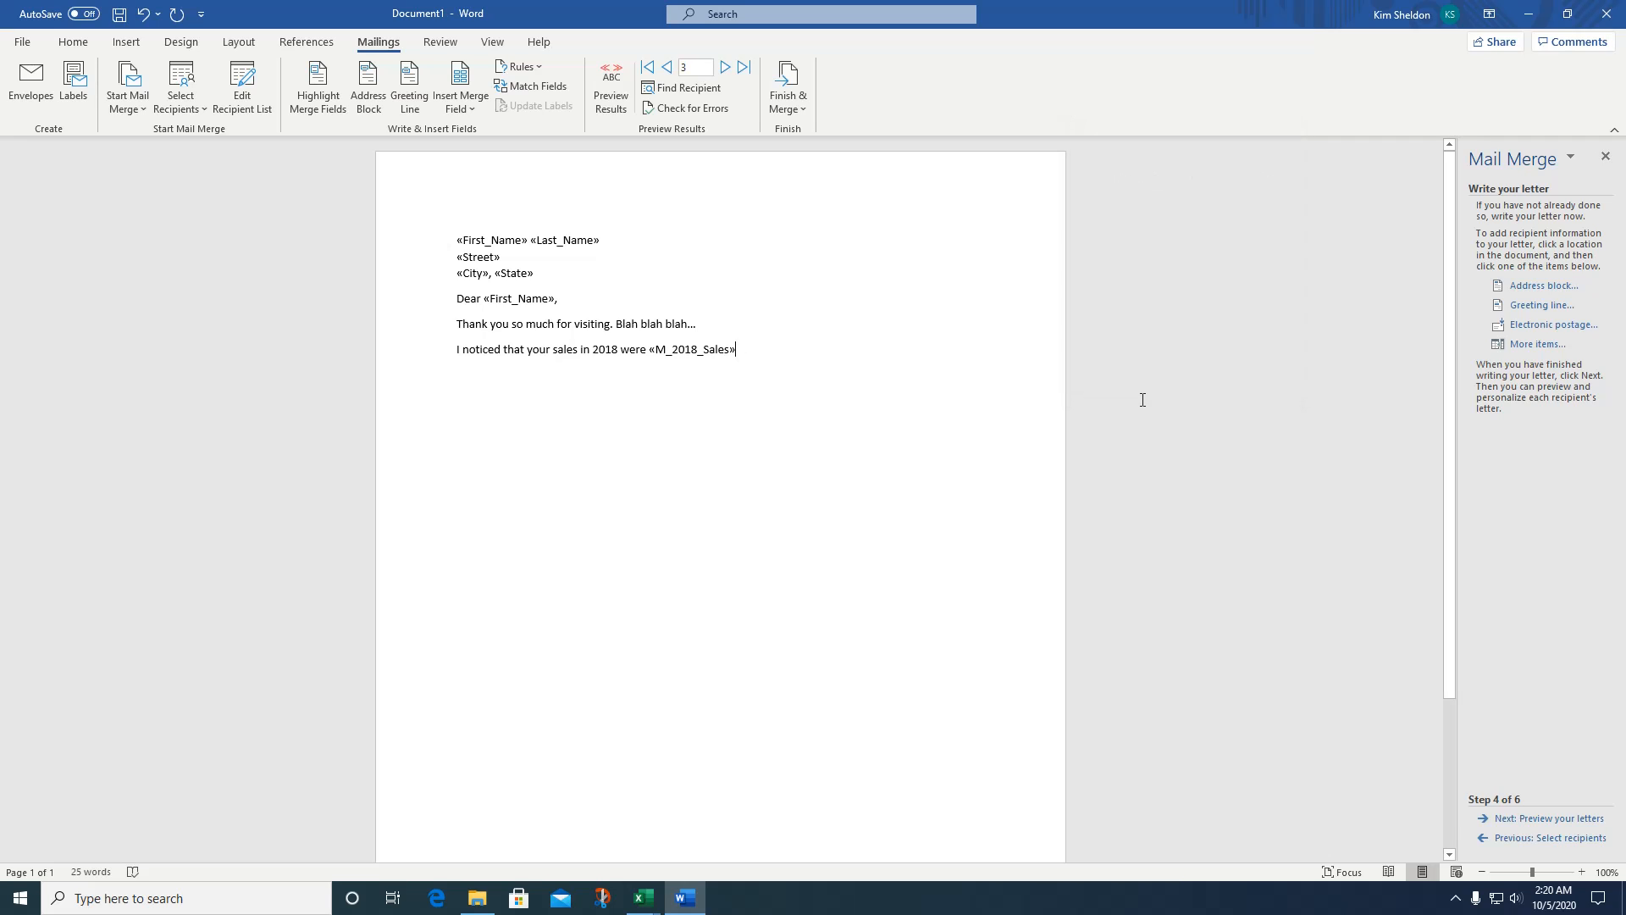
Finish the sales sentence with ", that is fantastic!" and add a closing paragraph reading "blah".
type(", were")
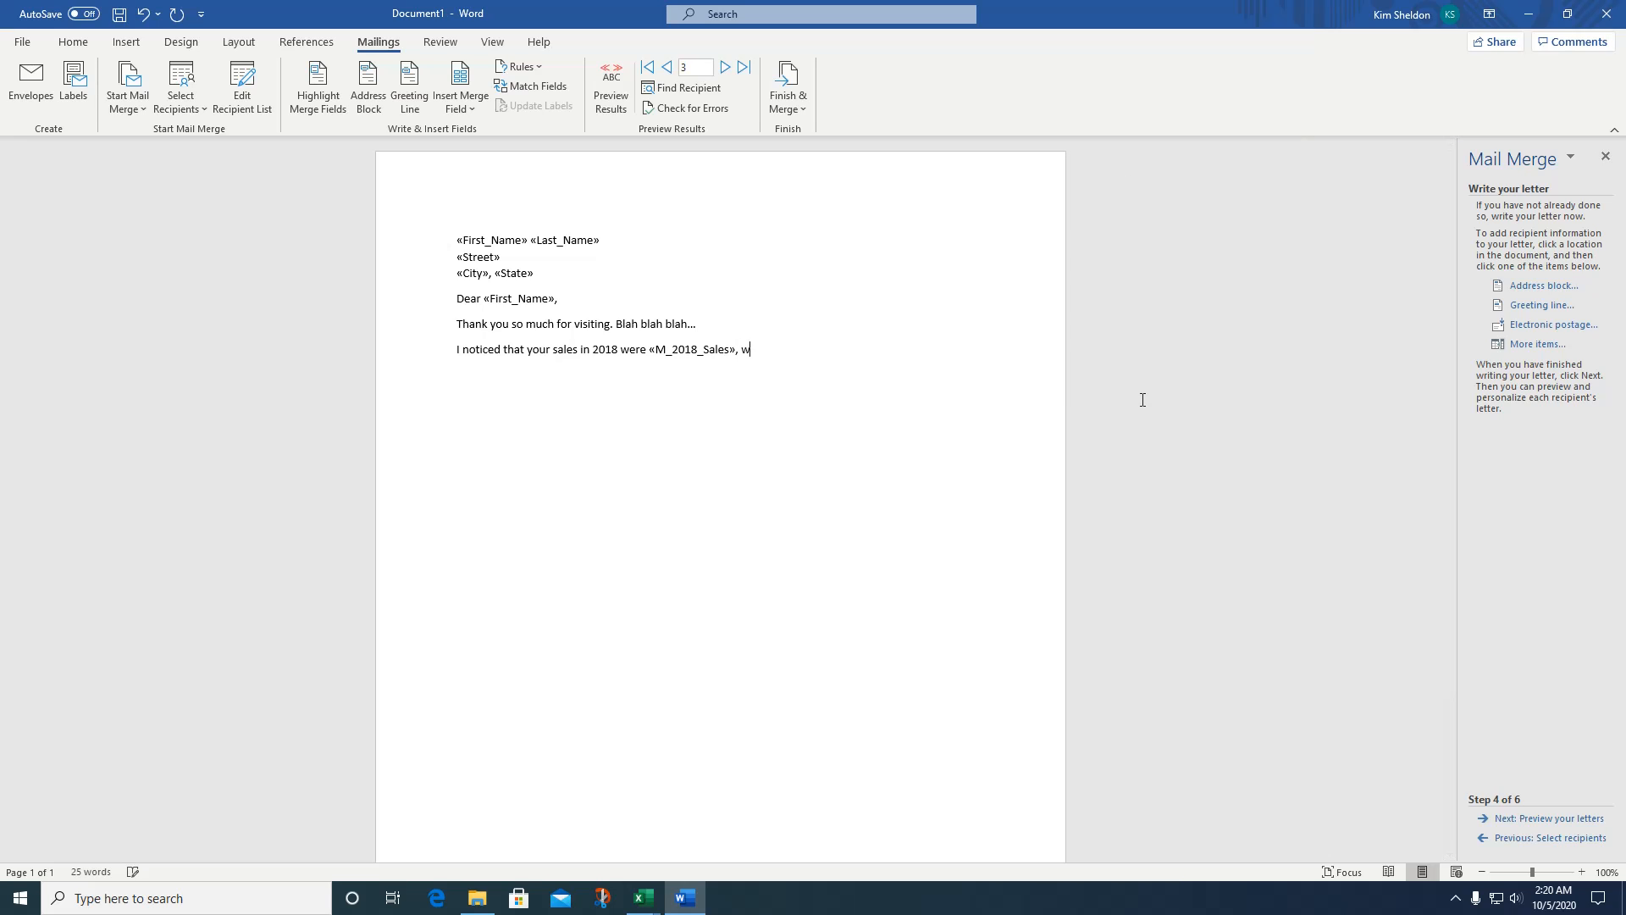
key("BackSpace")
key("BackSpace")
key("BackSpace")
key("BackSpace")
type("that i")
type("s fantastic")
type("! ")
type("bla")
type("h")
Preview the merged letter, return to writing it, and put a dollar sign directly before the 2018 Sales field.
left_click(1557, 820)
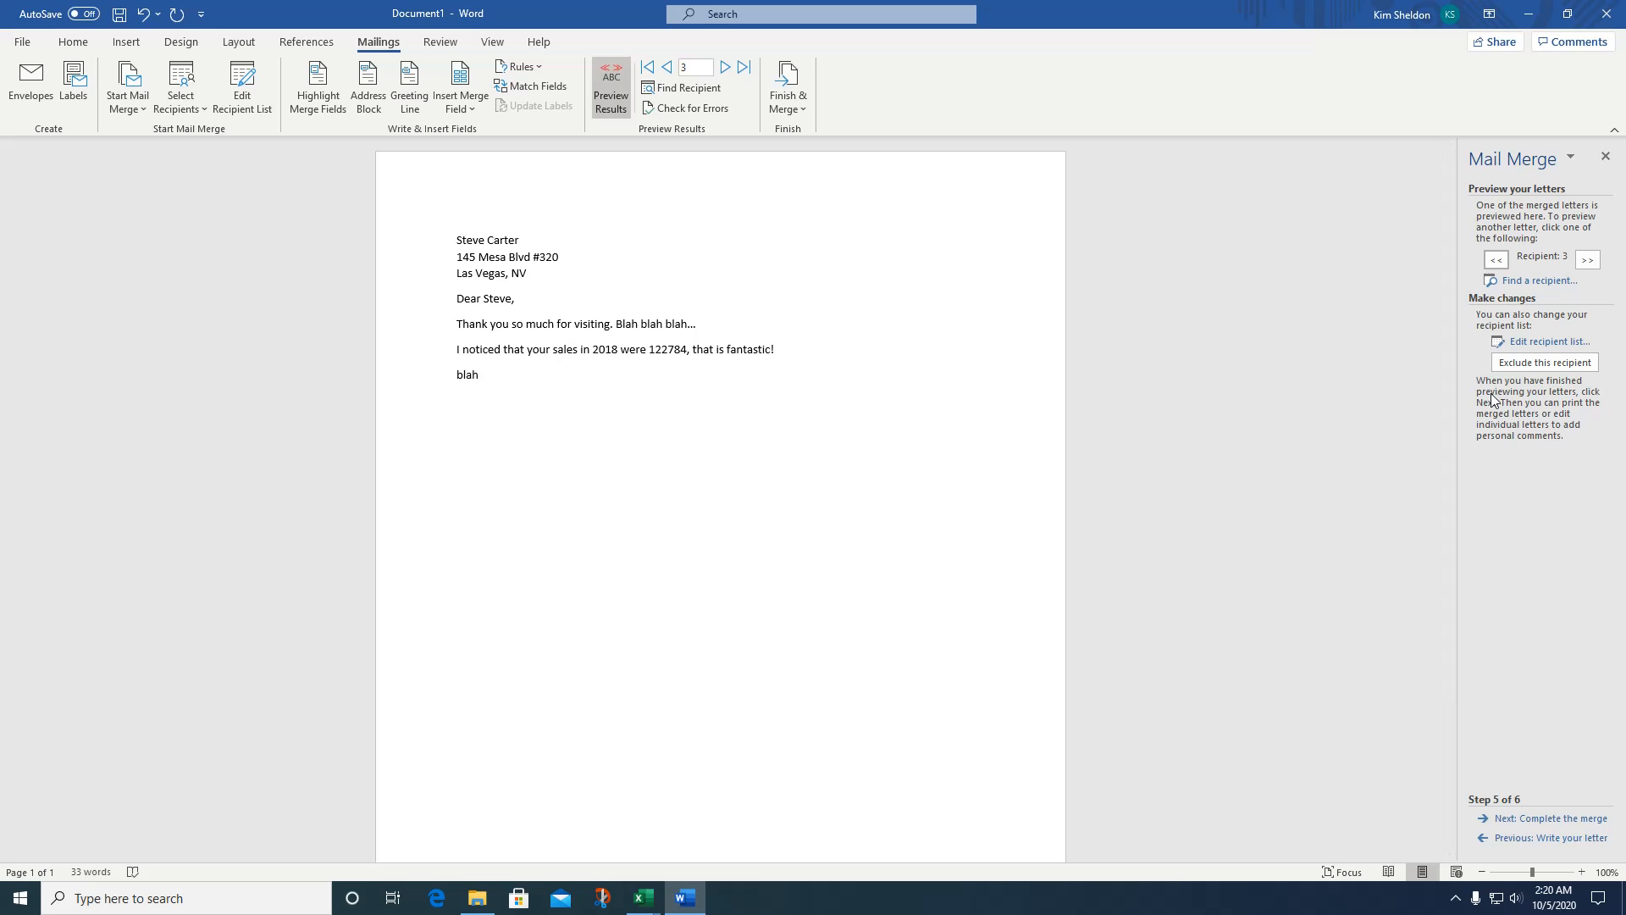
left_click(1506, 840)
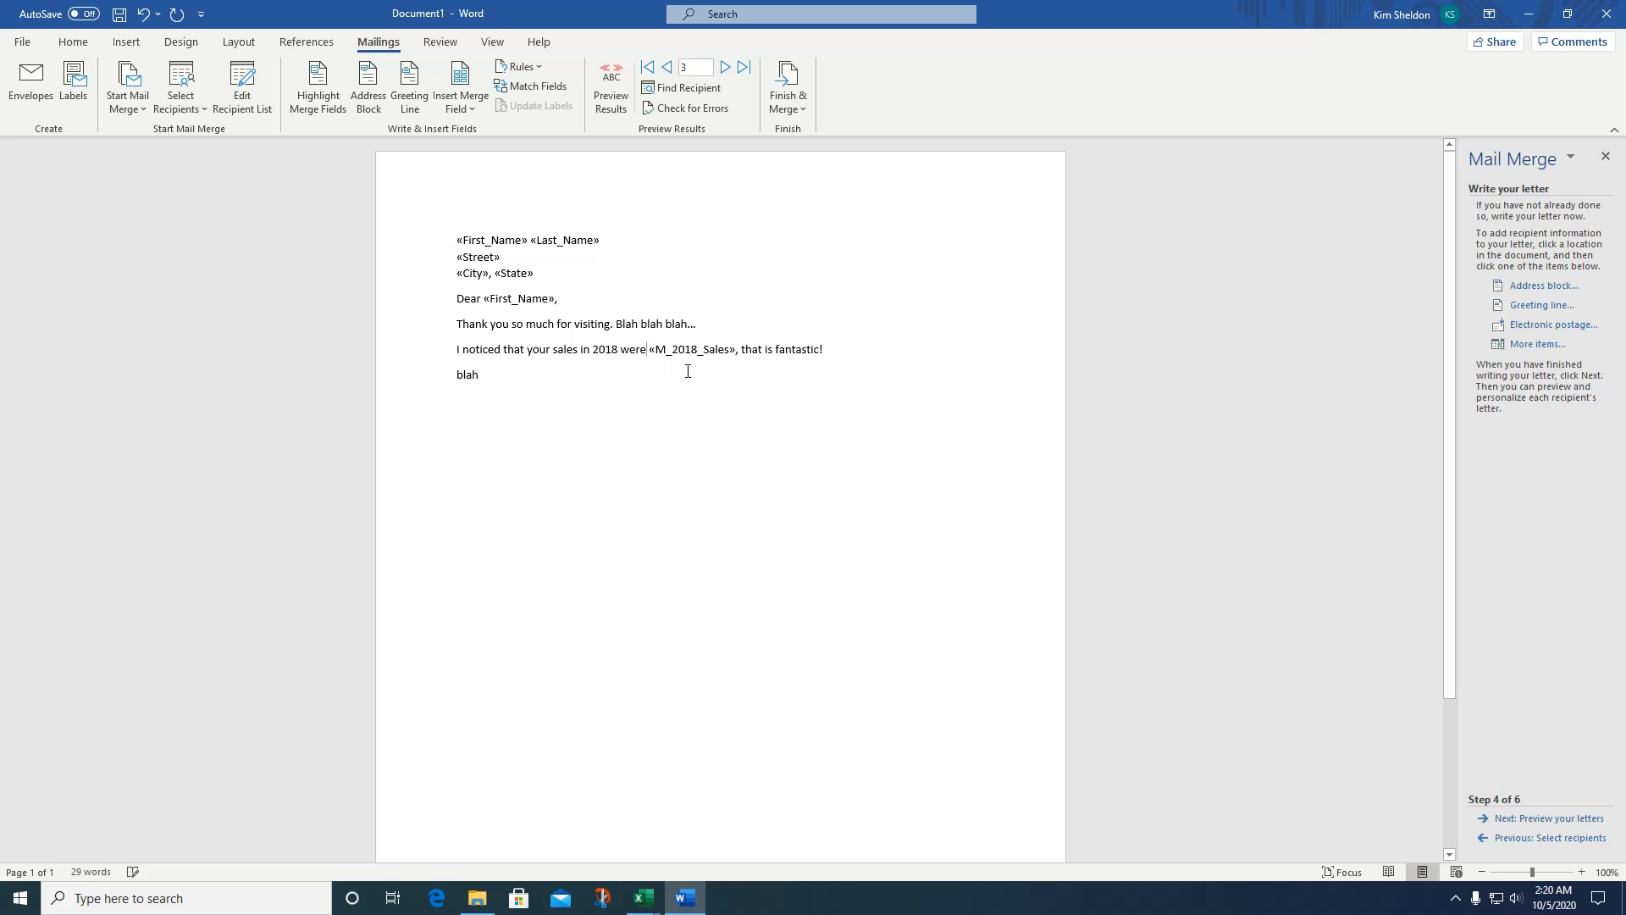
key("Right")
key("Left")
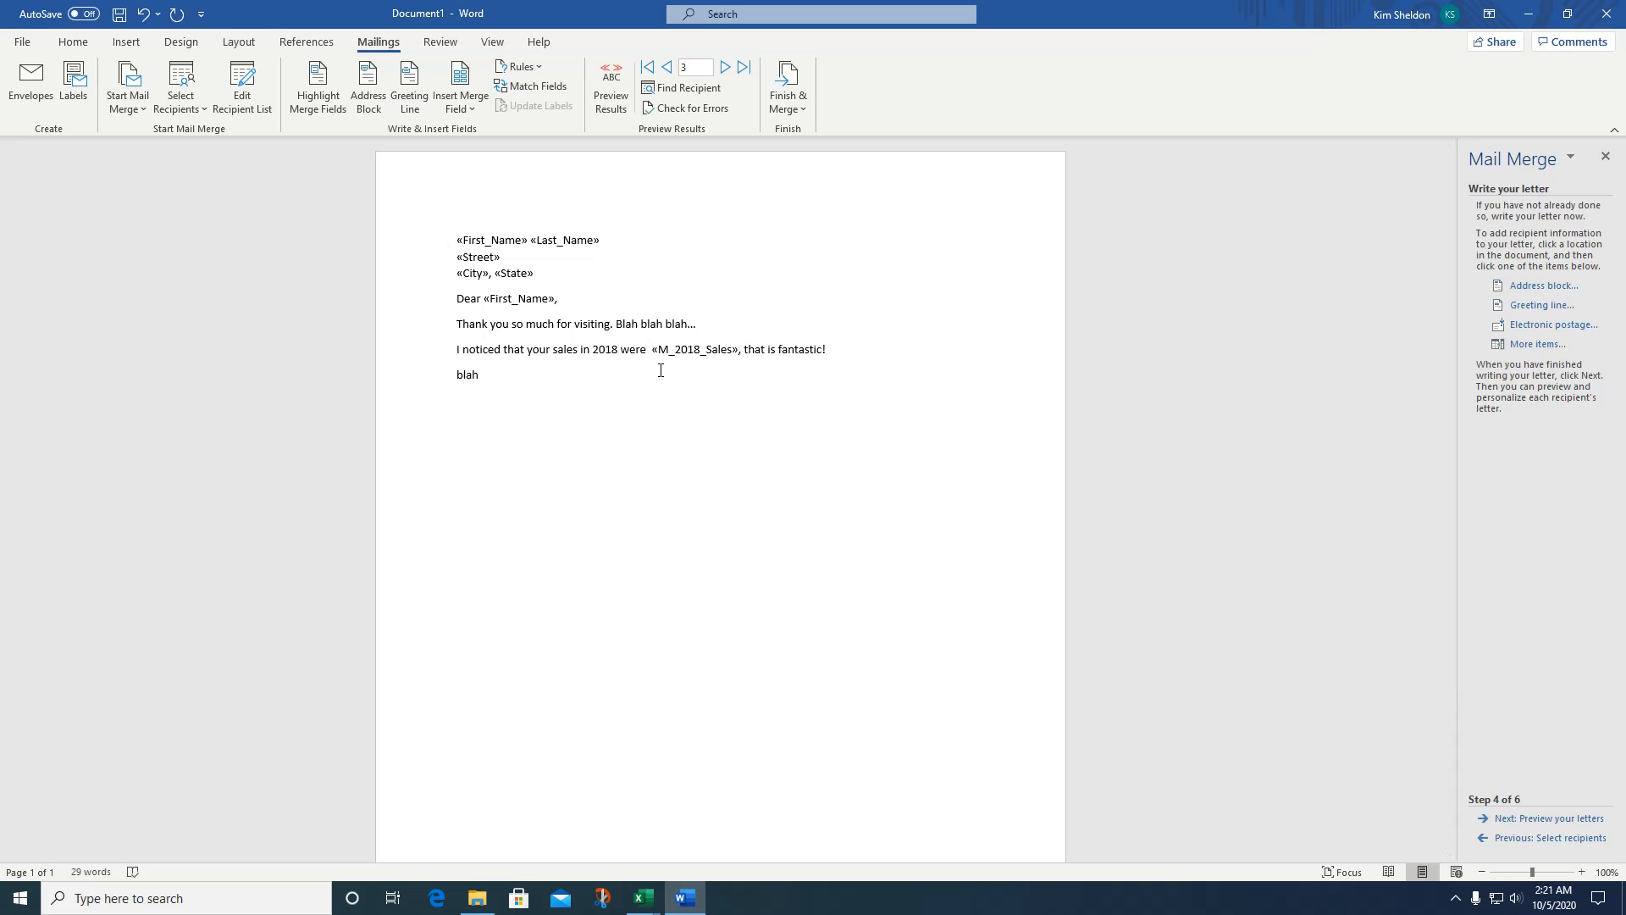
type("$")
key("Delete")
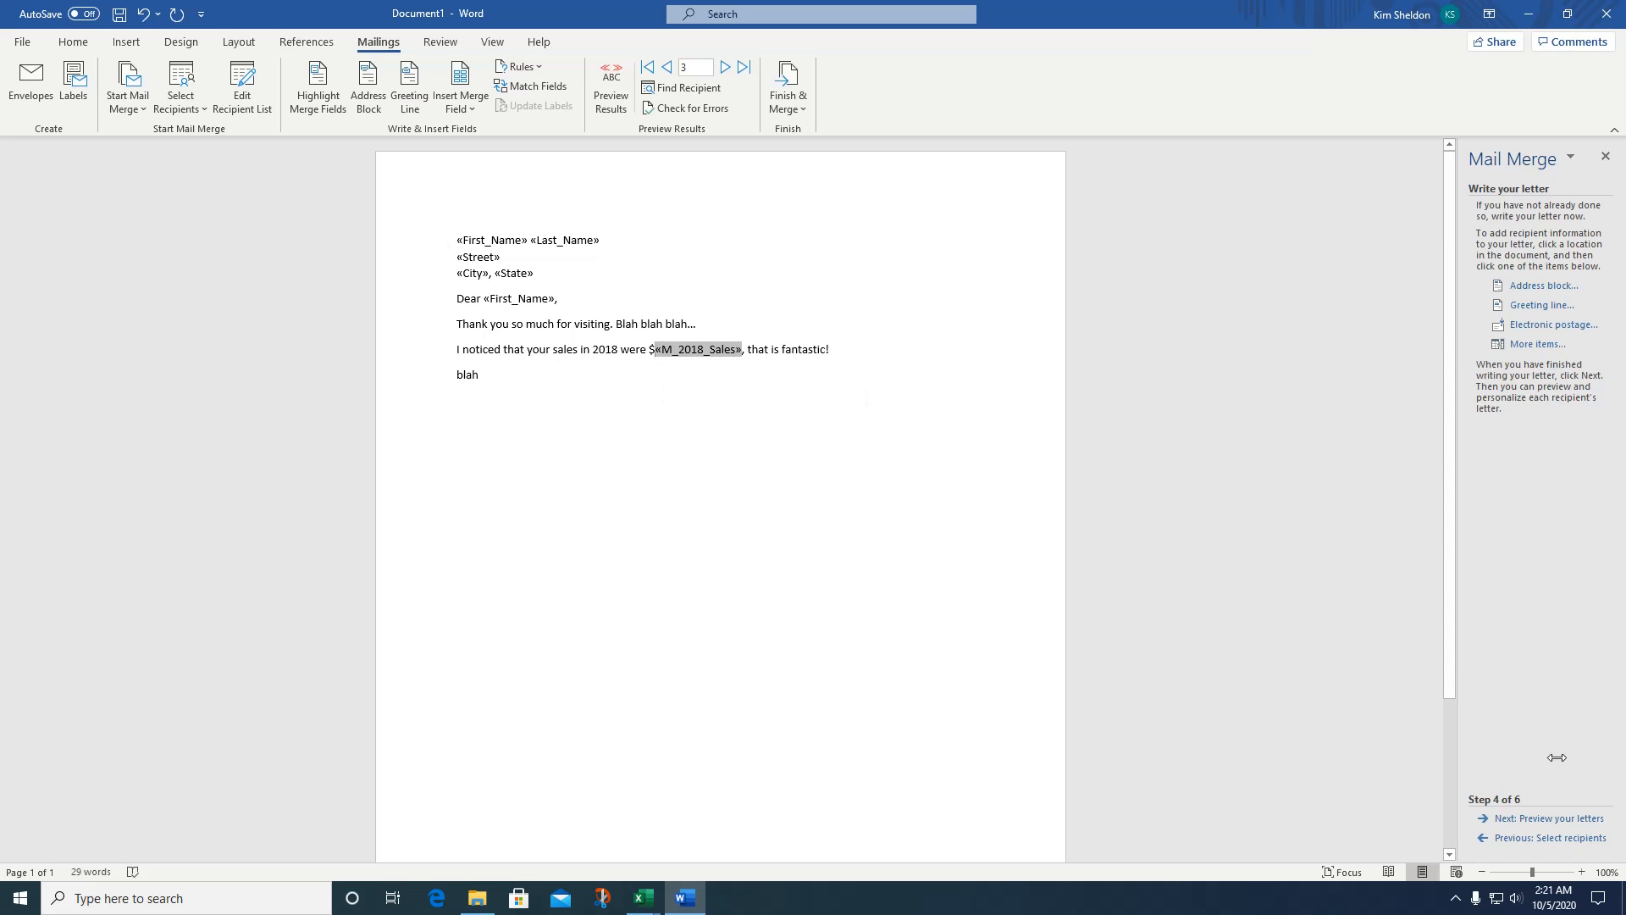
Preview the merged letters again, going through the recipients up to recipient 7.
left_click(1549, 819)
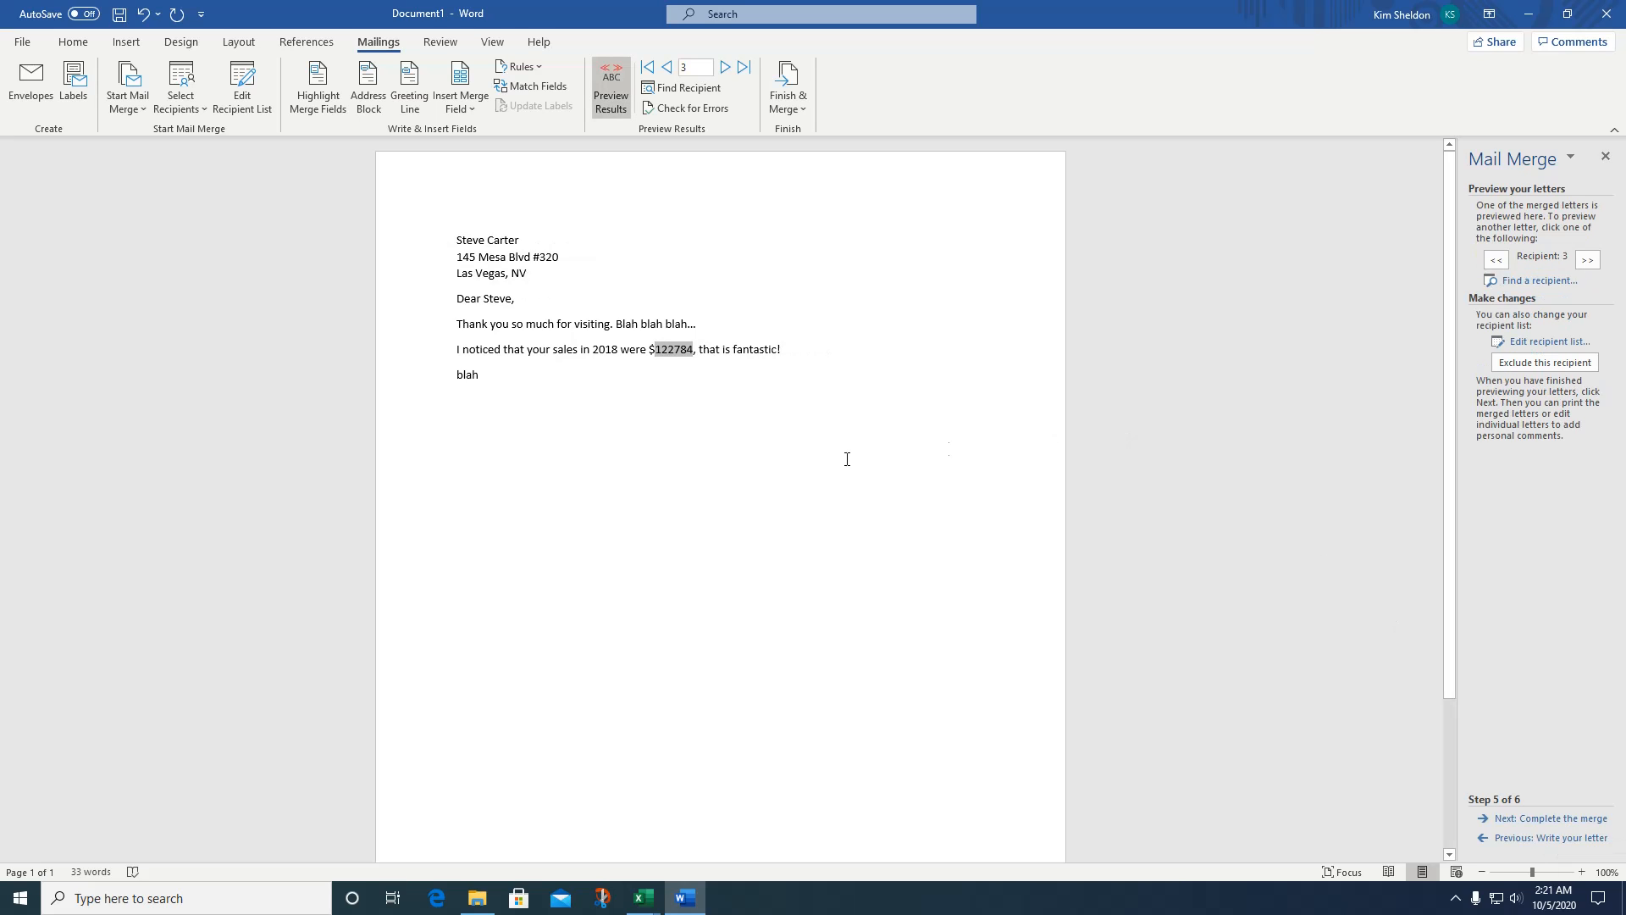
left_click(833, 359)
left_click(1587, 263)
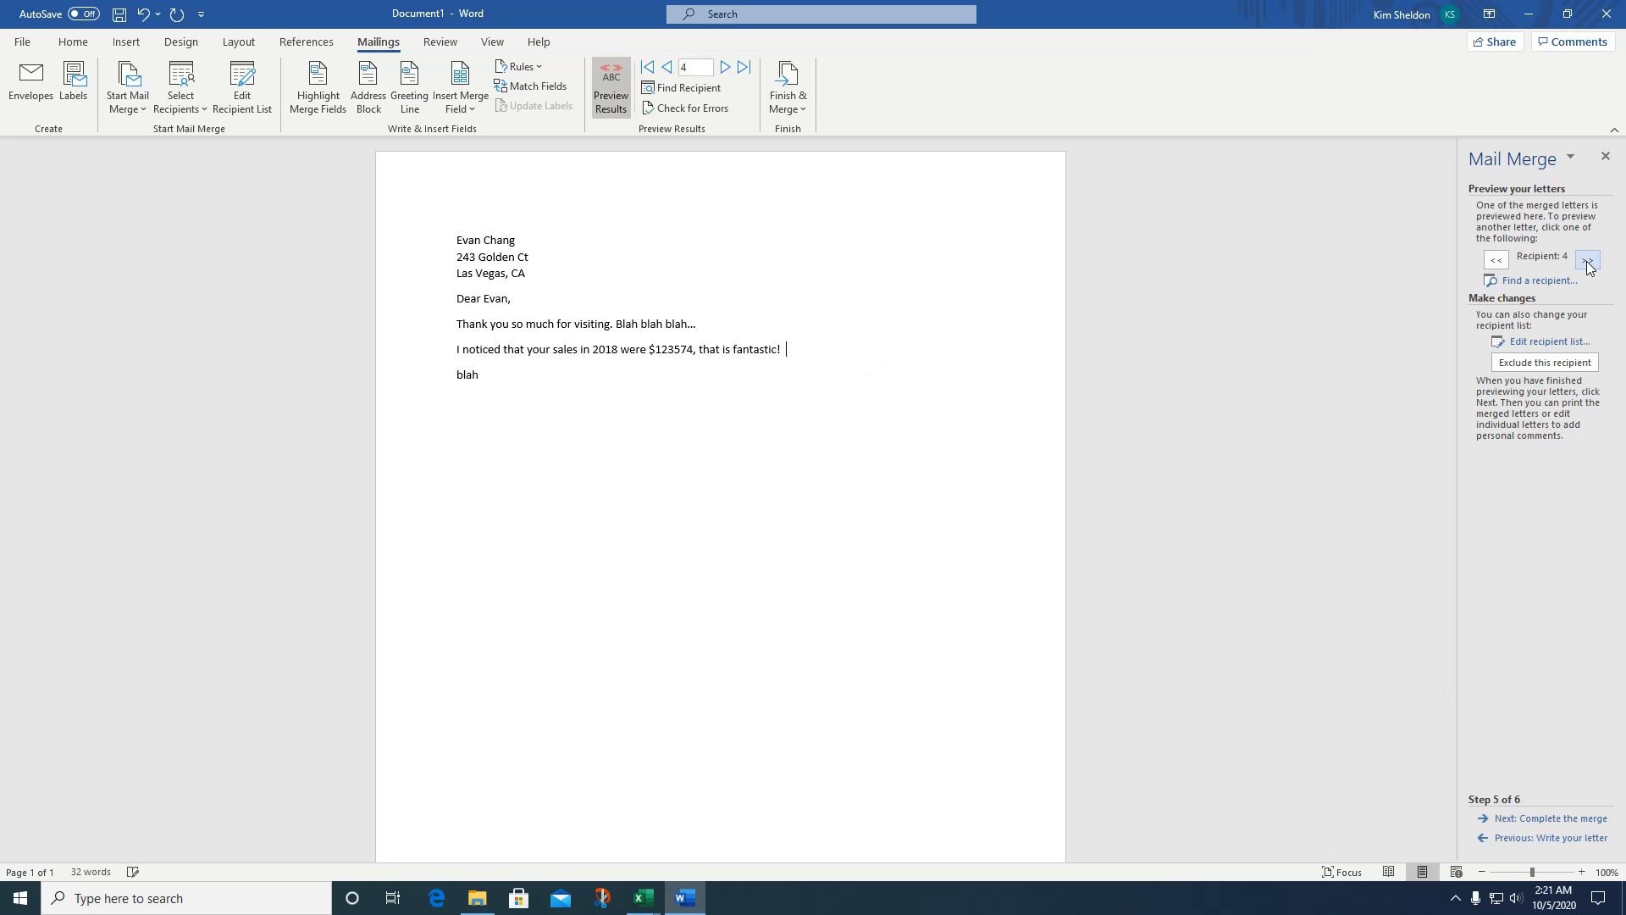
left_click(1587, 263)
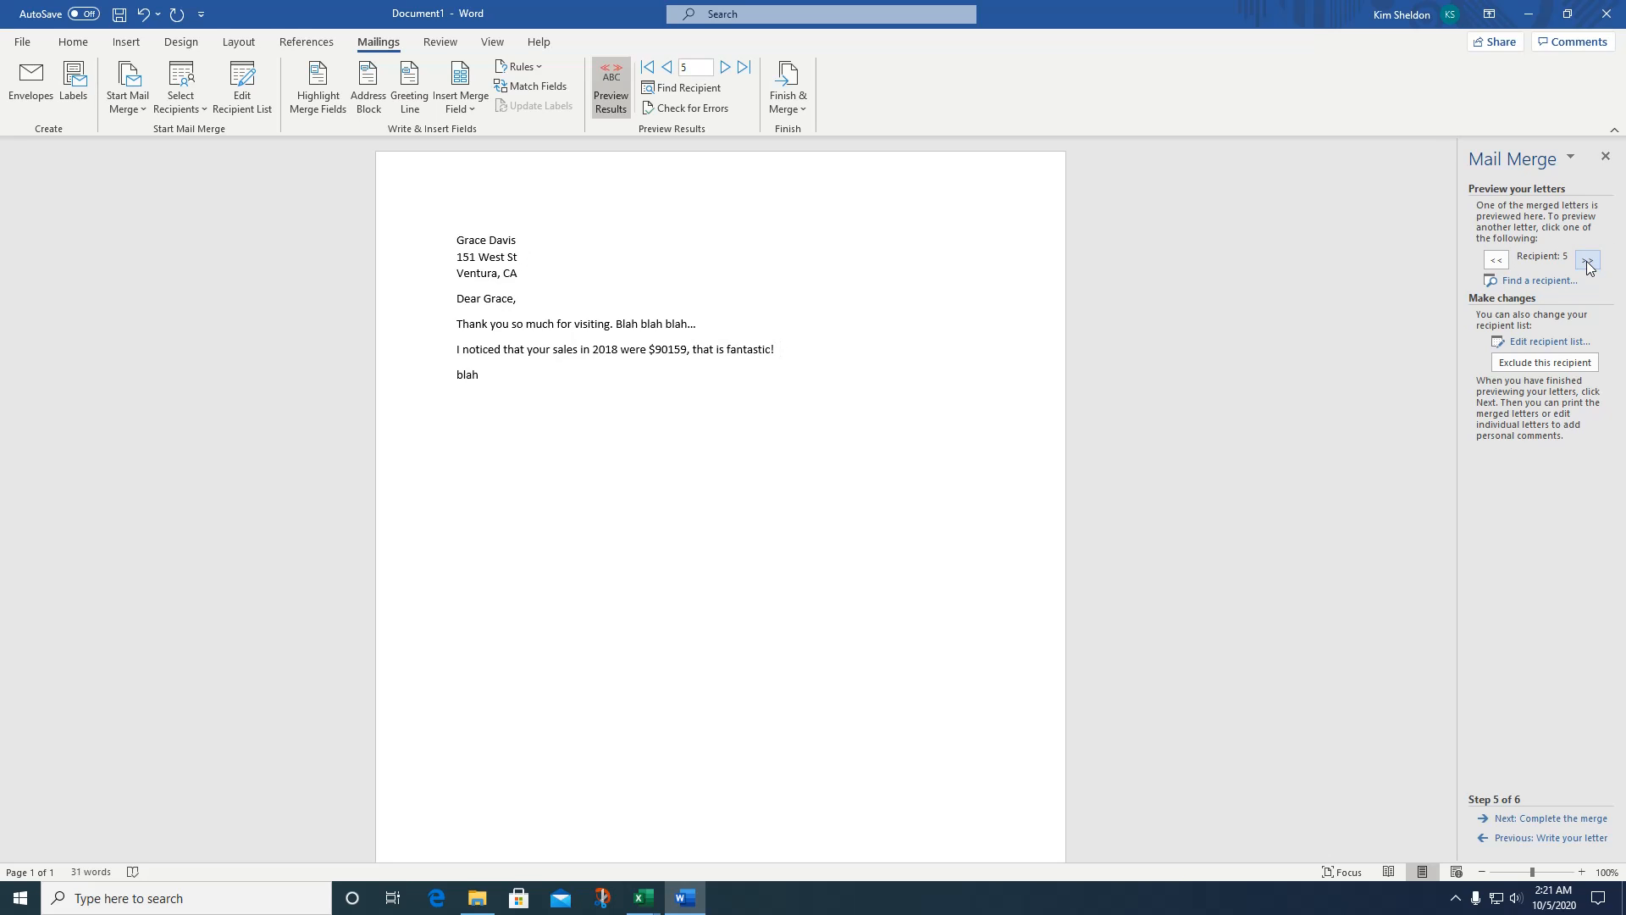
left_click(1588, 264)
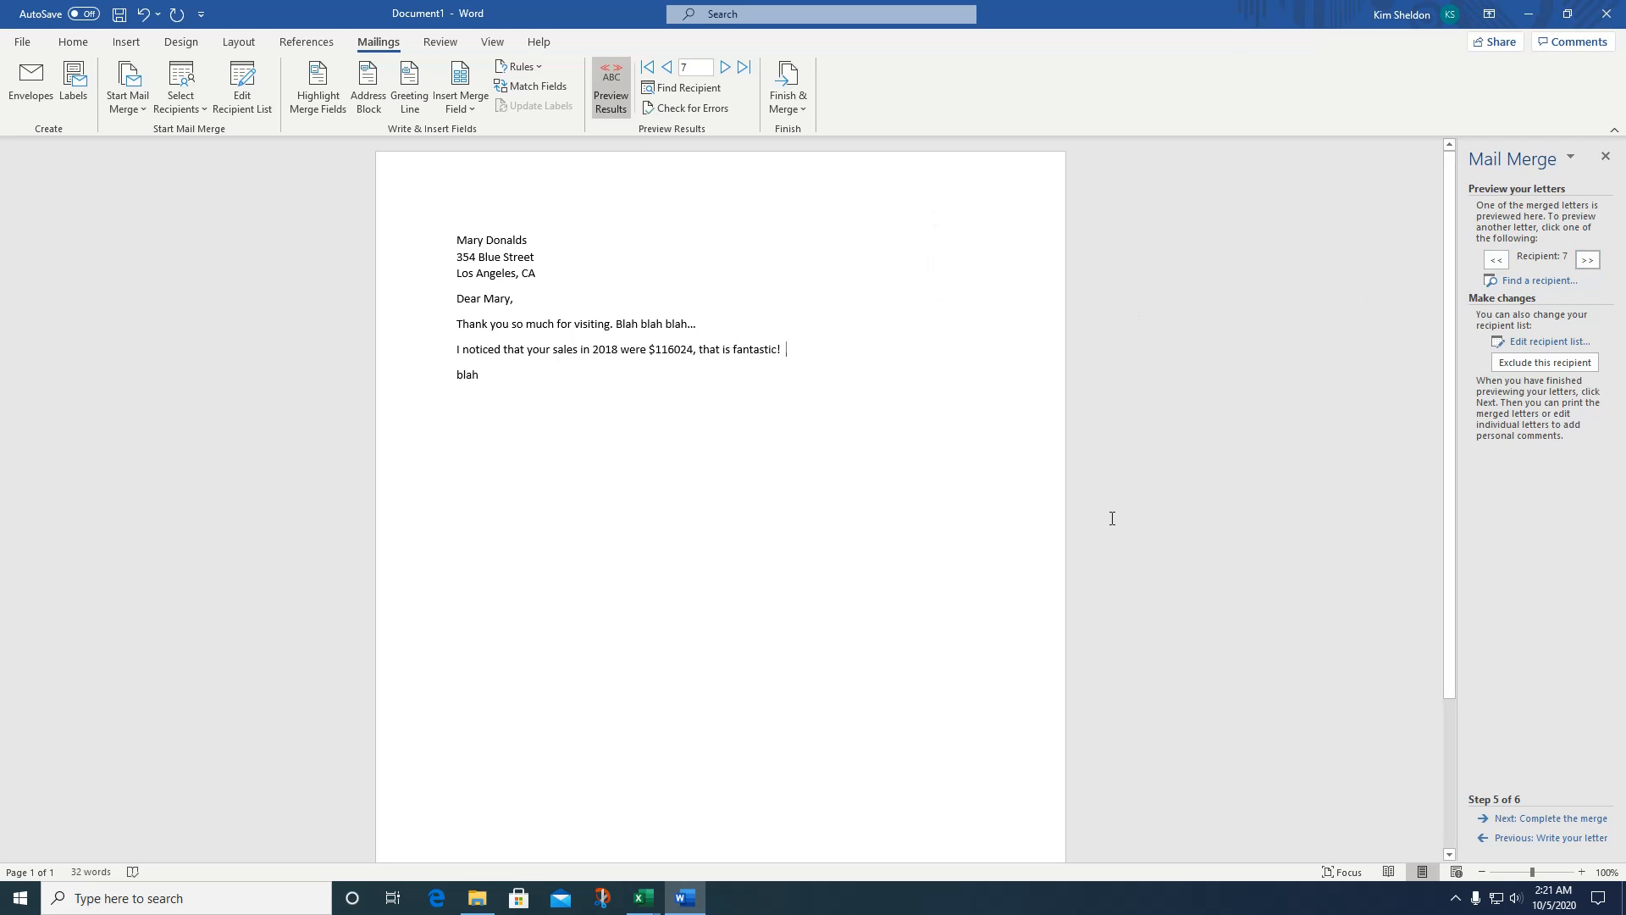
Select the whole letter and increase its font size to 12.
left_click(458, 241)
left_click_drag(472, 245, 599, 399)
left_click(73, 41)
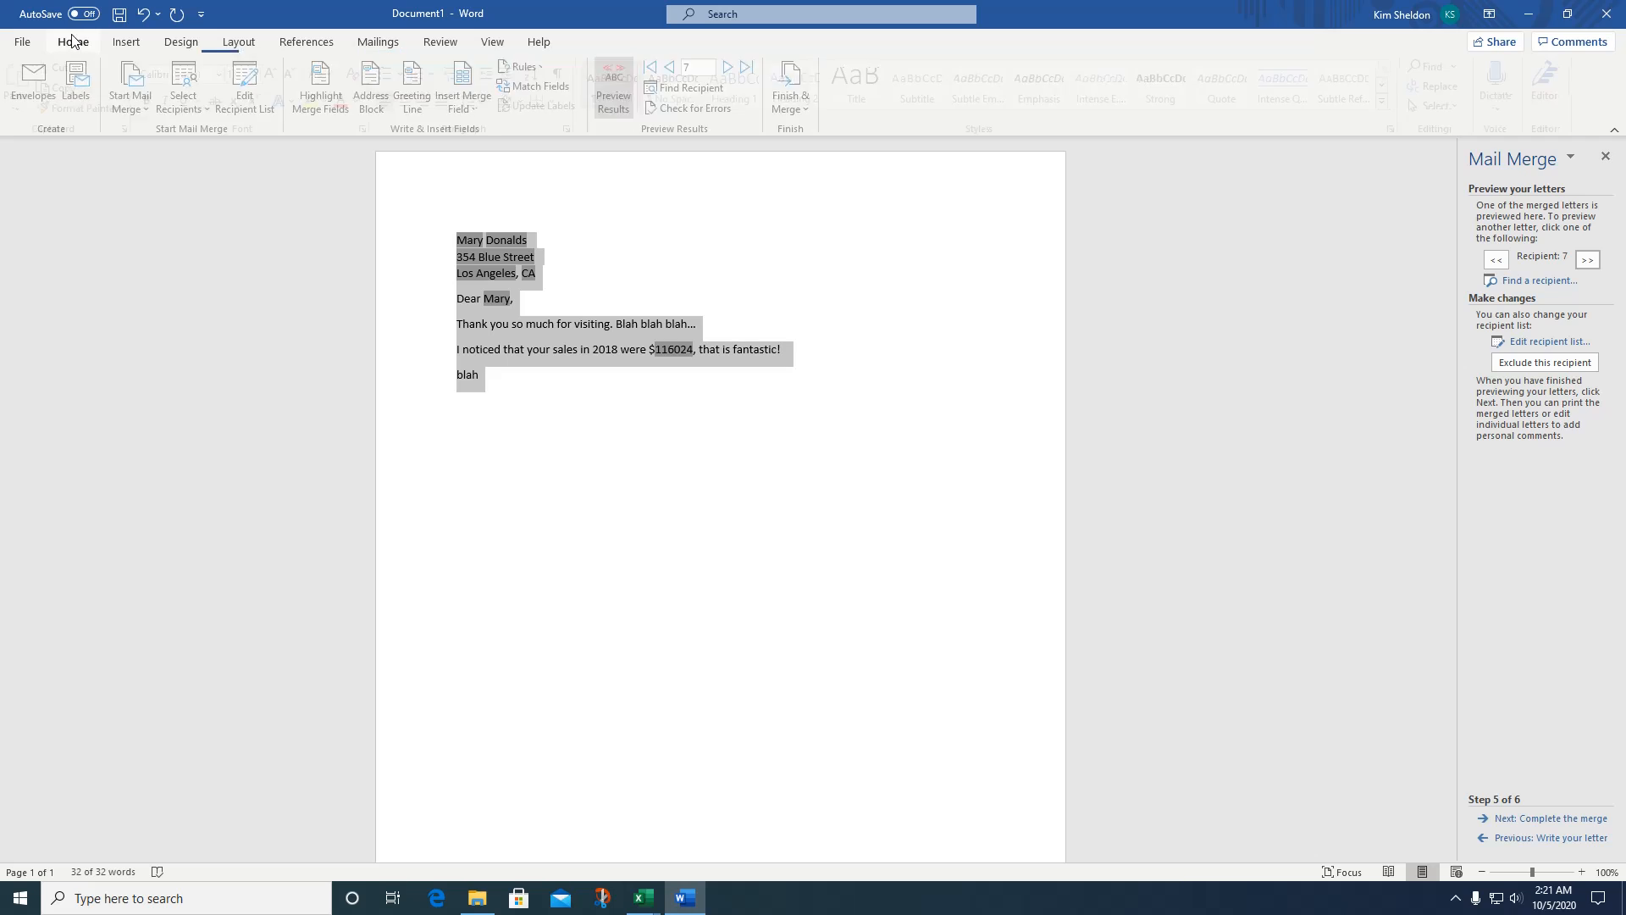
left_click(279, 82)
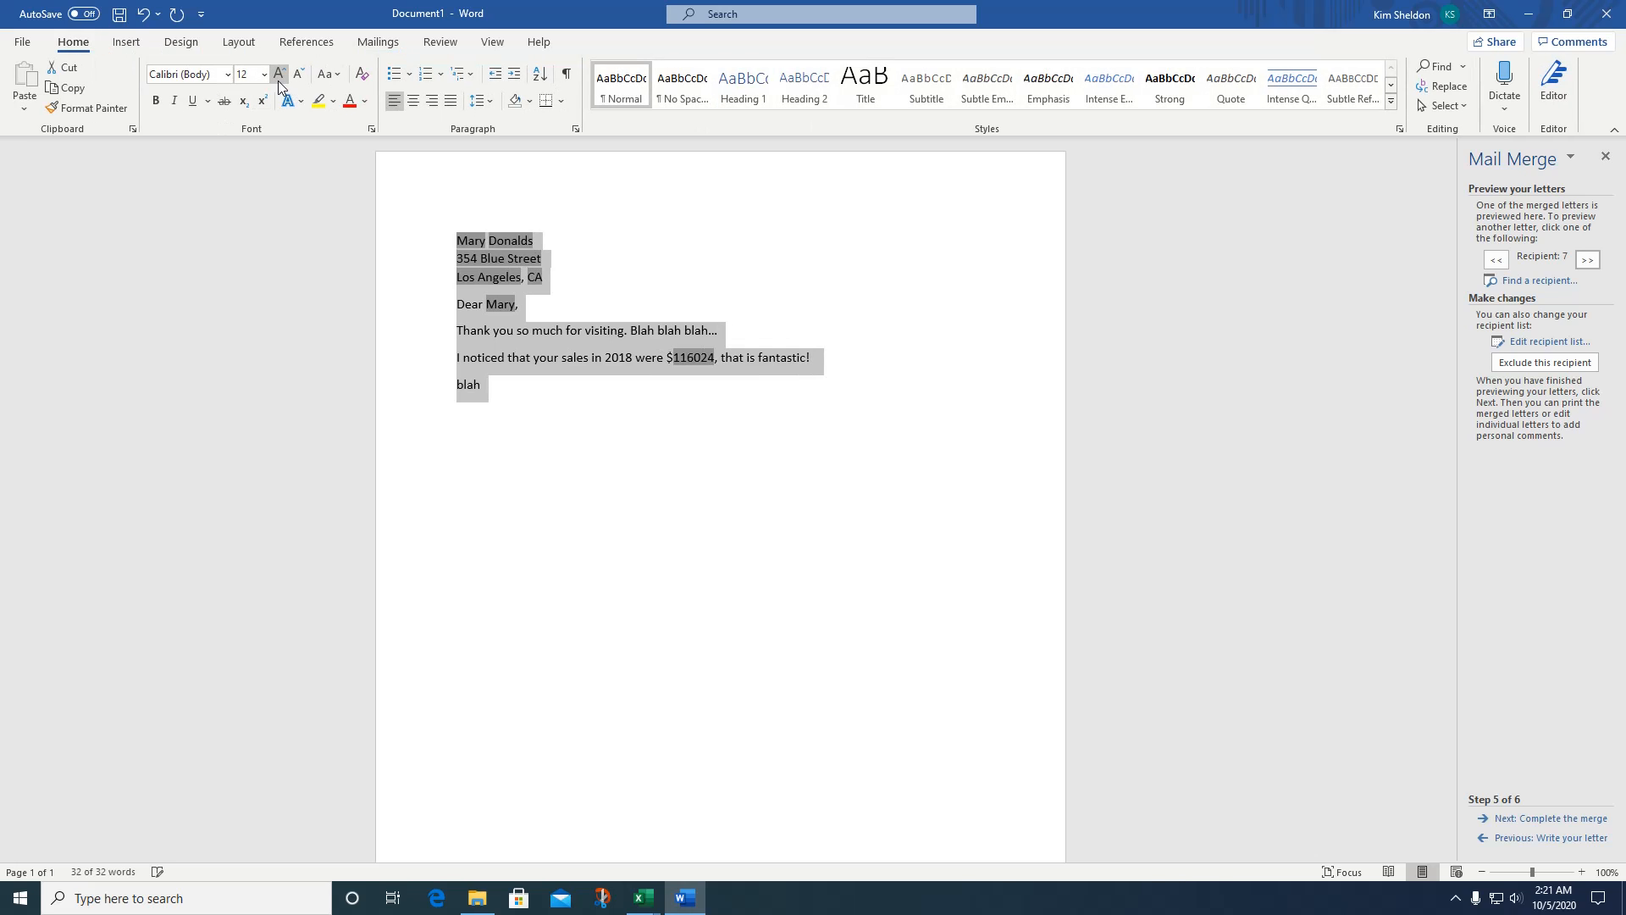
Increase the selected letter's font size to 16 and change its font to Arial Nova.
left_click(279, 82)
left_click(279, 83)
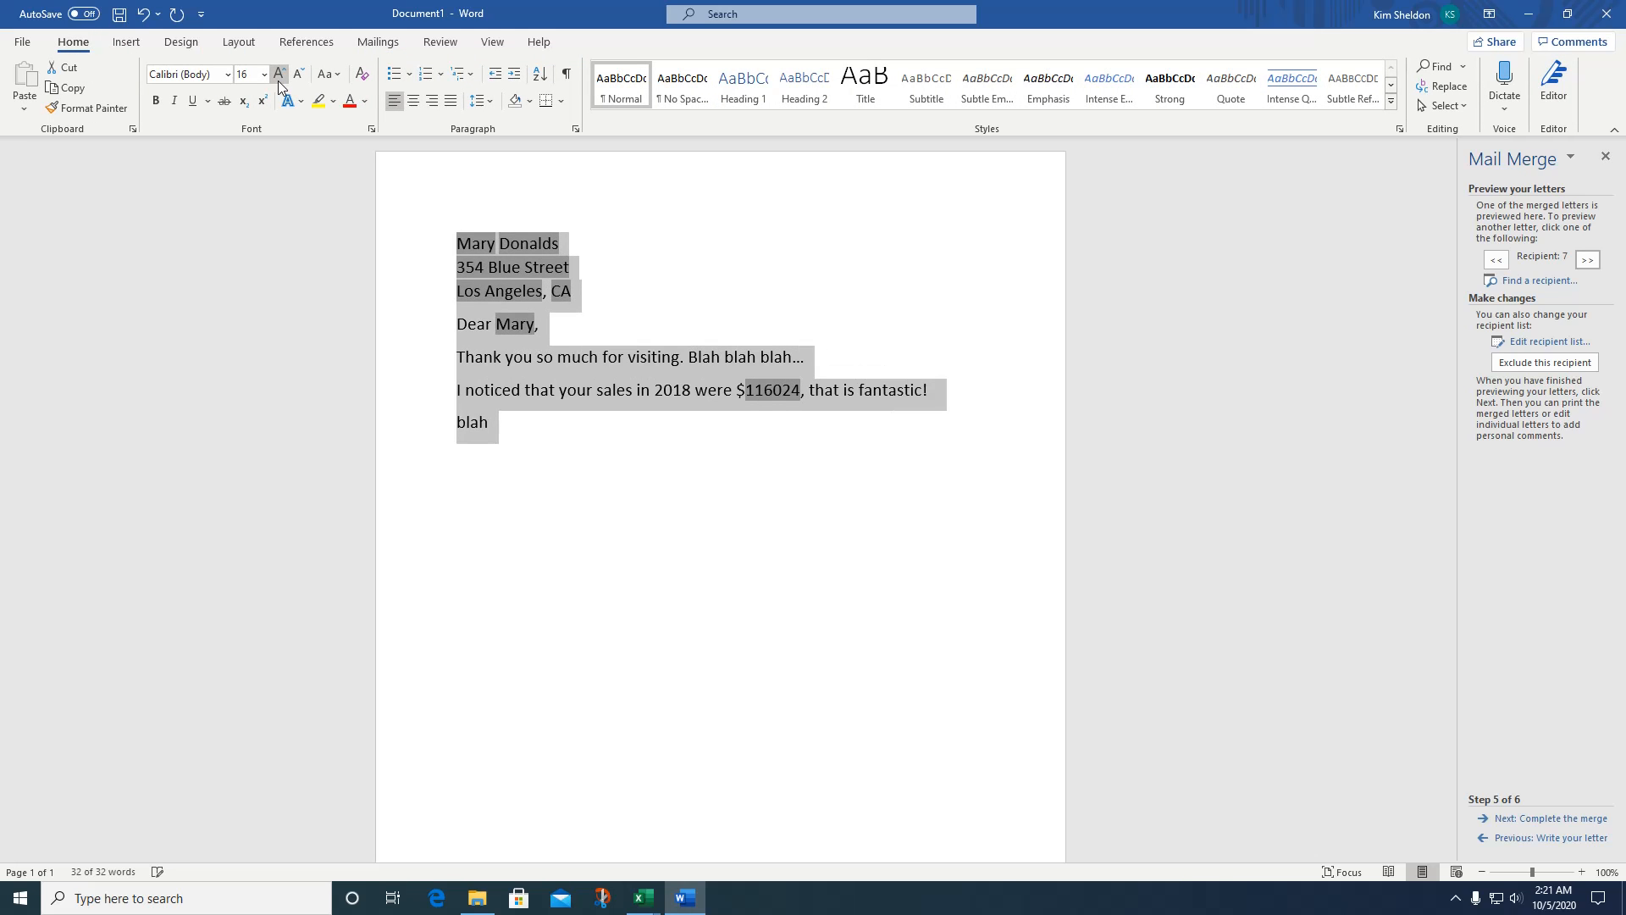
left_click(227, 75)
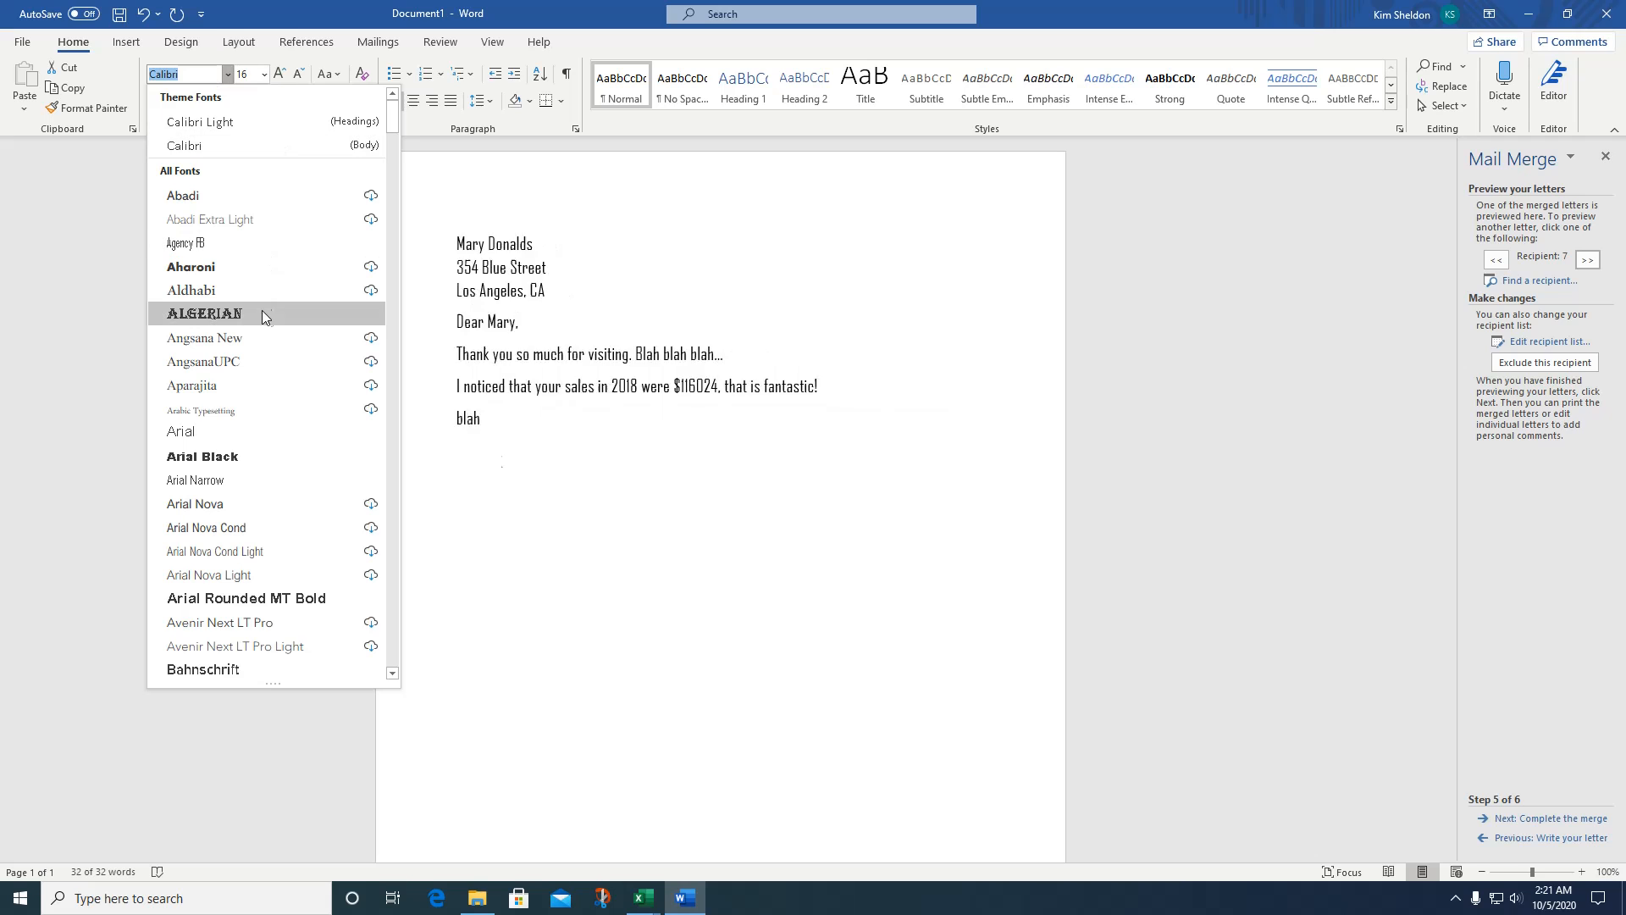
left_click(249, 503)
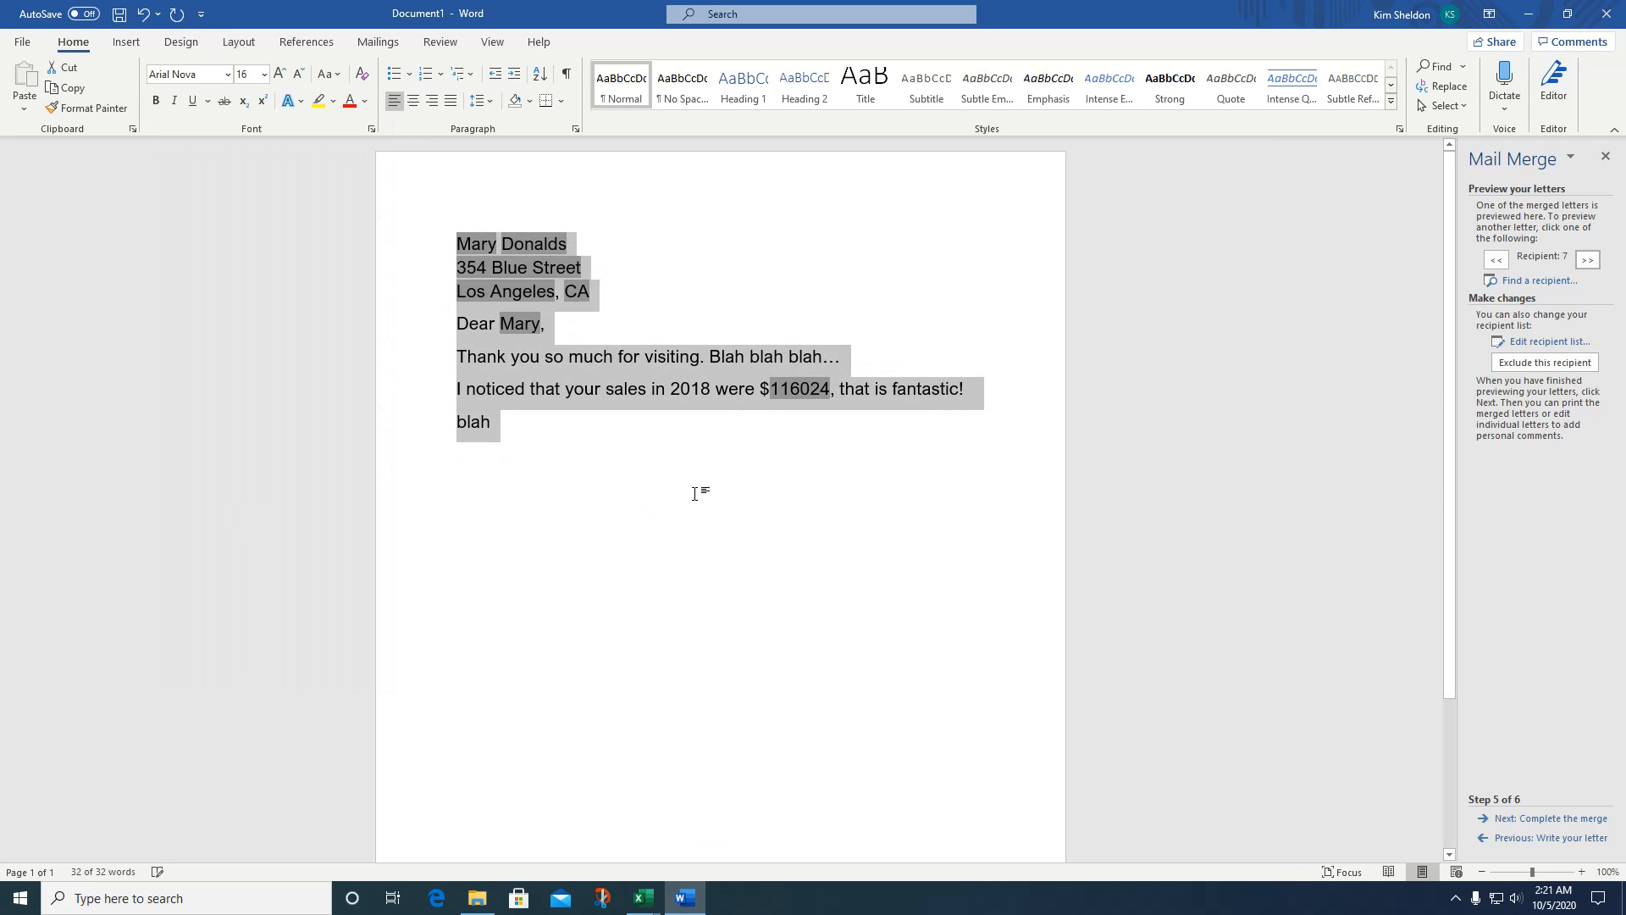
left_click(696, 493)
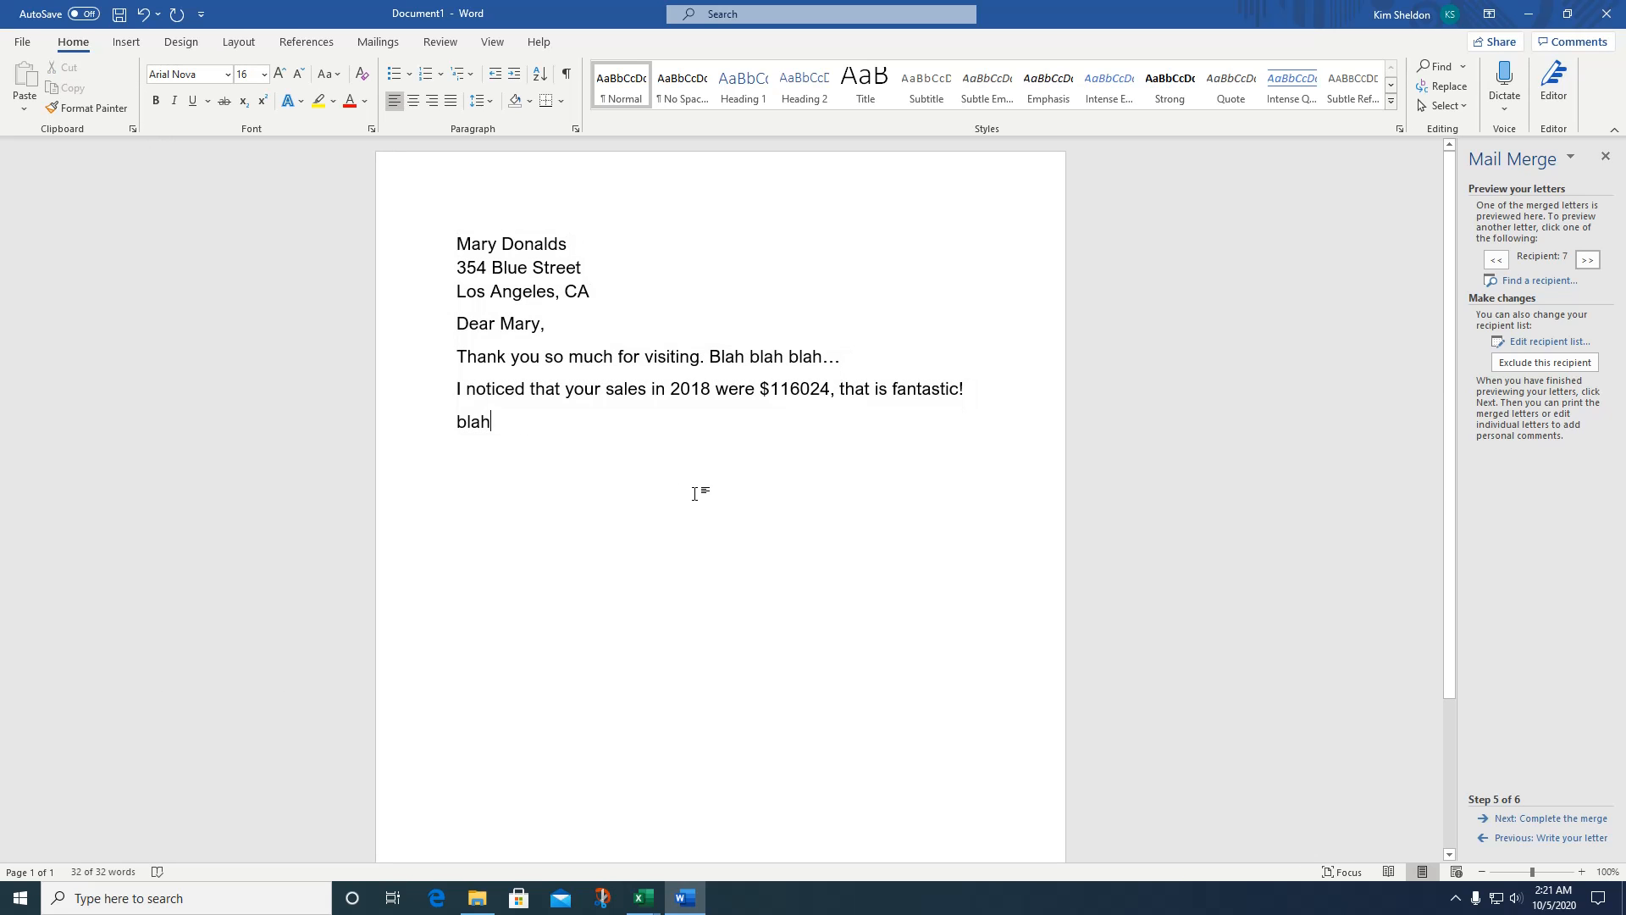
Colour the dollar sign and the 2018 sales amount in the letter red.
double_click(765, 392)
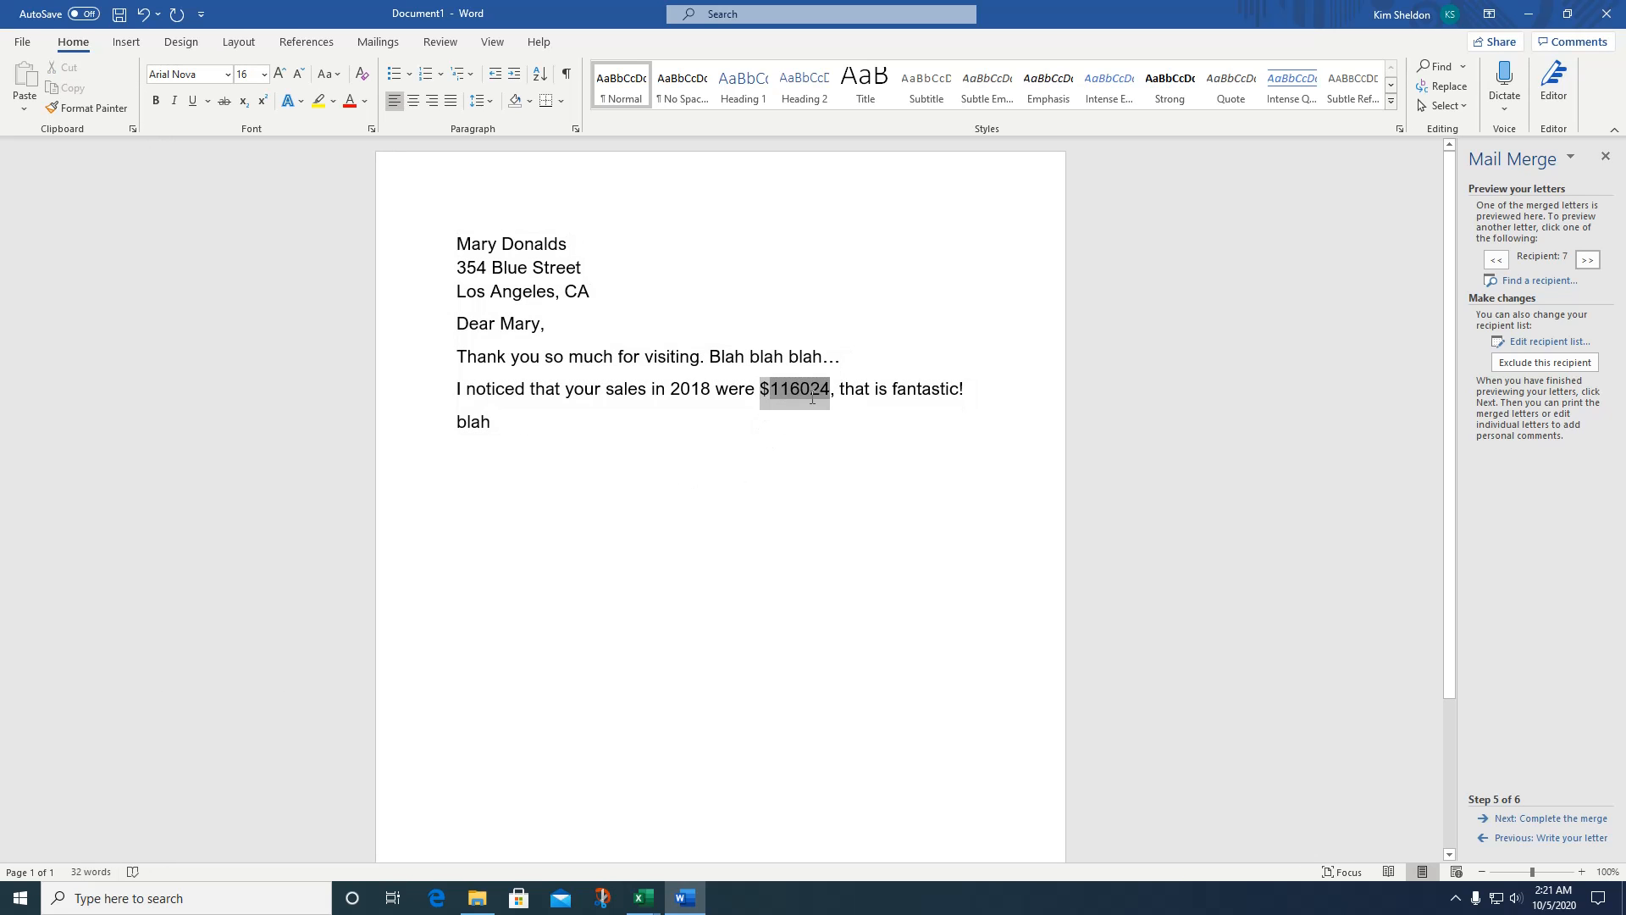
left_click(350, 103)
left_click(657, 647)
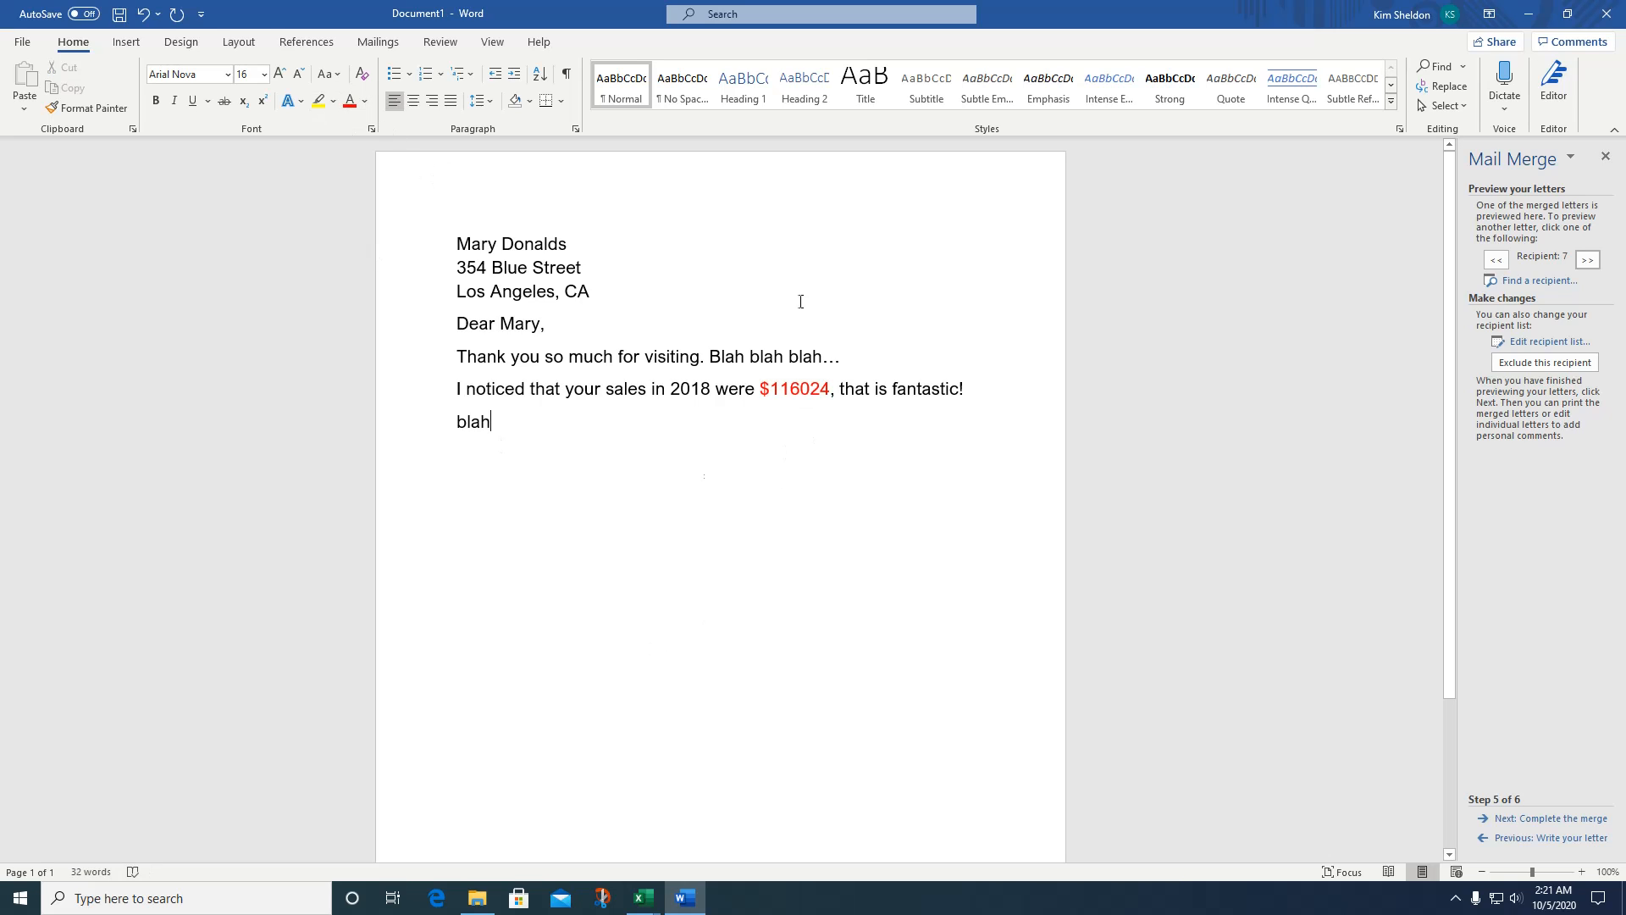
Preview the formatted letters for the following recipients up to recipient 11, and go back to recipient 7.
left_click(1591, 263)
left_click(1591, 261)
left_click(1592, 262)
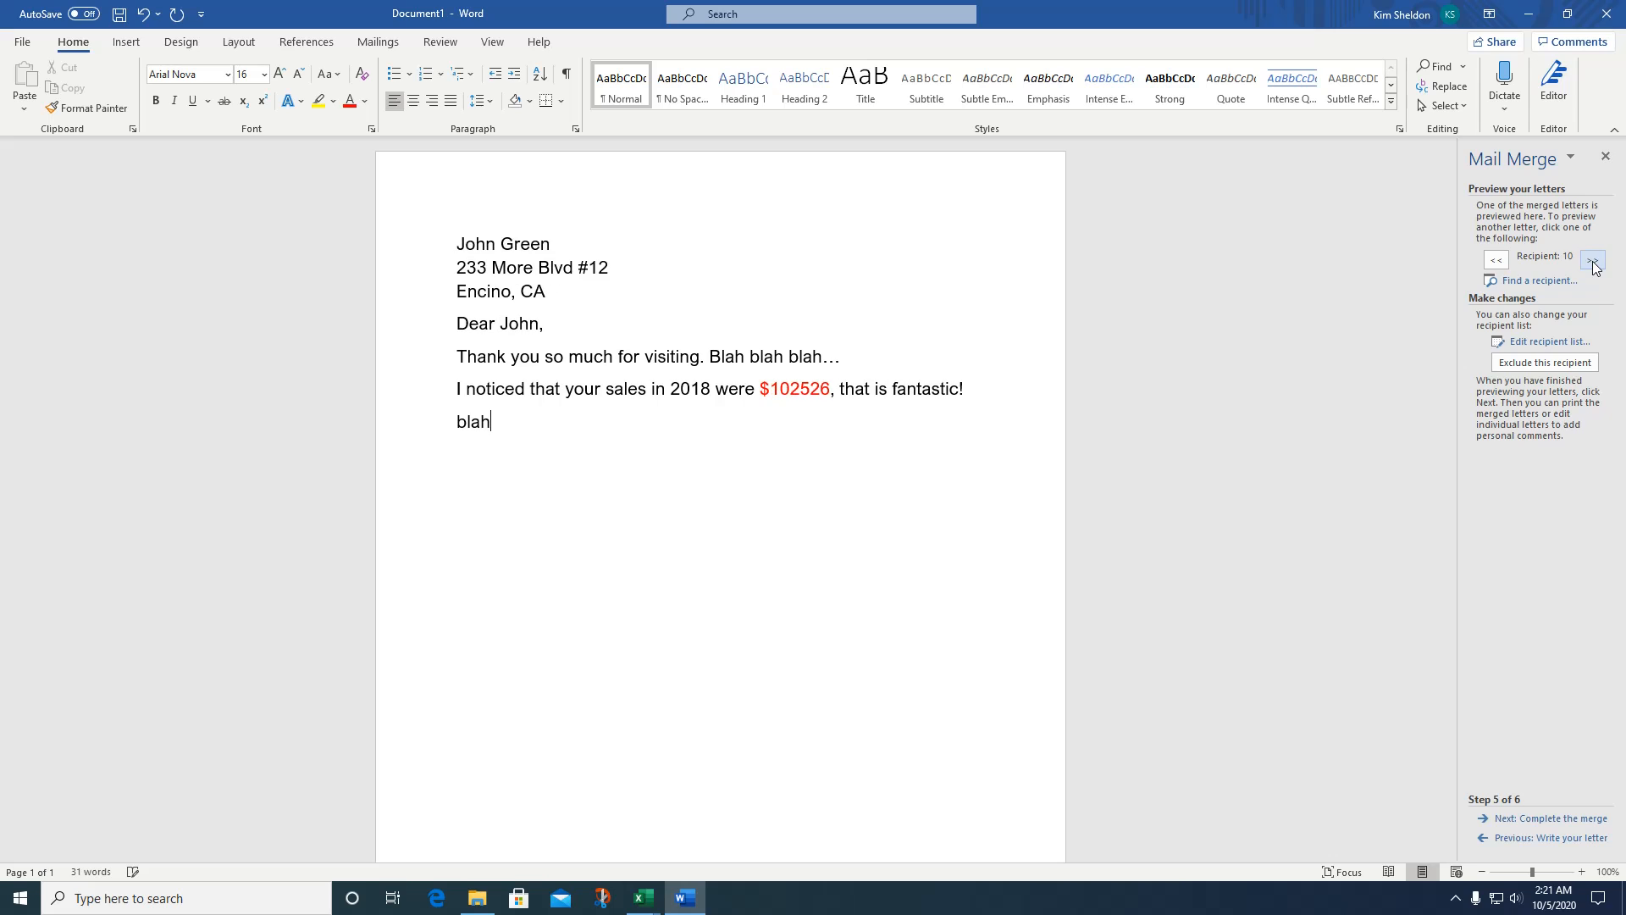
left_click(1593, 262)
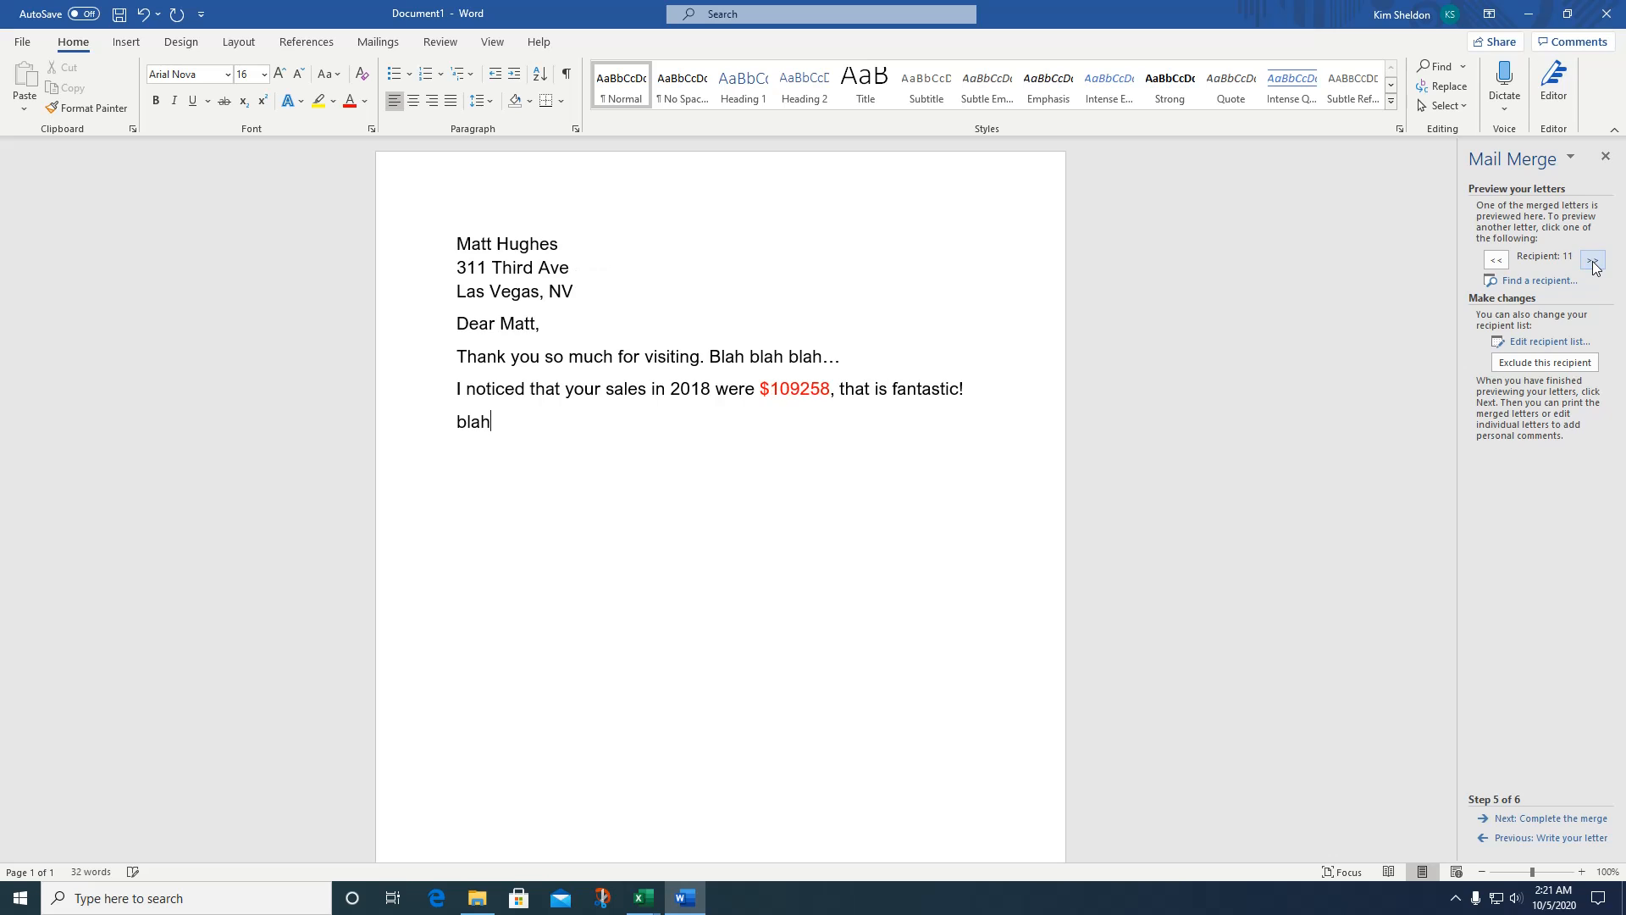
left_click(1497, 261)
left_click(1499, 263)
left_click(1500, 263)
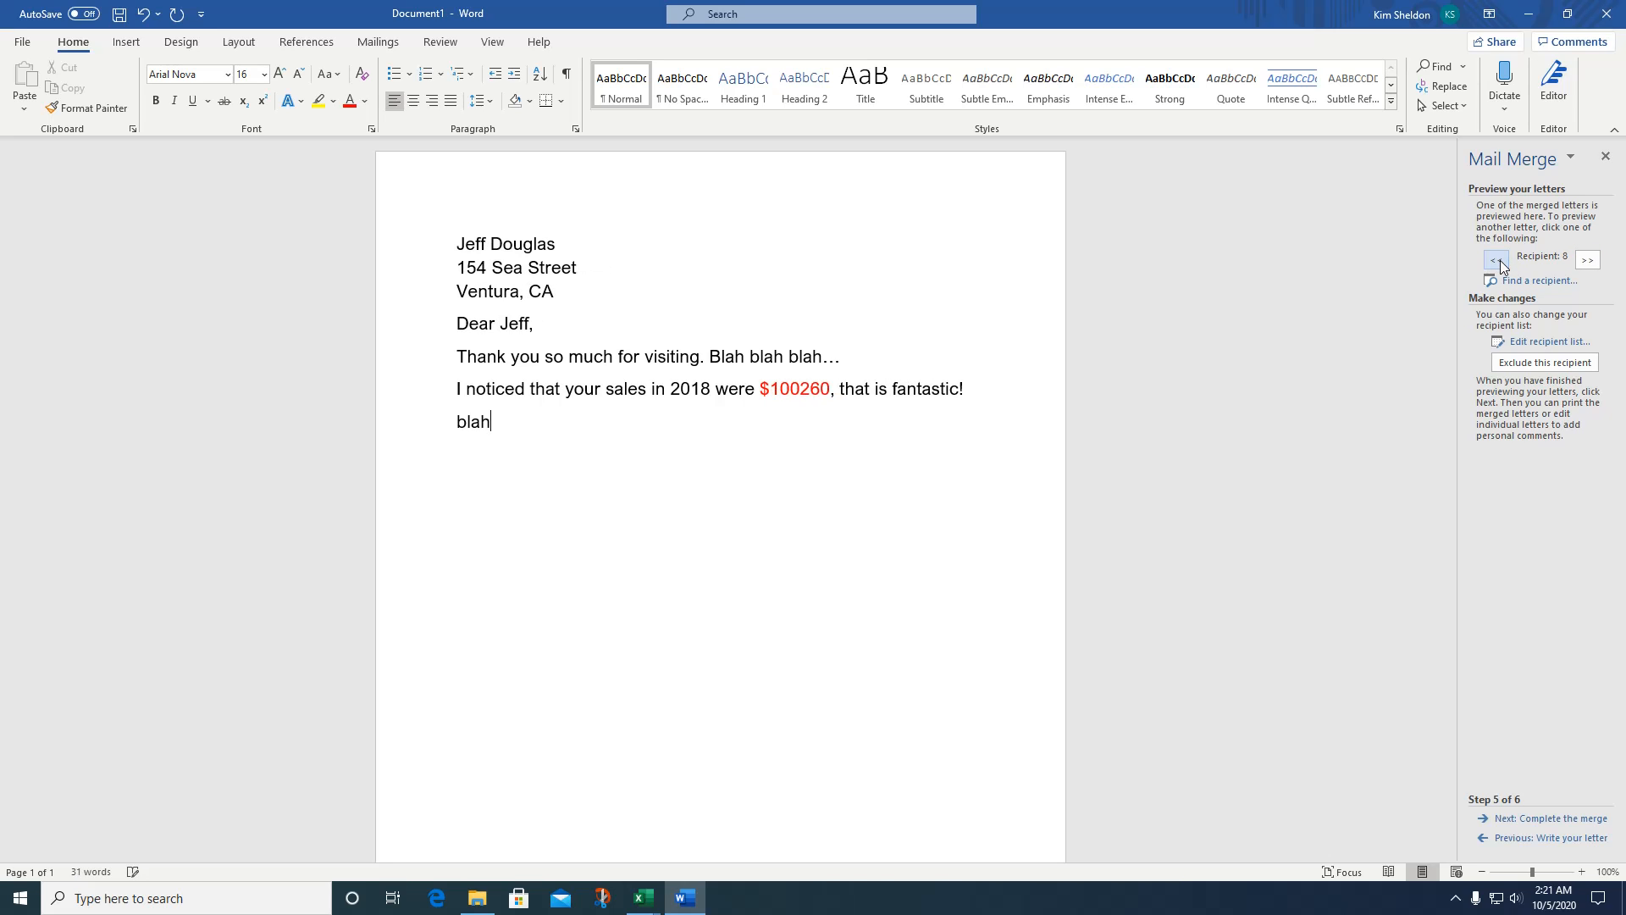
left_click(1499, 262)
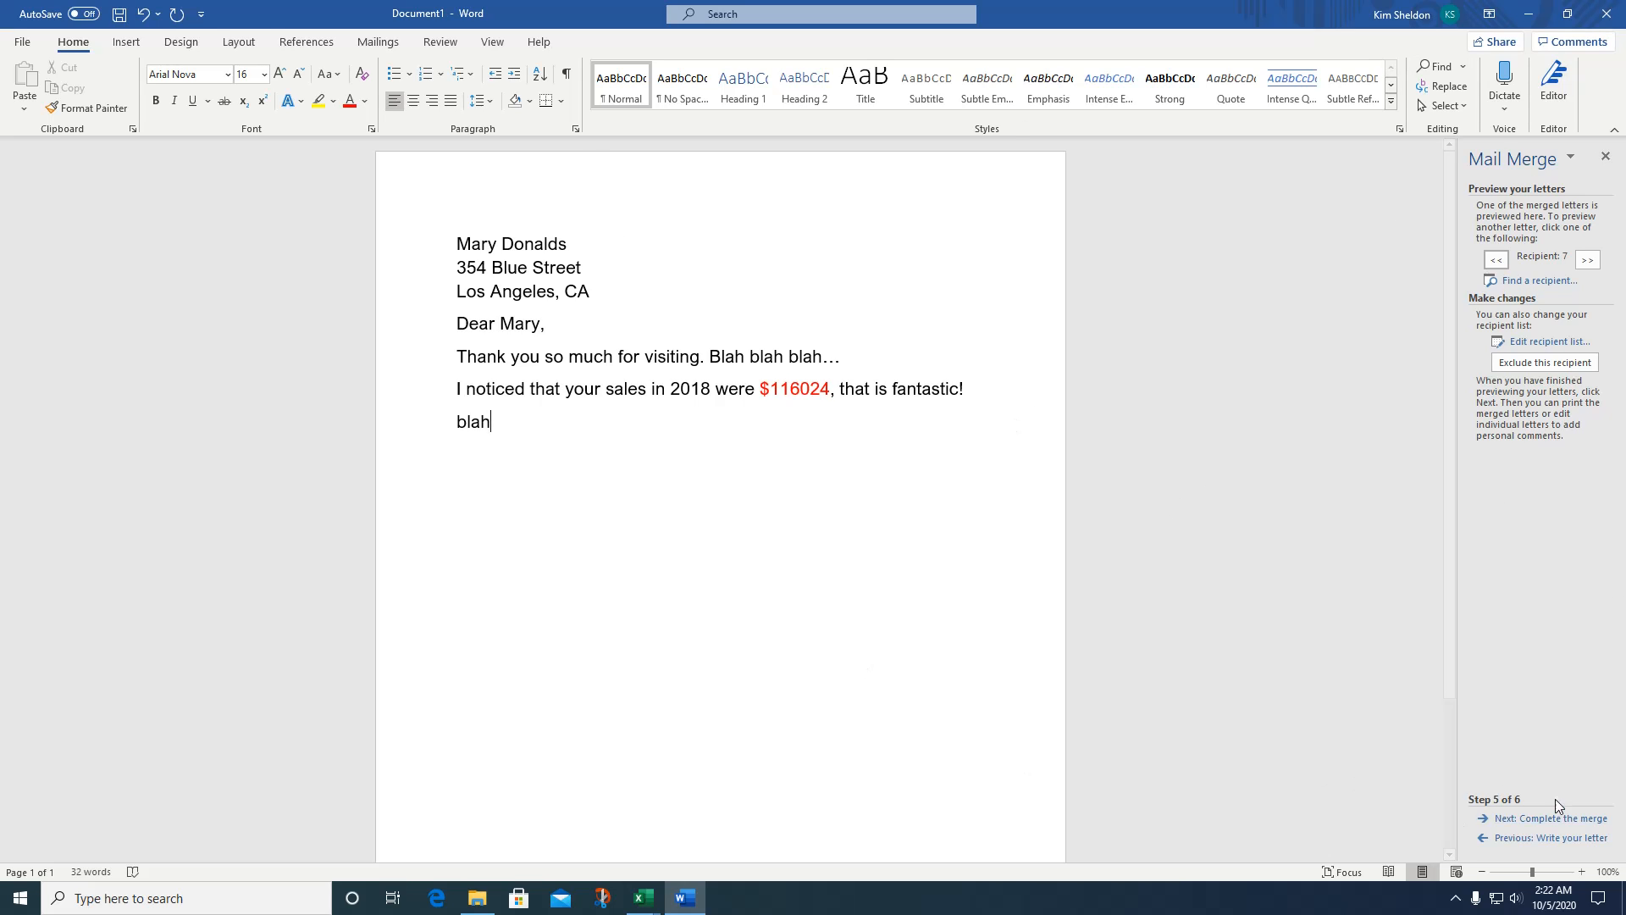
Complete the merge by generating editable individual letters for all records in a new document, and look through them.
left_click(1566, 818)
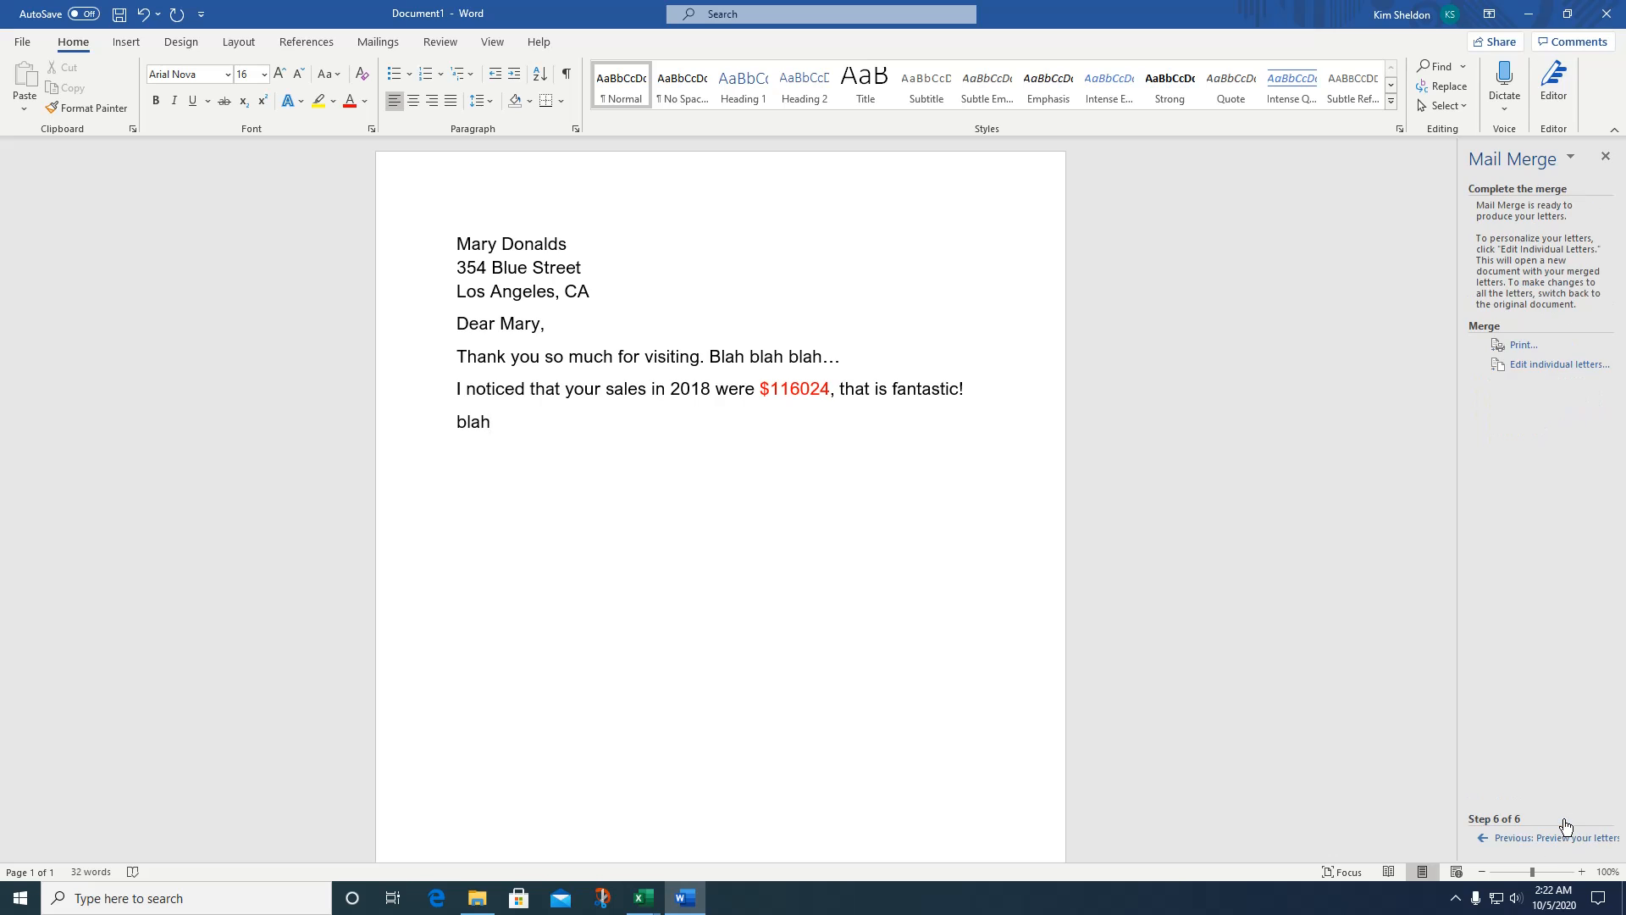
left_click(1546, 369)
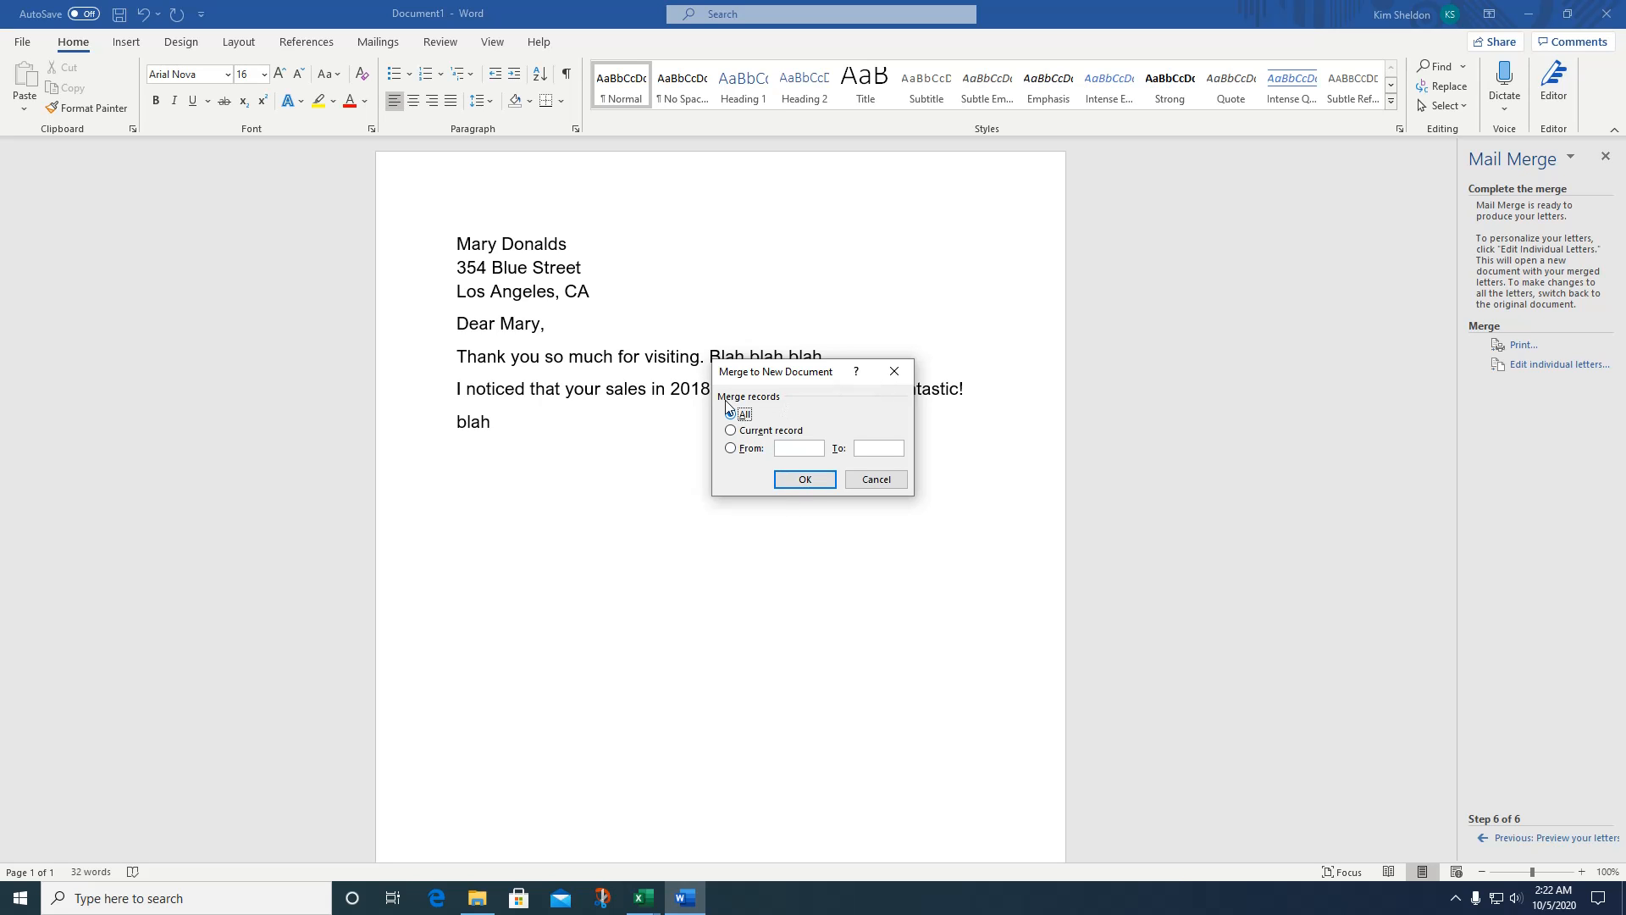
left_click(830, 484)
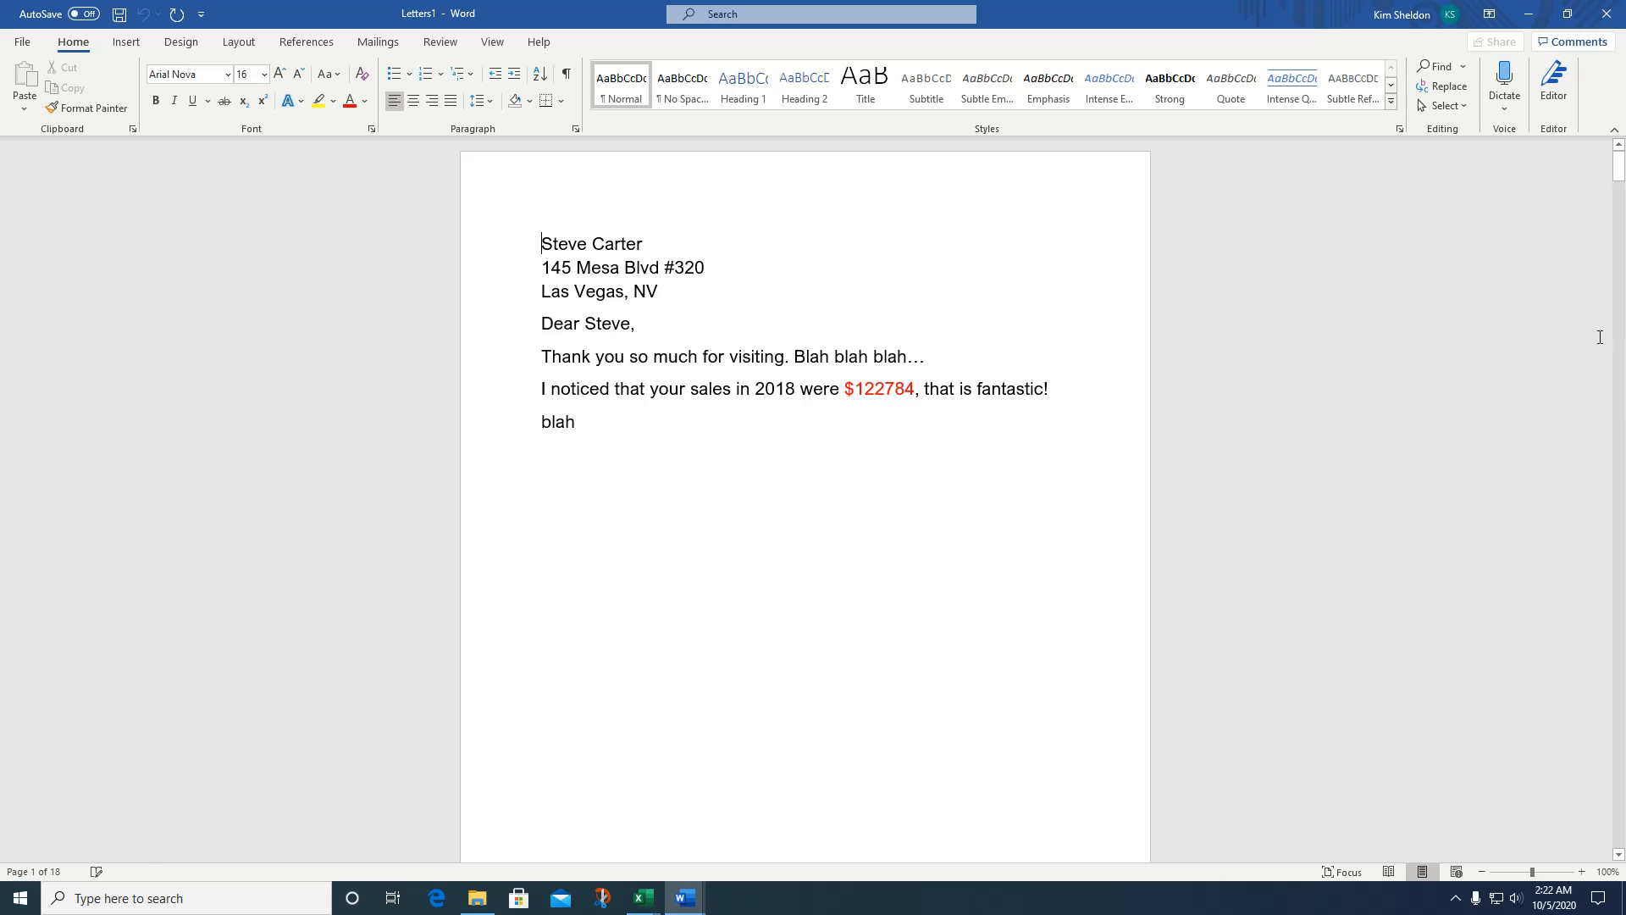
scroll(1048, 393, "down", 5)
scroll(1048, 393, "down", 15)
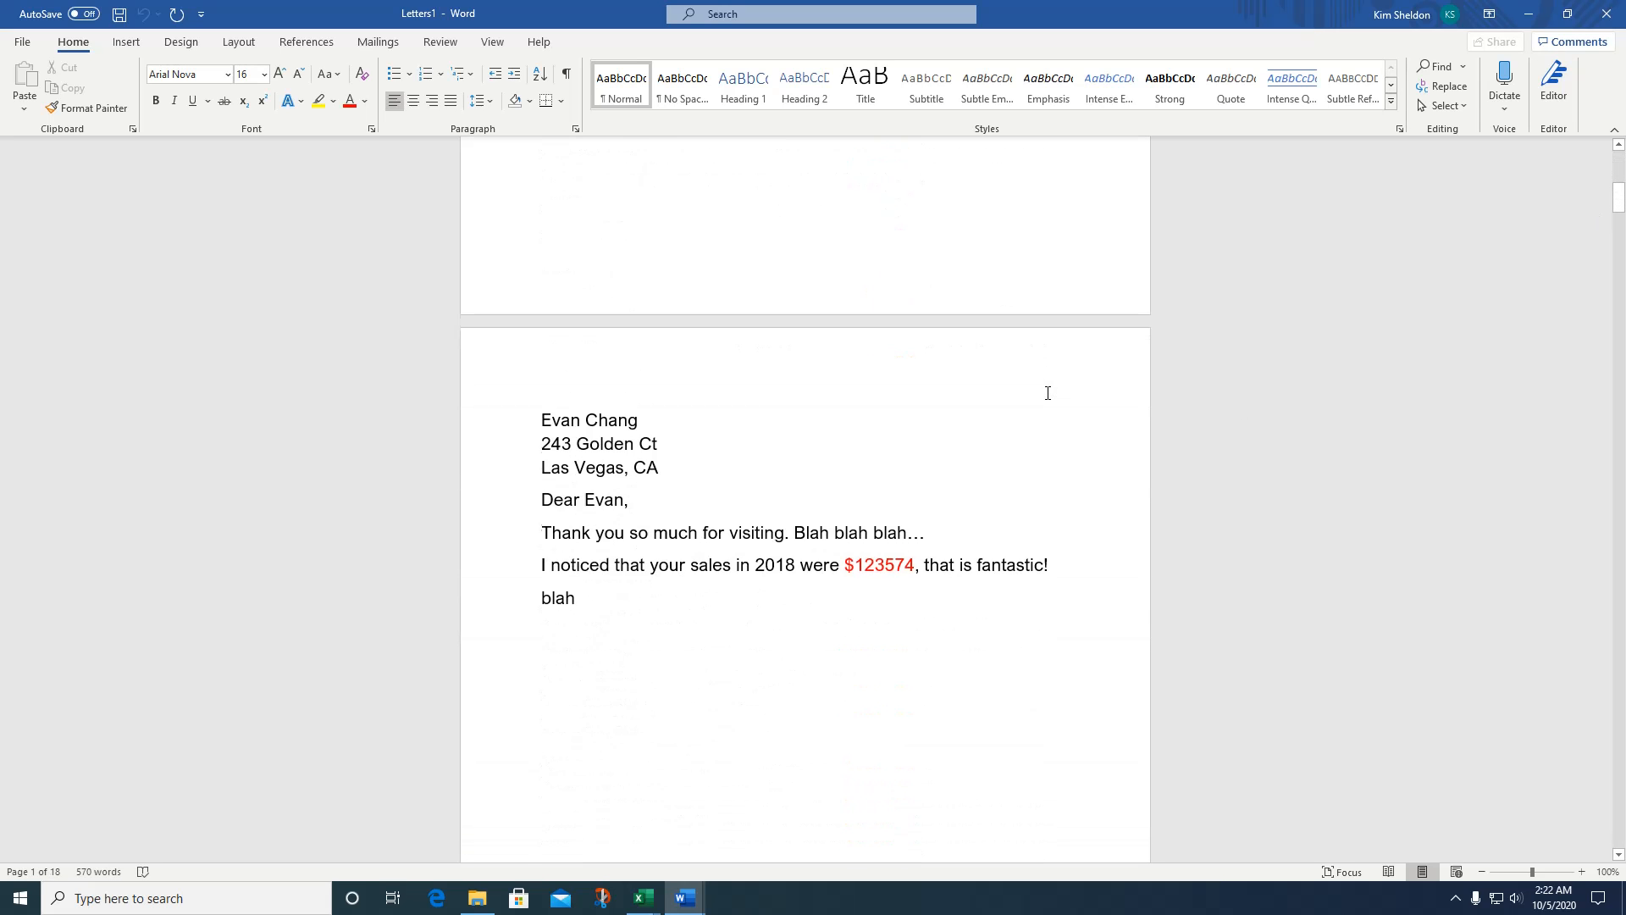
scroll(1146, 457, "down", 8)
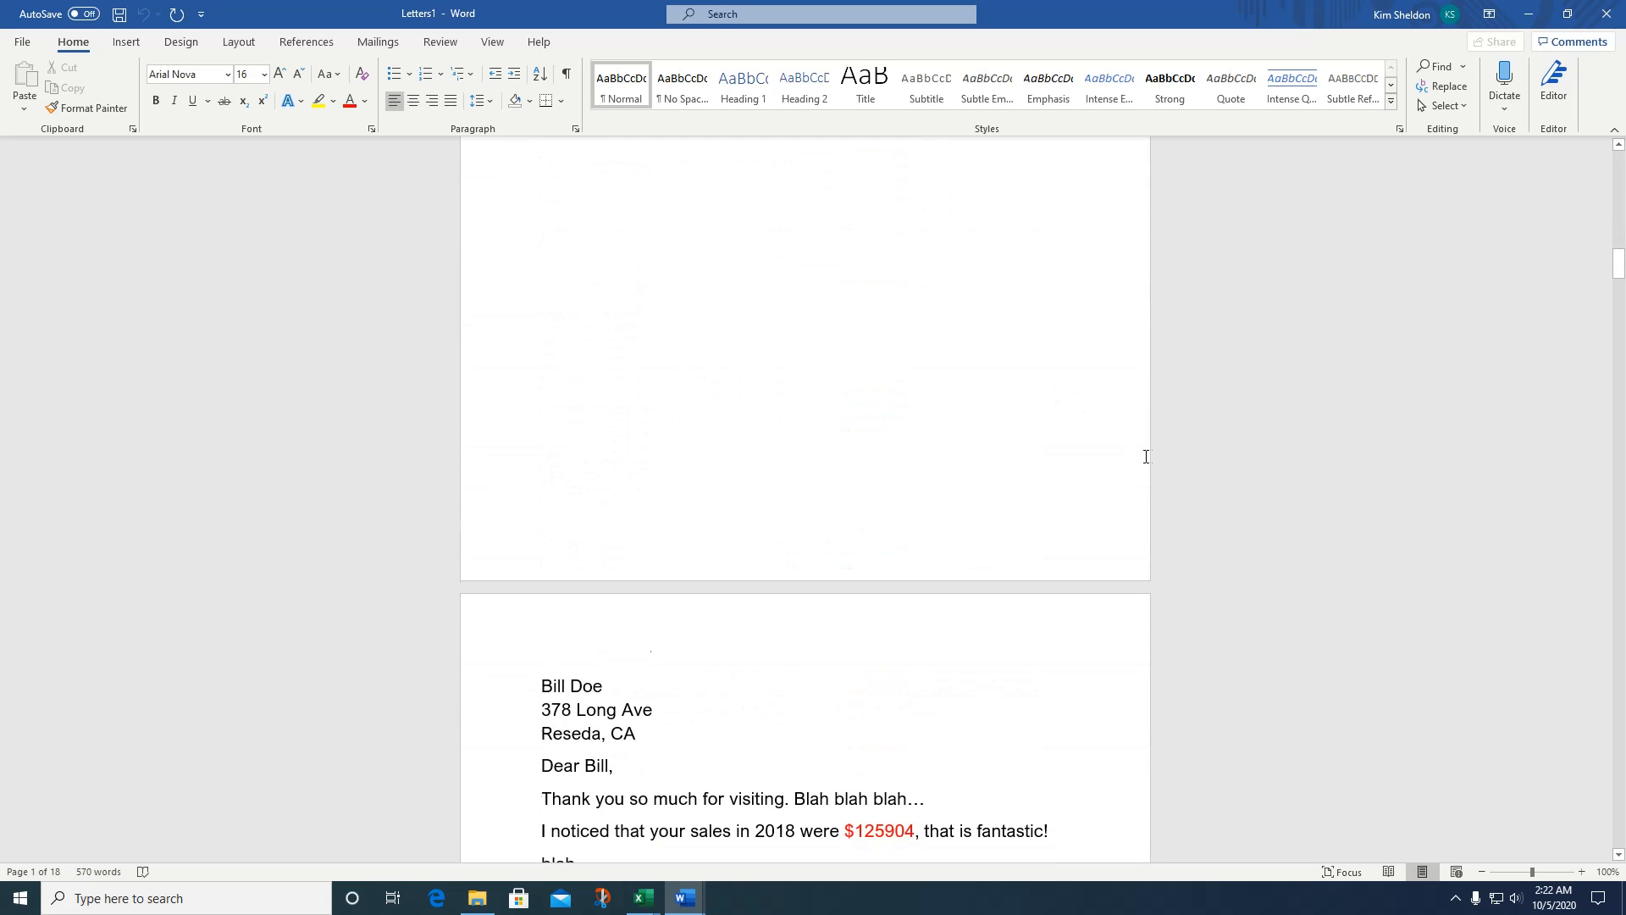
scroll(1411, 423, "up", 15)
scroll(1402, 403, "up", 18)
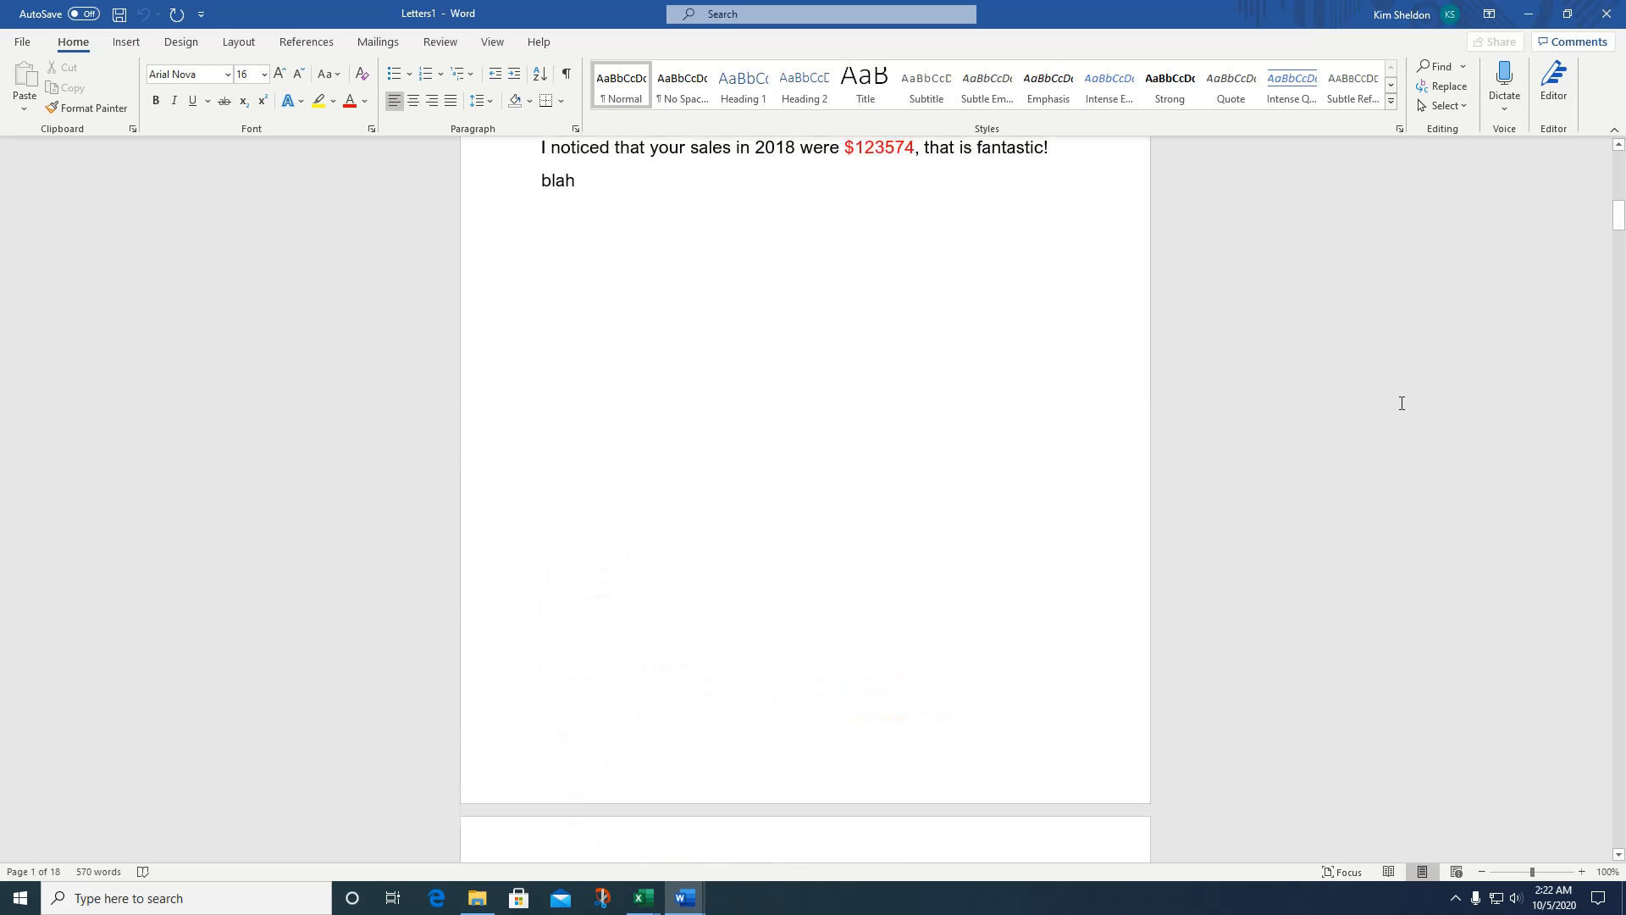
scroll(1398, 403, "up", 1)
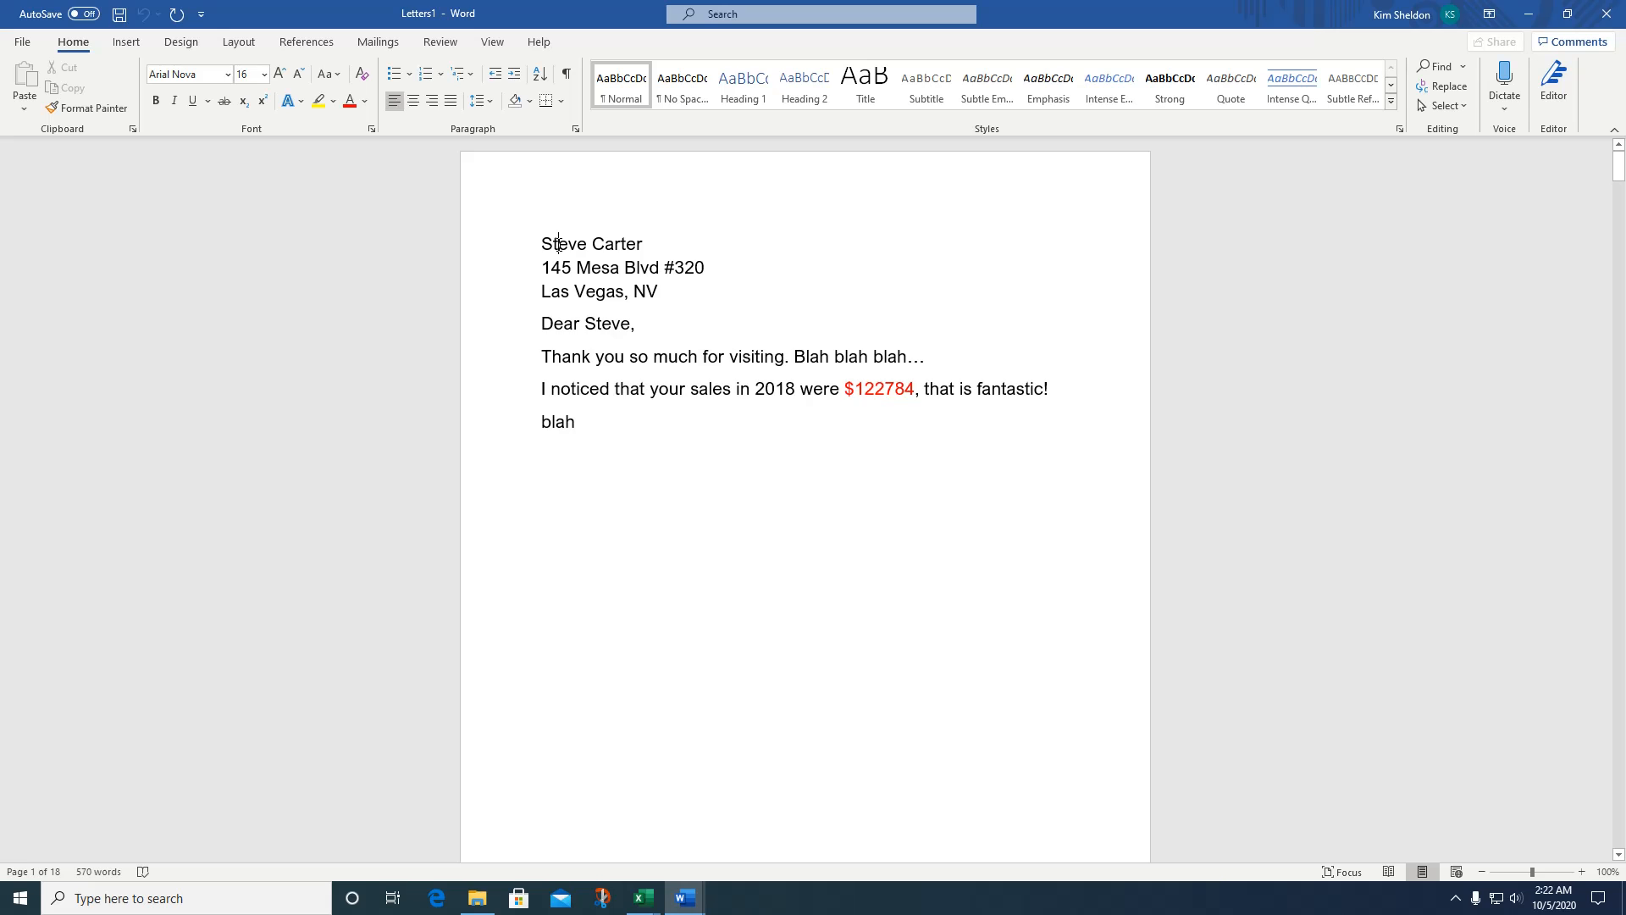
Select all the merged letters, change their font to Bell MT and increase the size to 20.
key("ctrl+a")
scroll(824, 518, "down", 9)
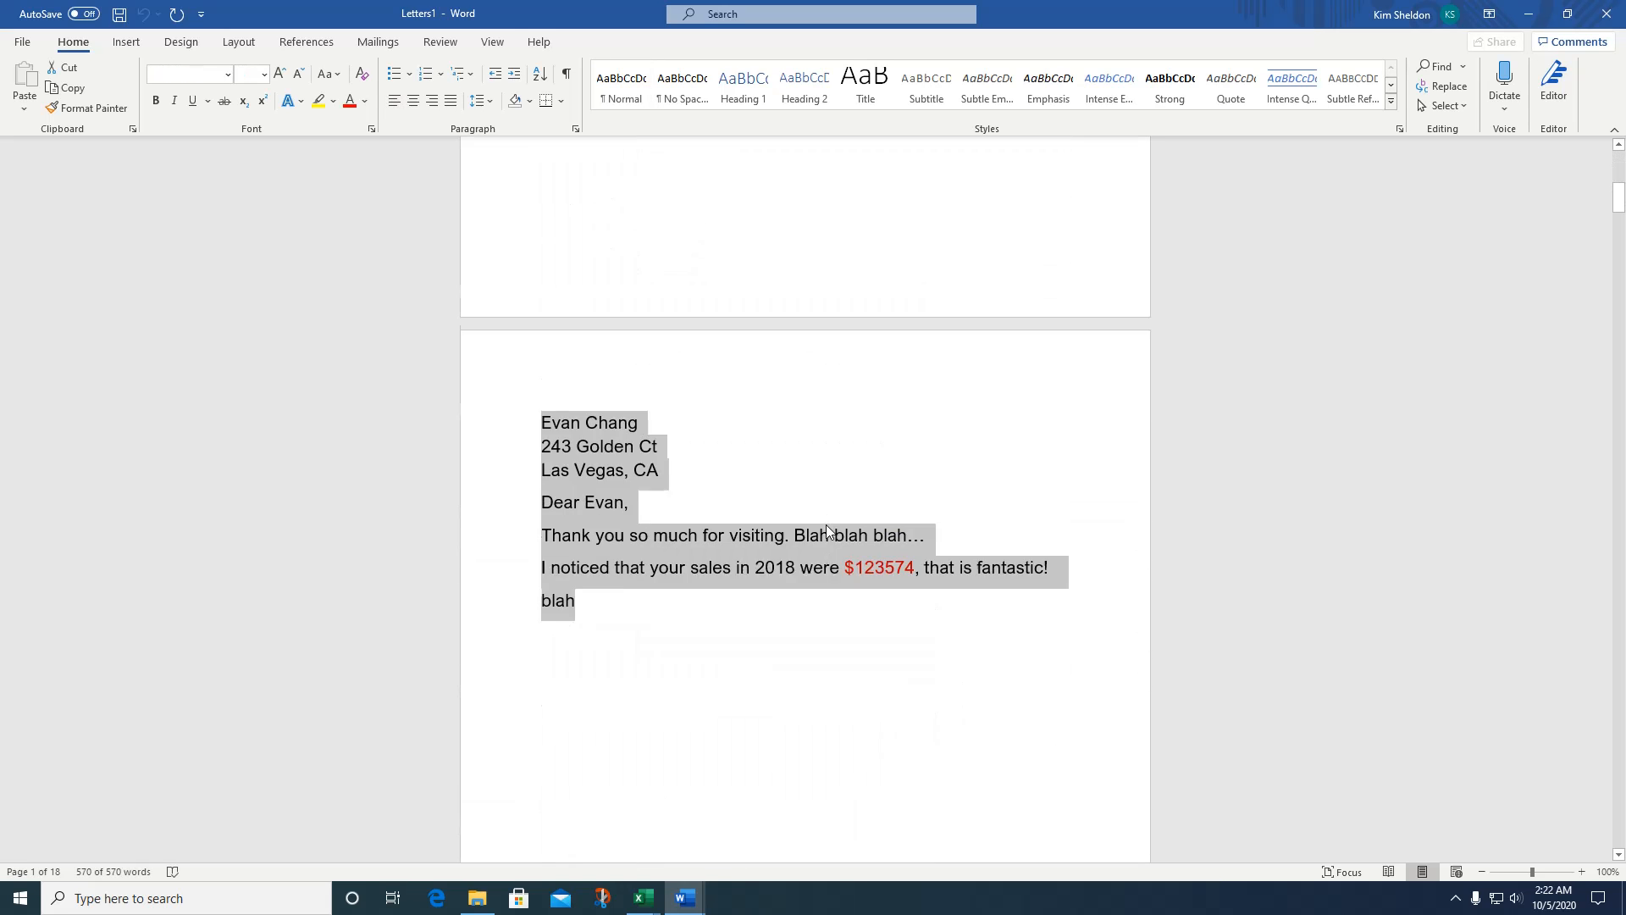
scroll(825, 526, "down", 10)
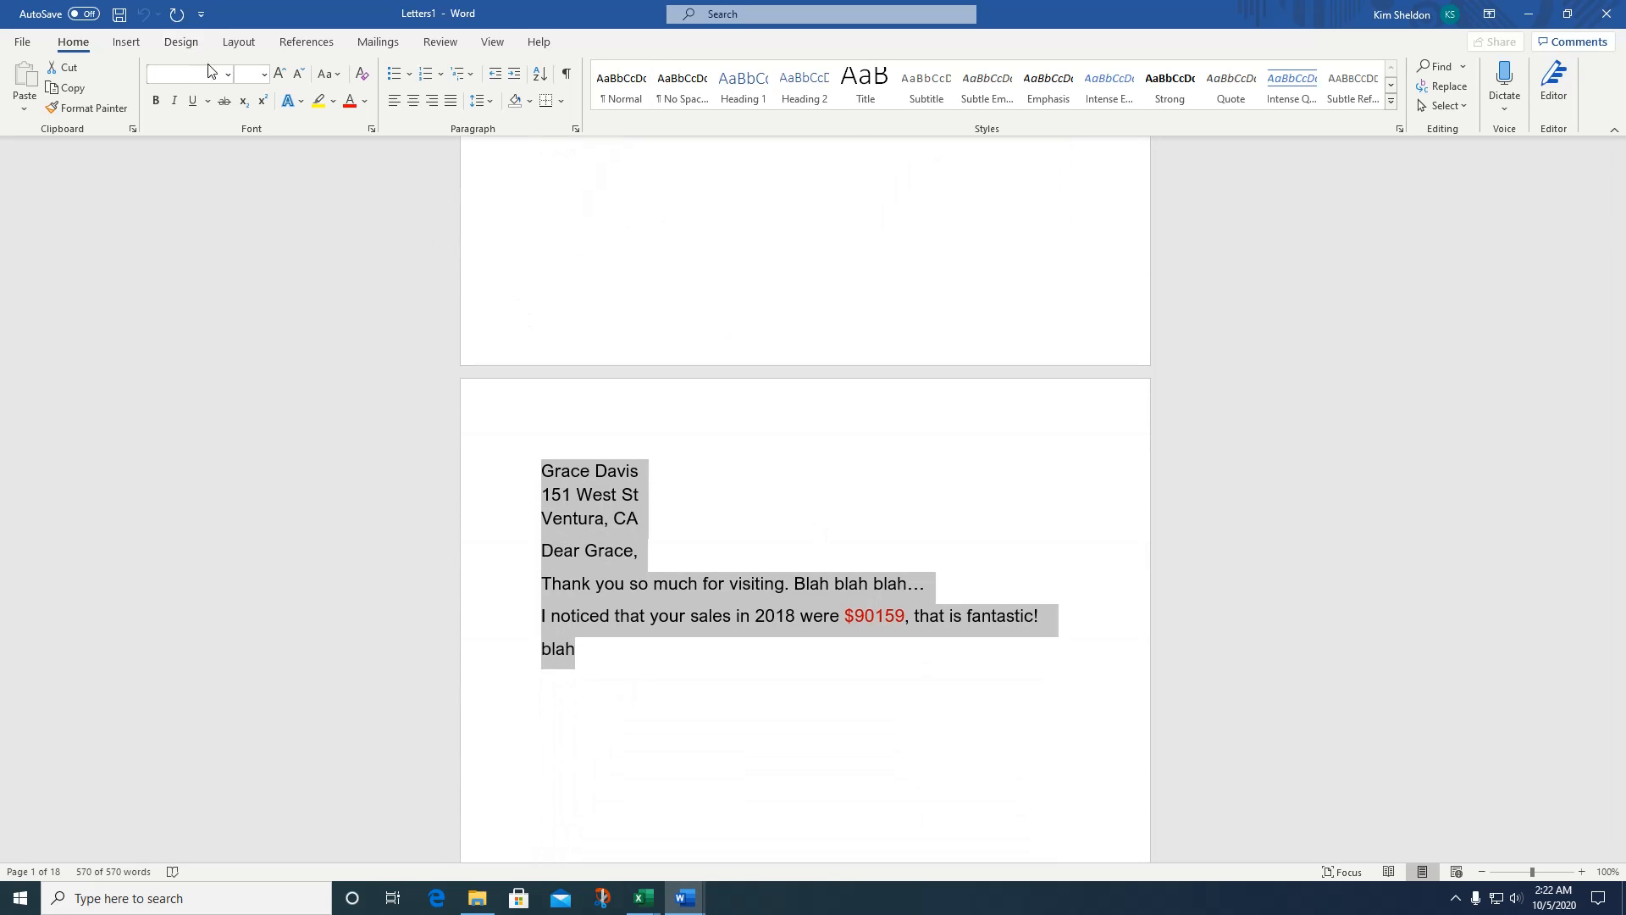
left_click(228, 75)
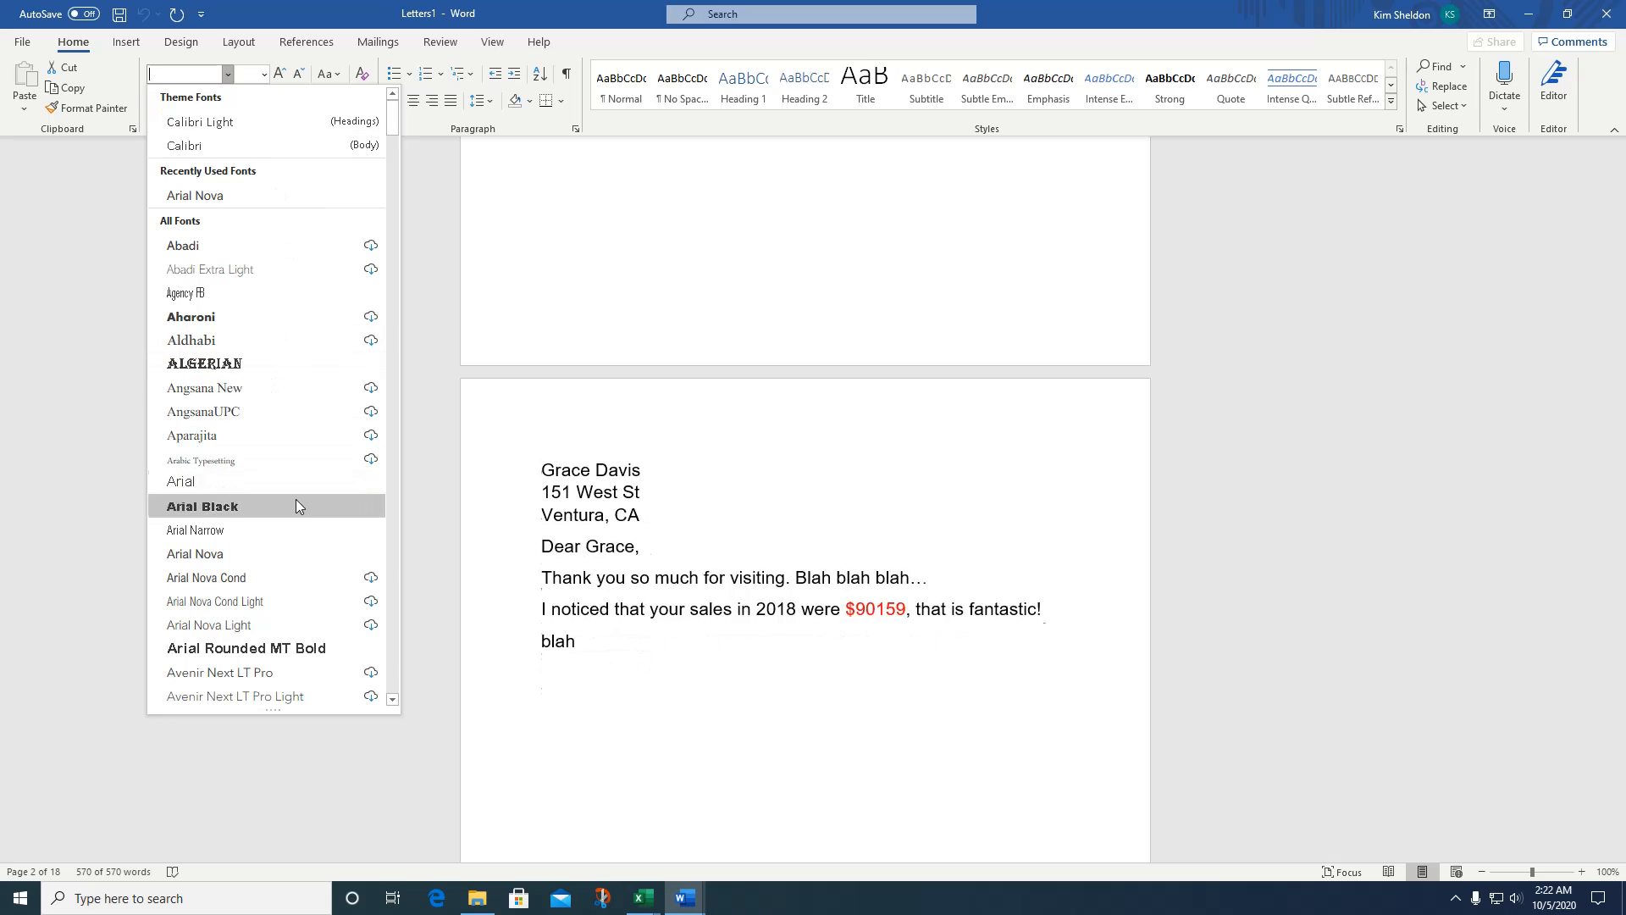
scroll(296, 506, "down", 6)
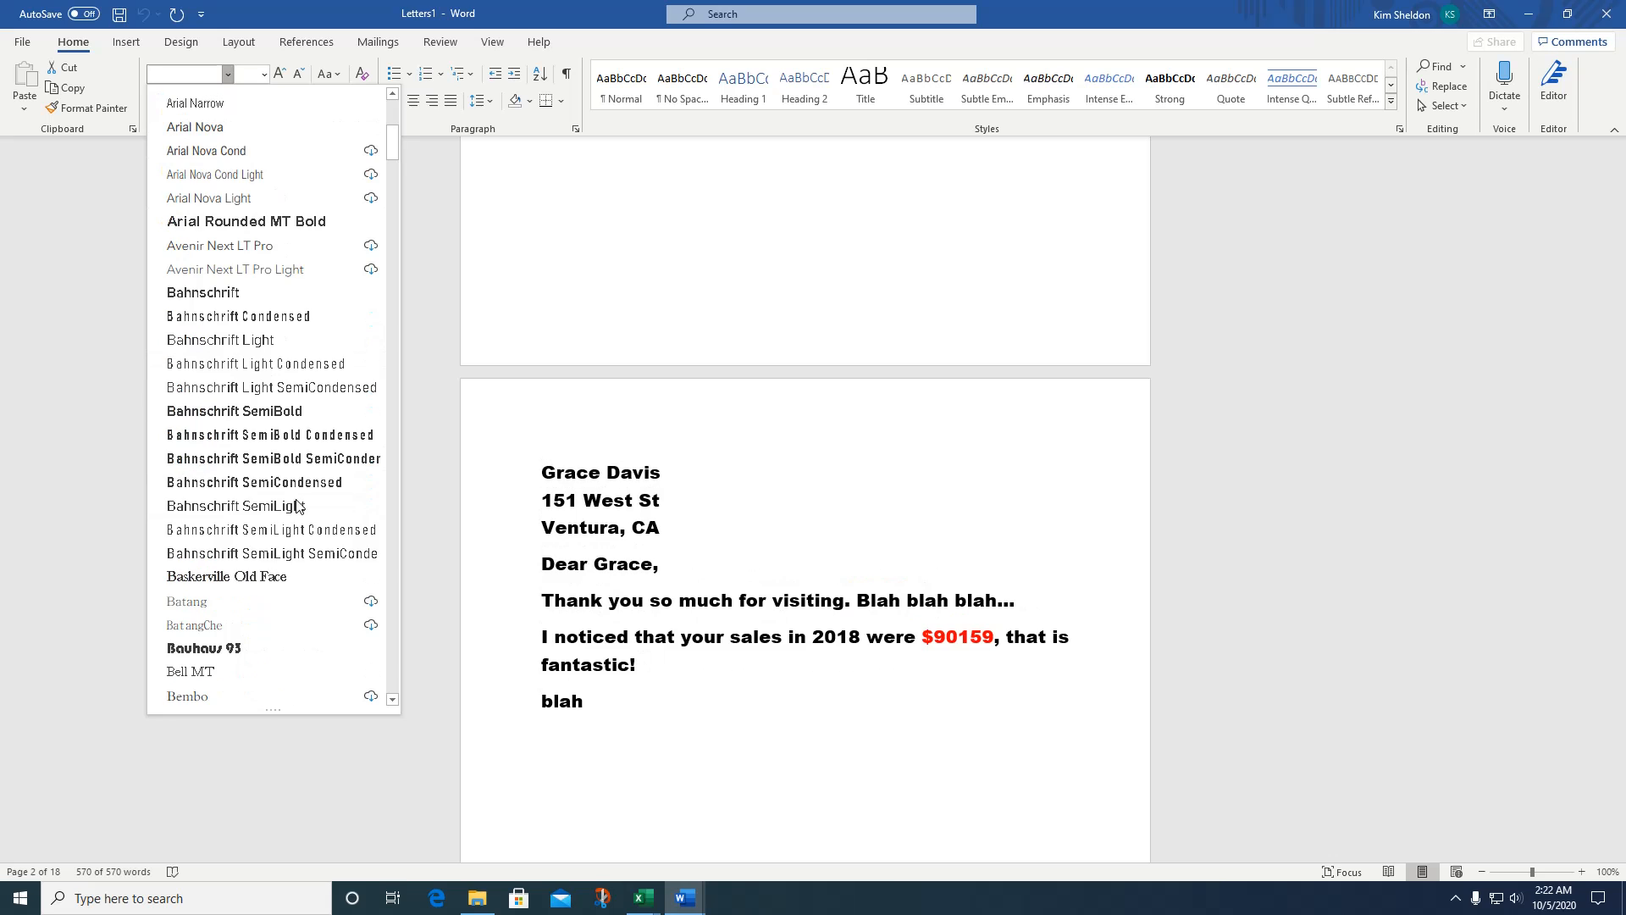
left_click(232, 675)
left_click(280, 75)
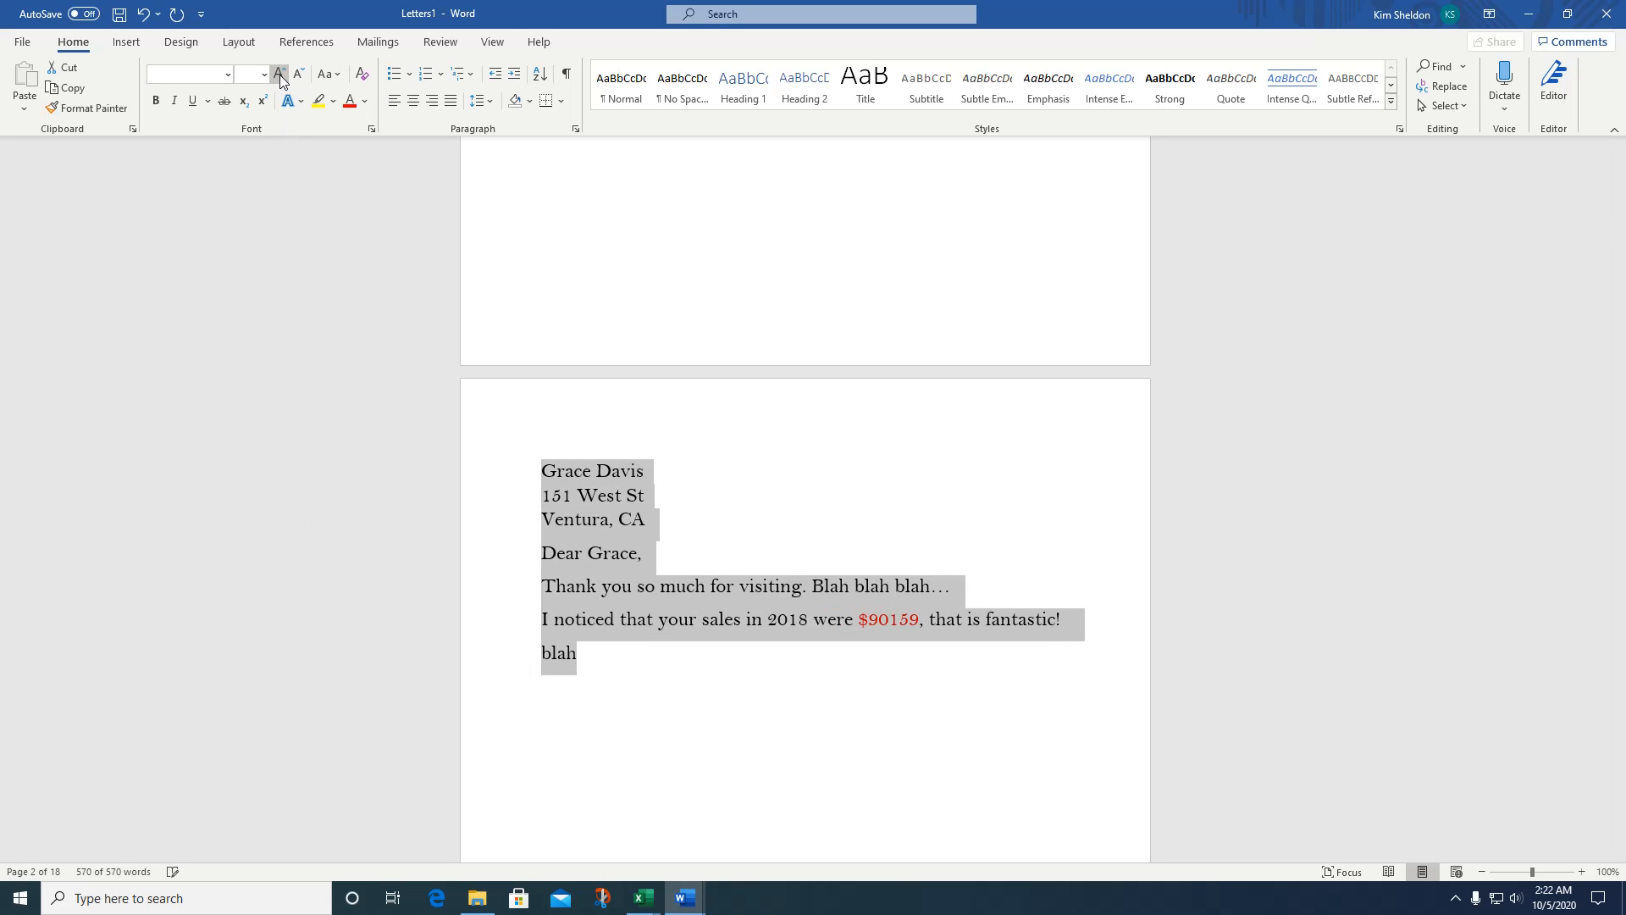
left_click(280, 76)
left_click(1073, 466)
scroll(1065, 459, "up", 3)
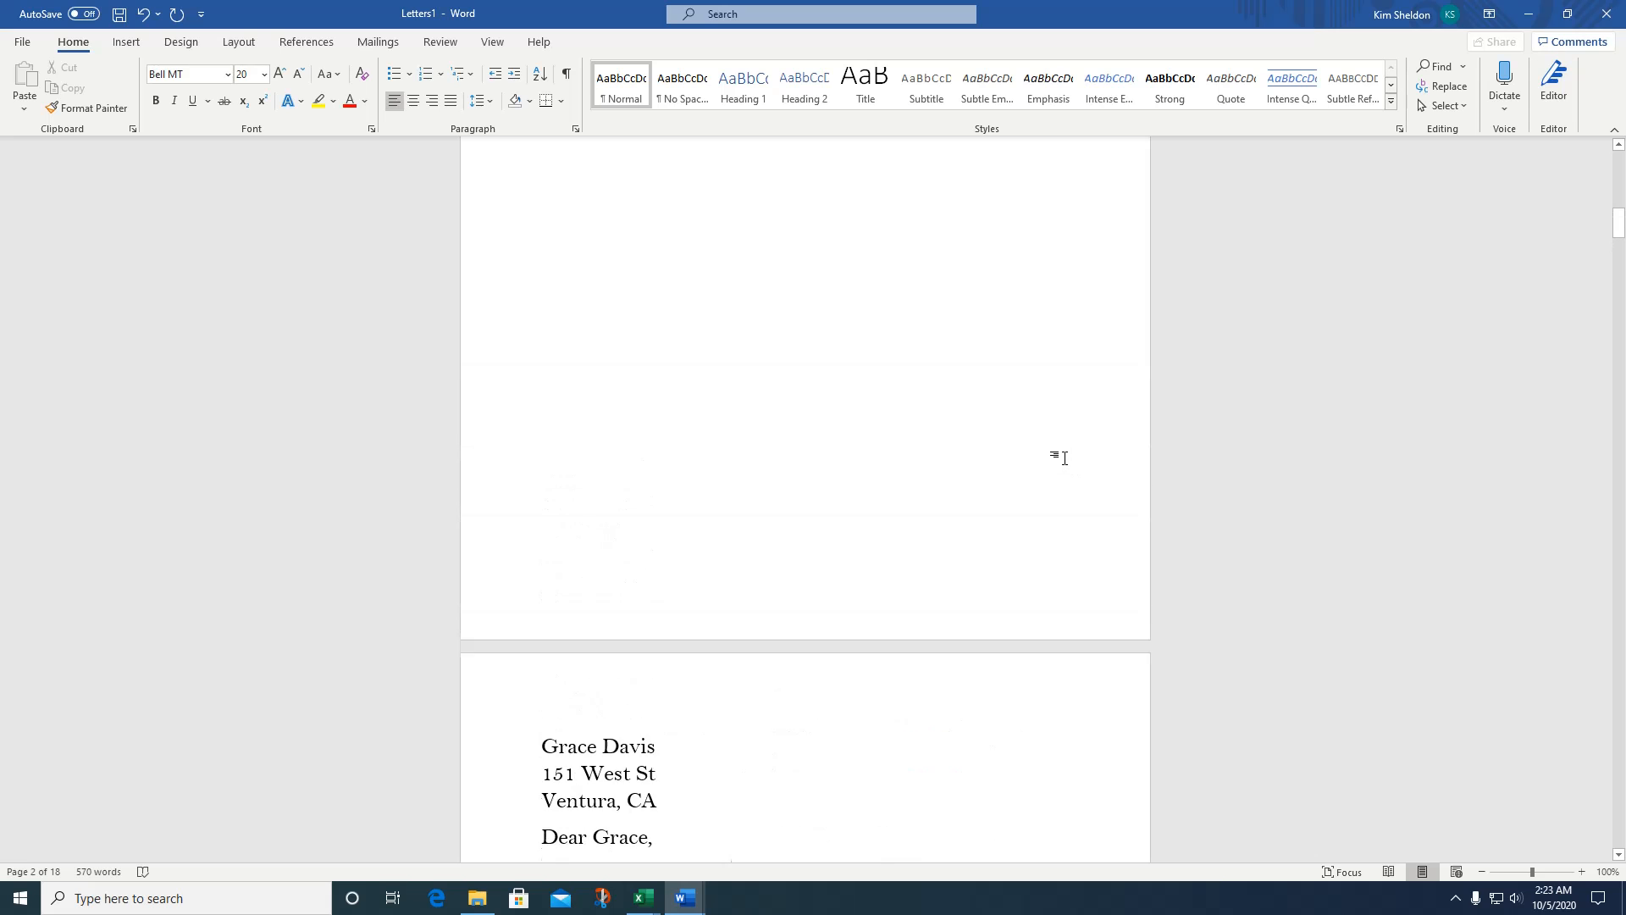
scroll(1065, 458, "up", 15)
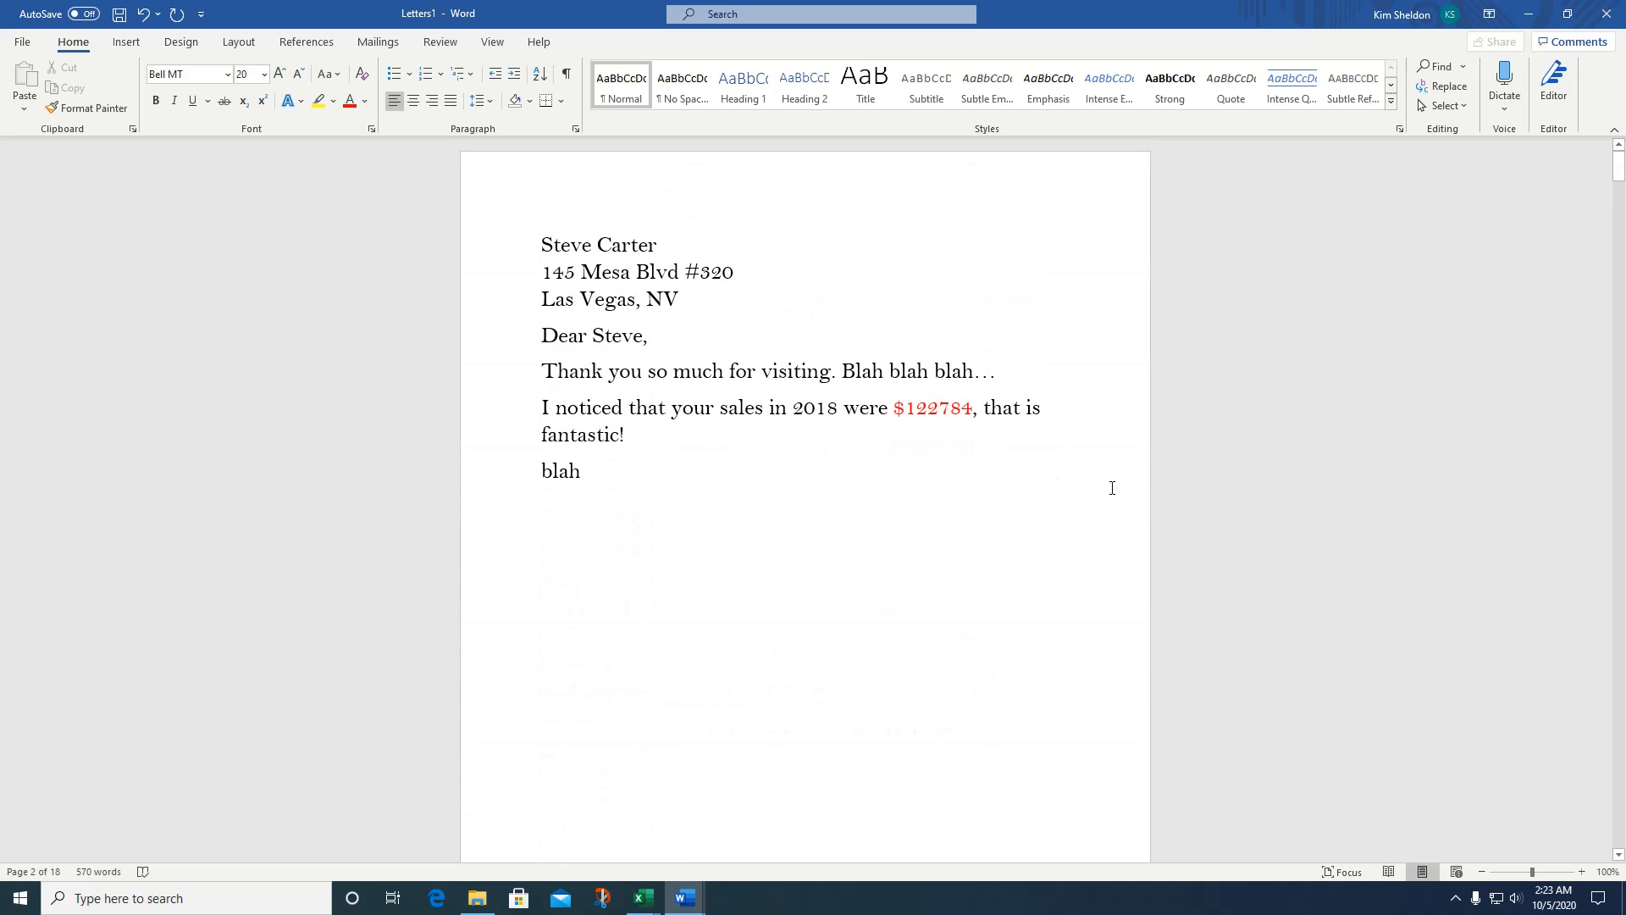
scroll(1078, 508, "down", 9)
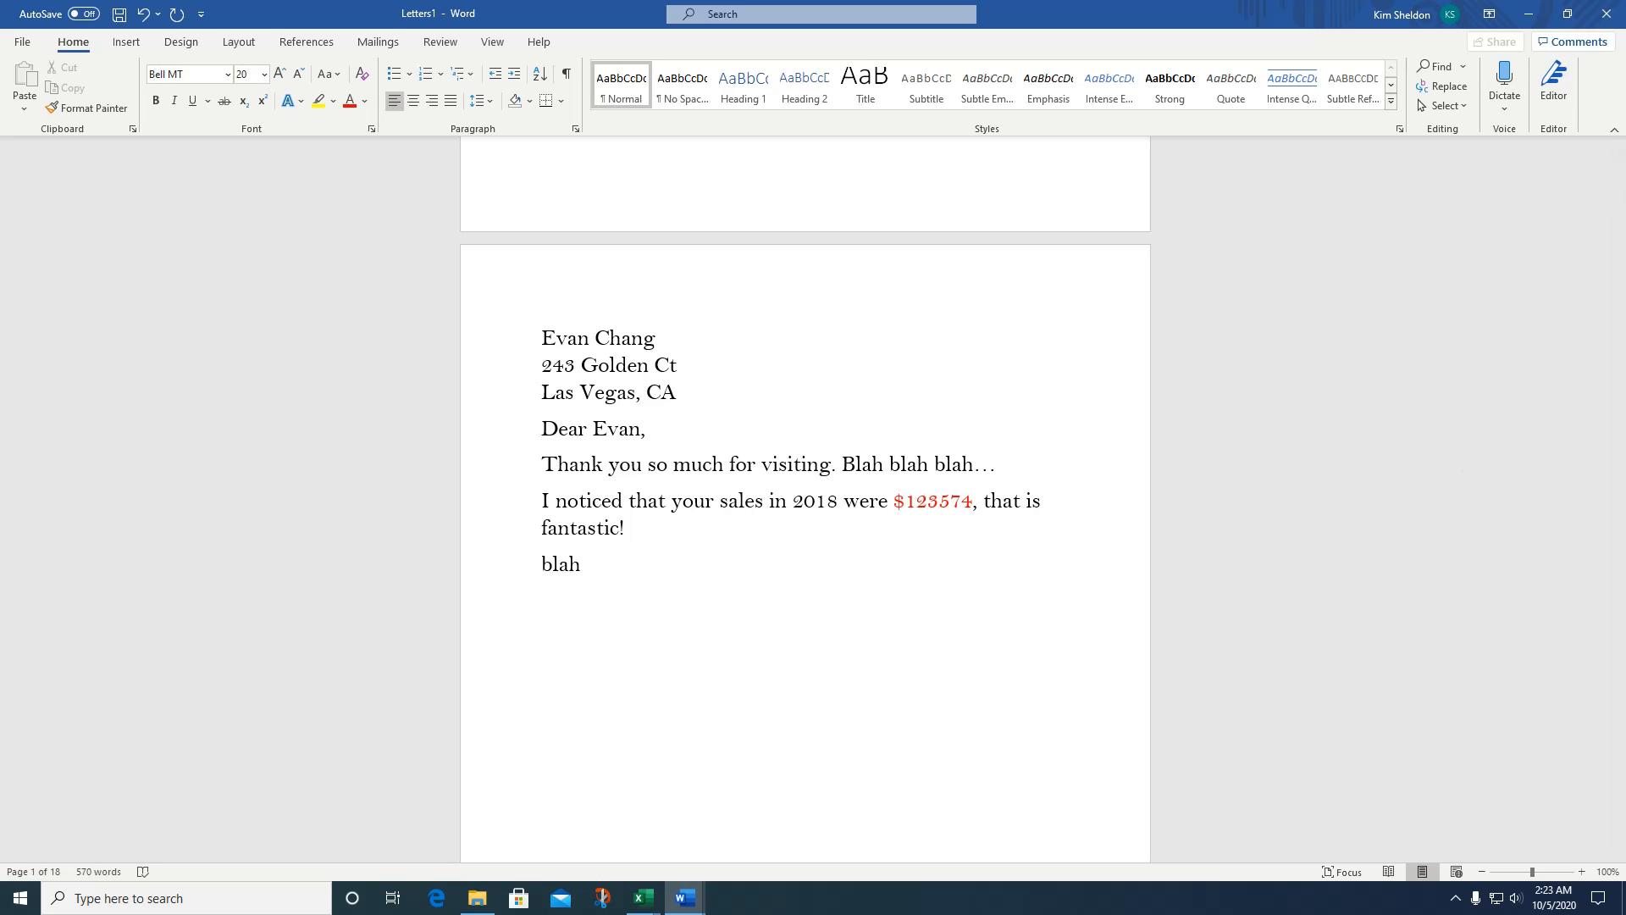
Switch to the Excel workbook.
key("alt+Tab")
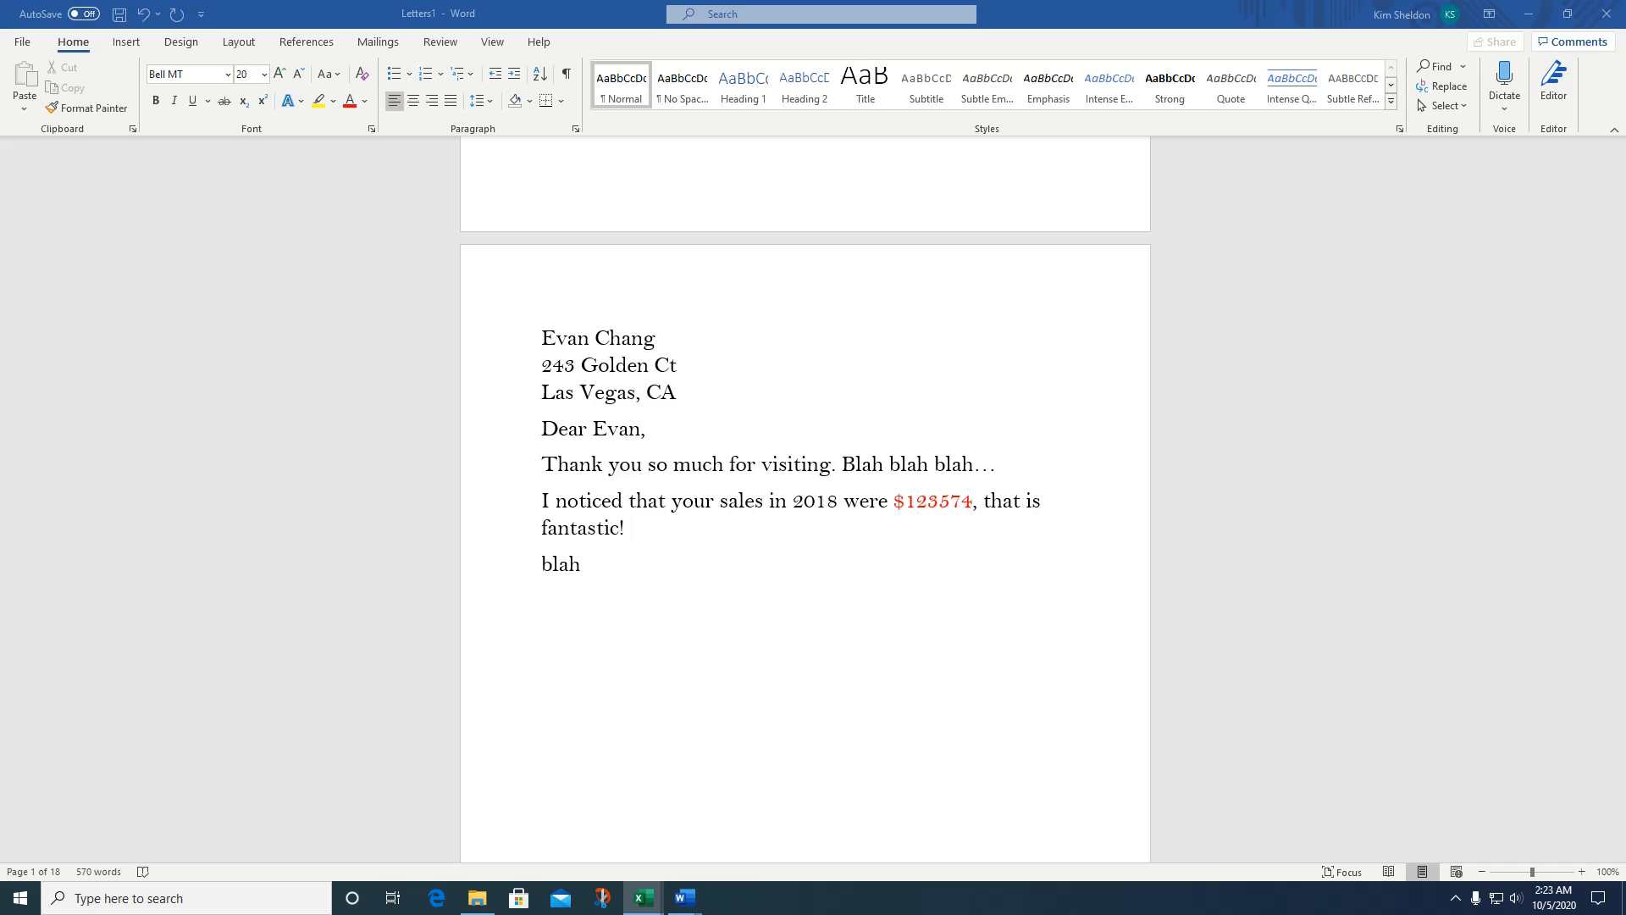